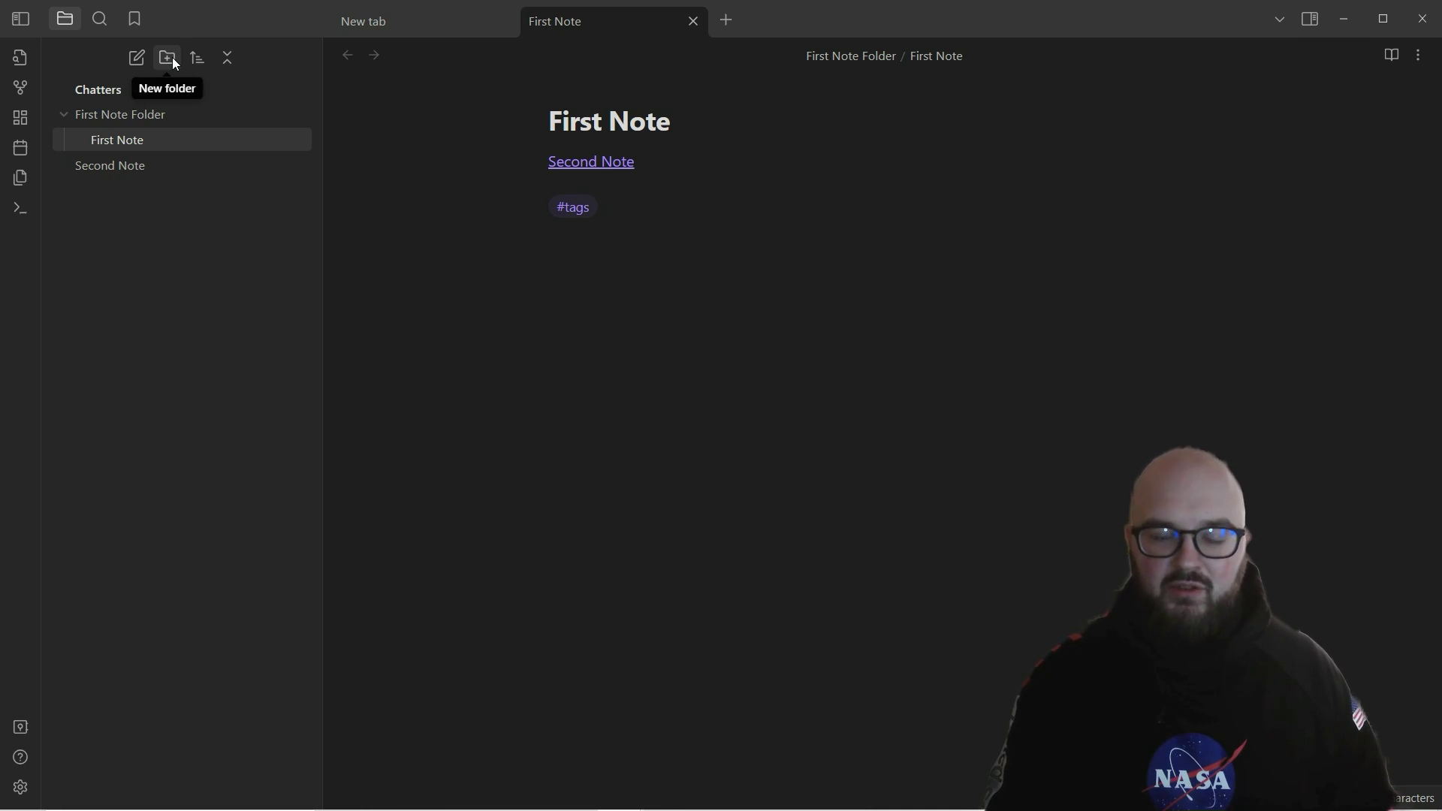
- Inspect the First Note title and the raw source of its Second Note link
left_click(568, 125)
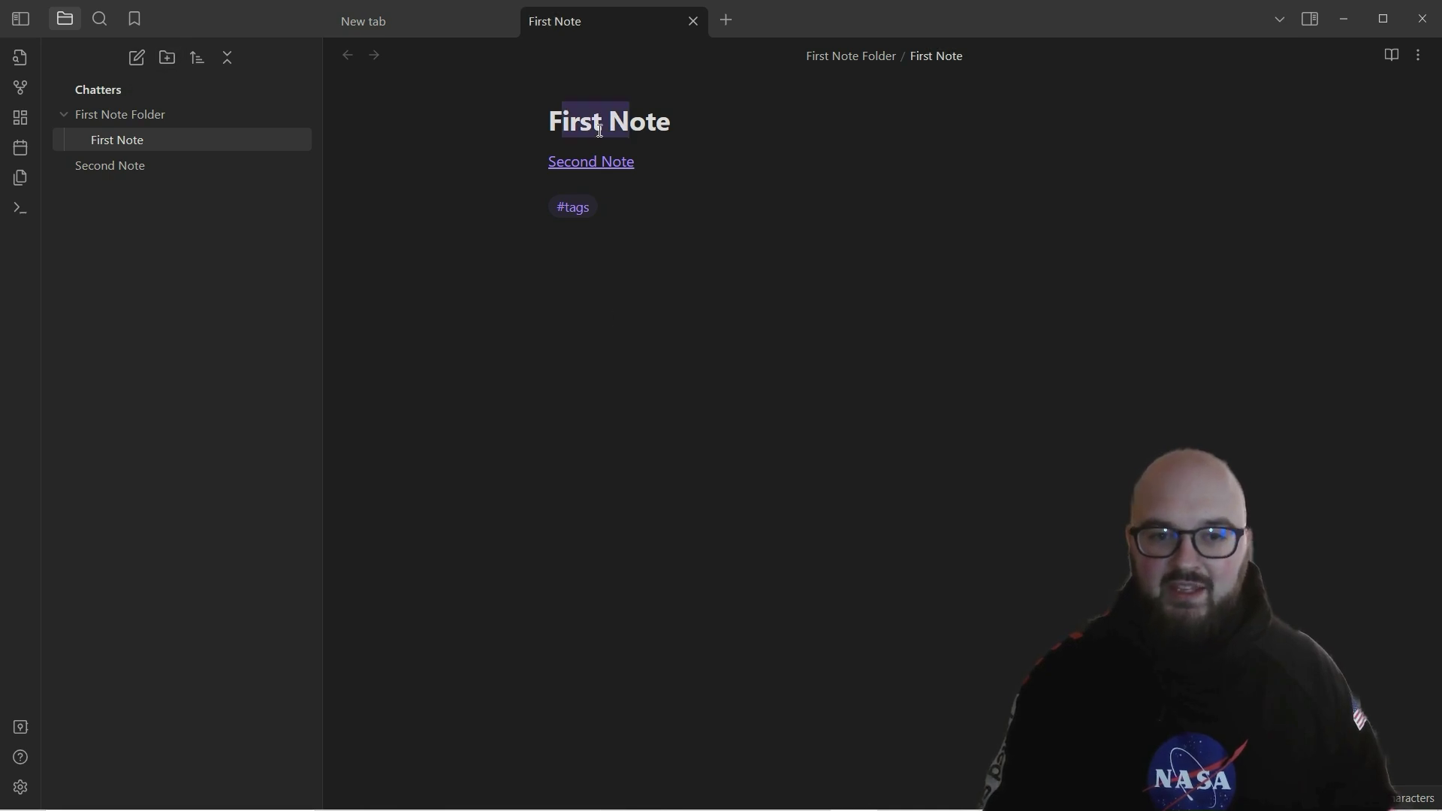
left_click(710, 159)
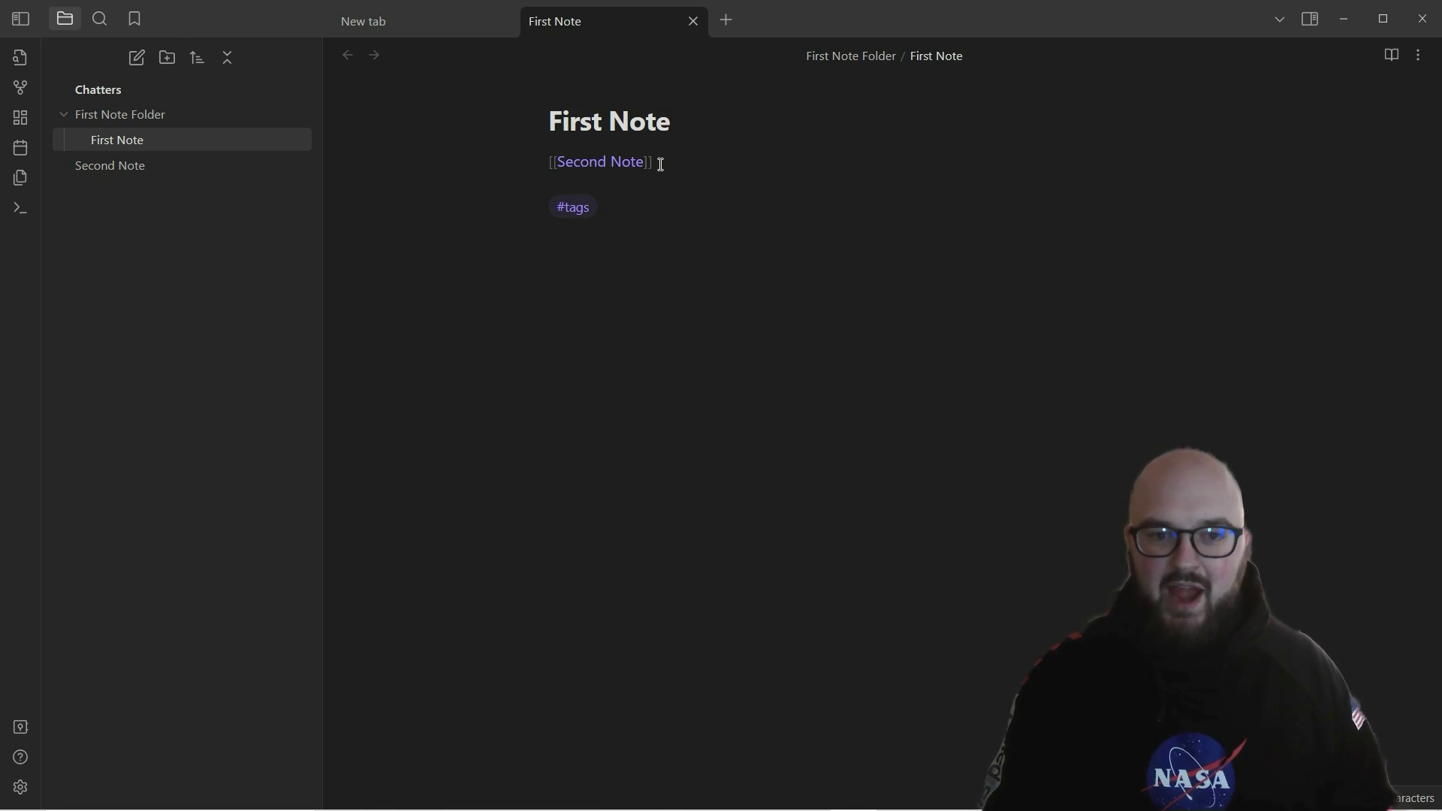
left_click(604, 216)
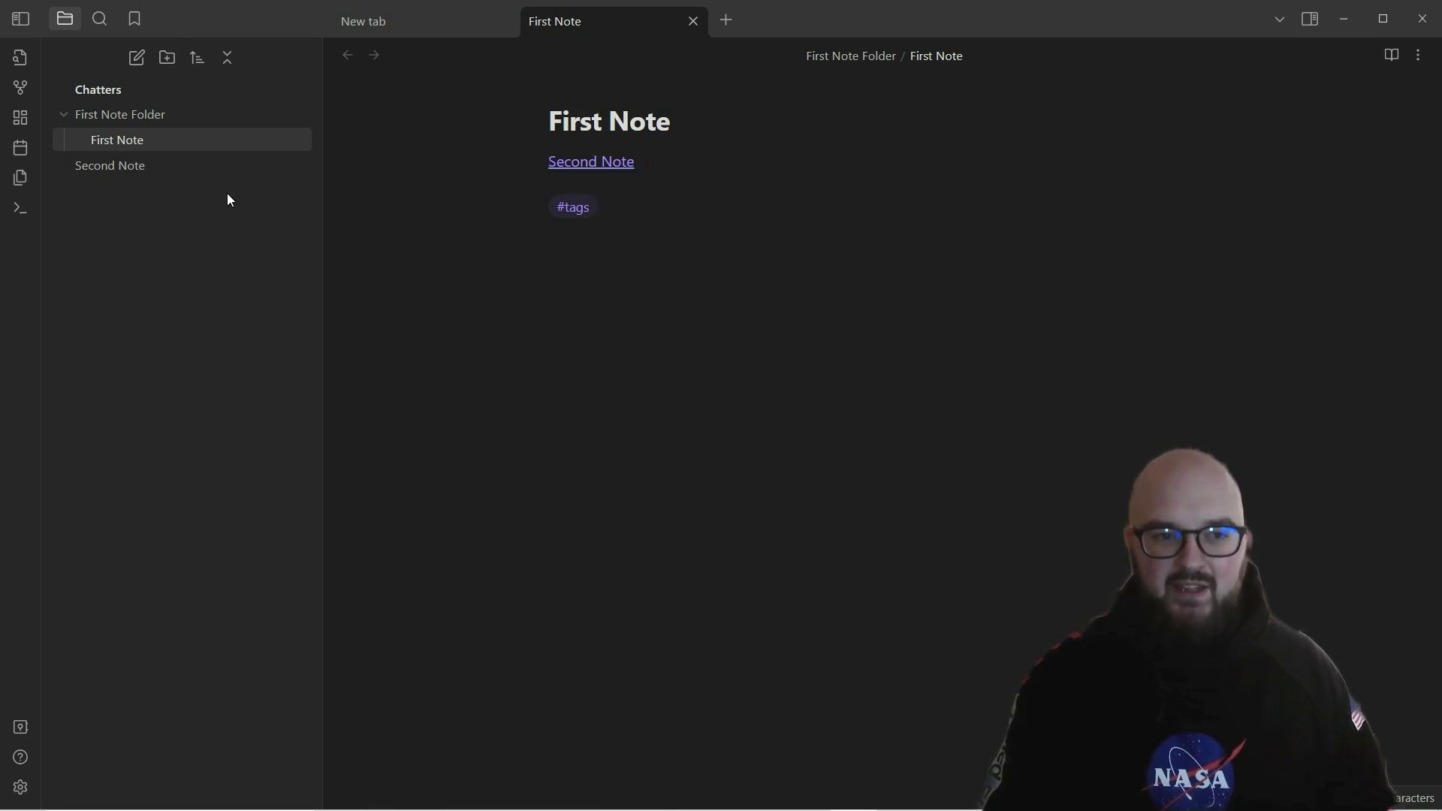
- Browse the Graph view and quick switcher, then create today's daily note 2023-11-28
left_click(21, 90)
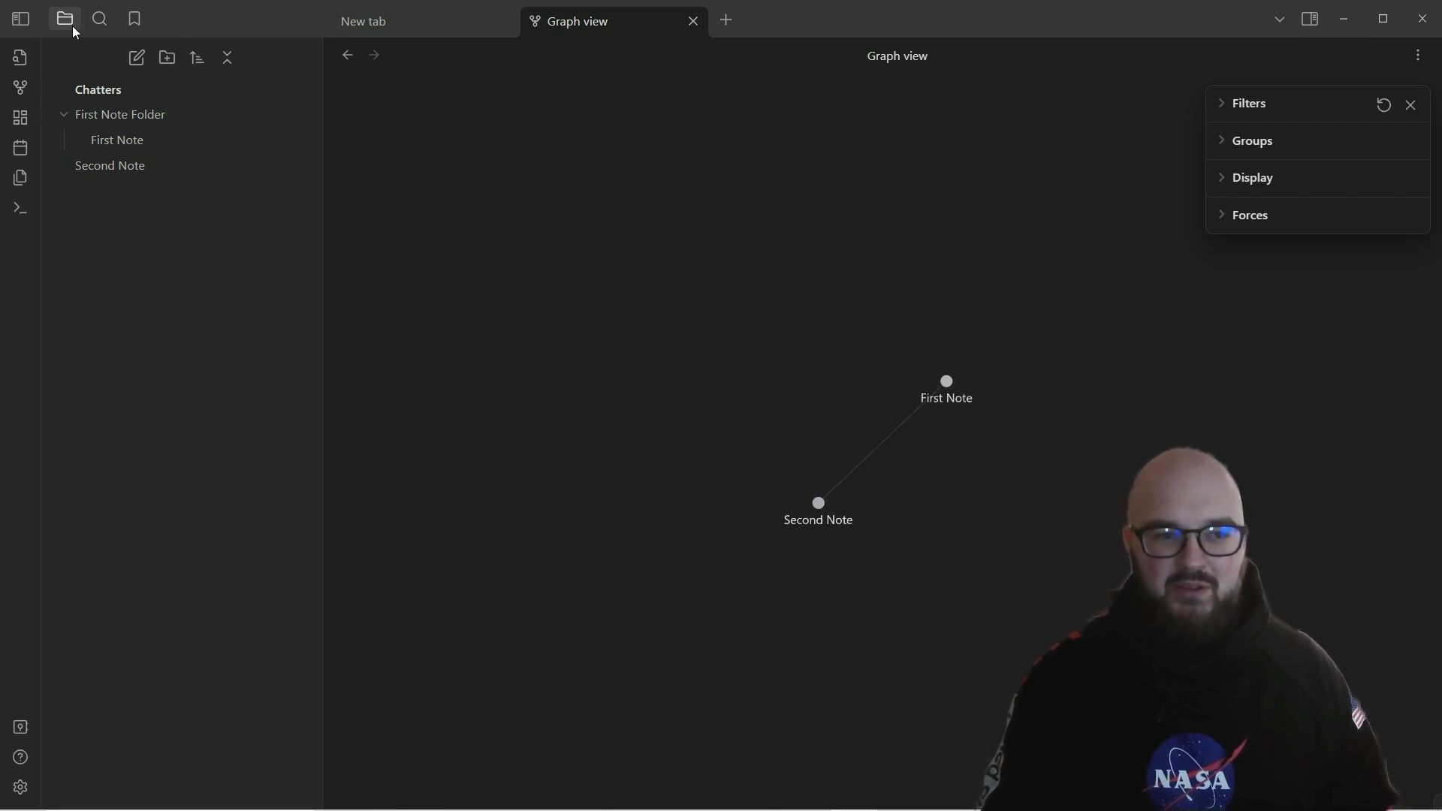
left_click(107, 141)
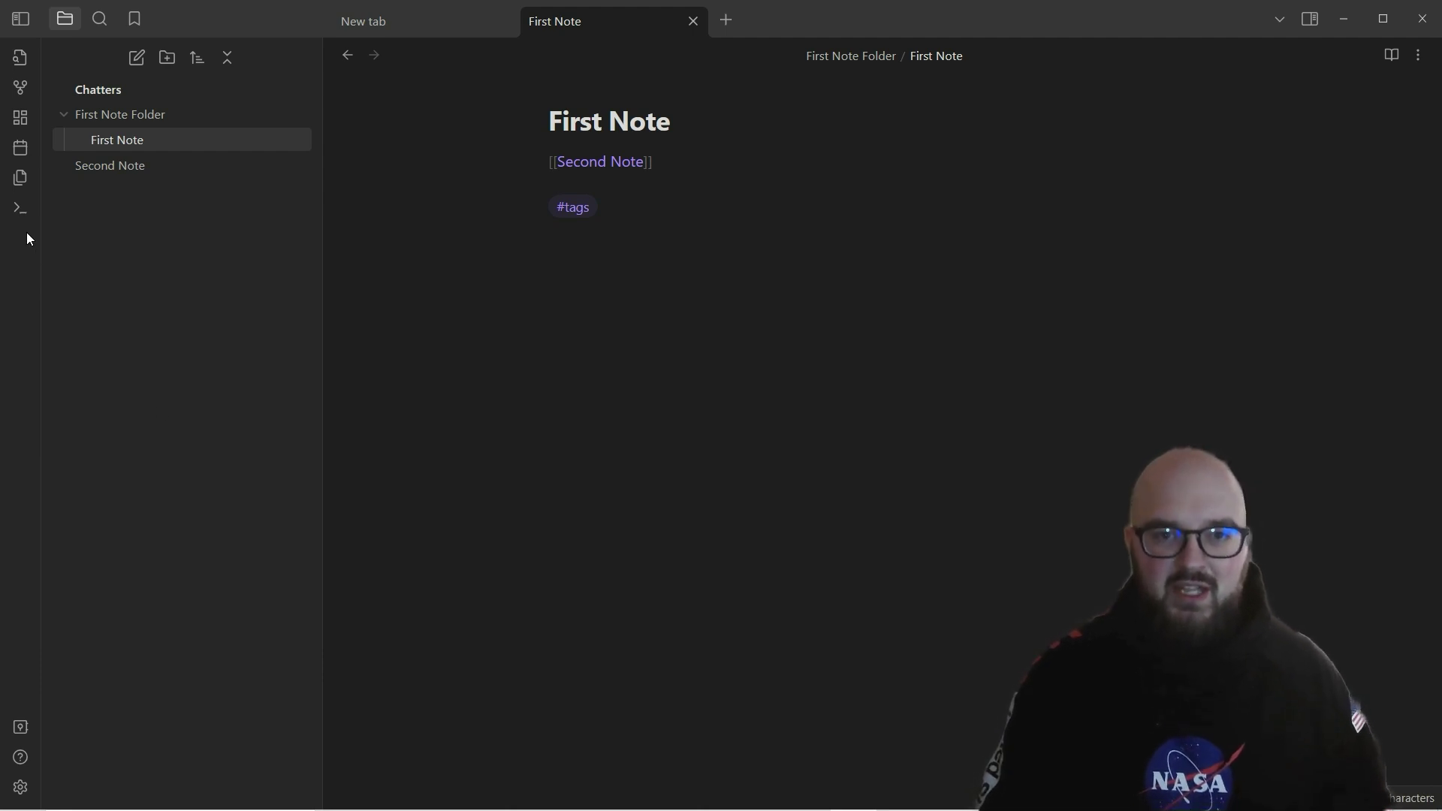
left_click(25, 60)
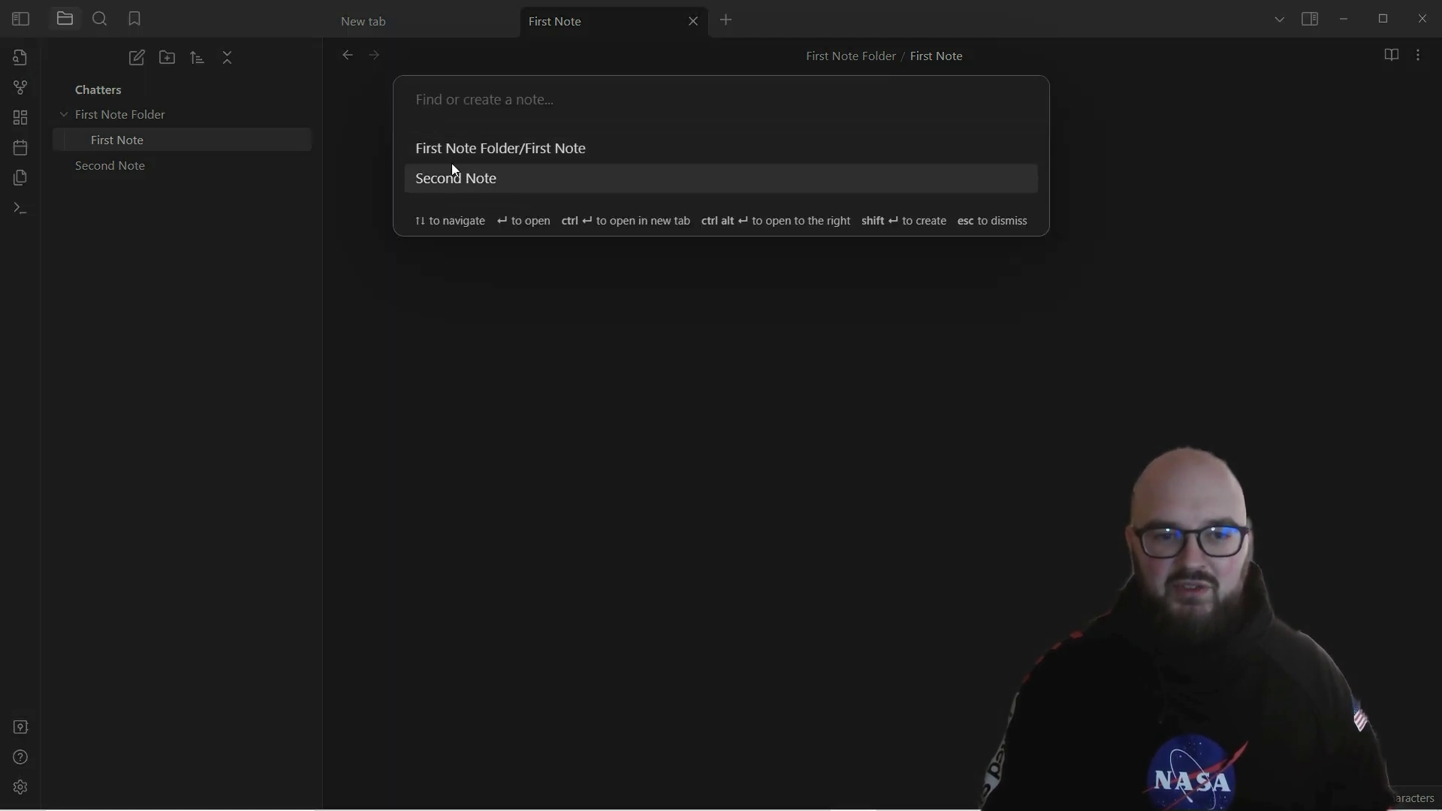
left_click(184, 211)
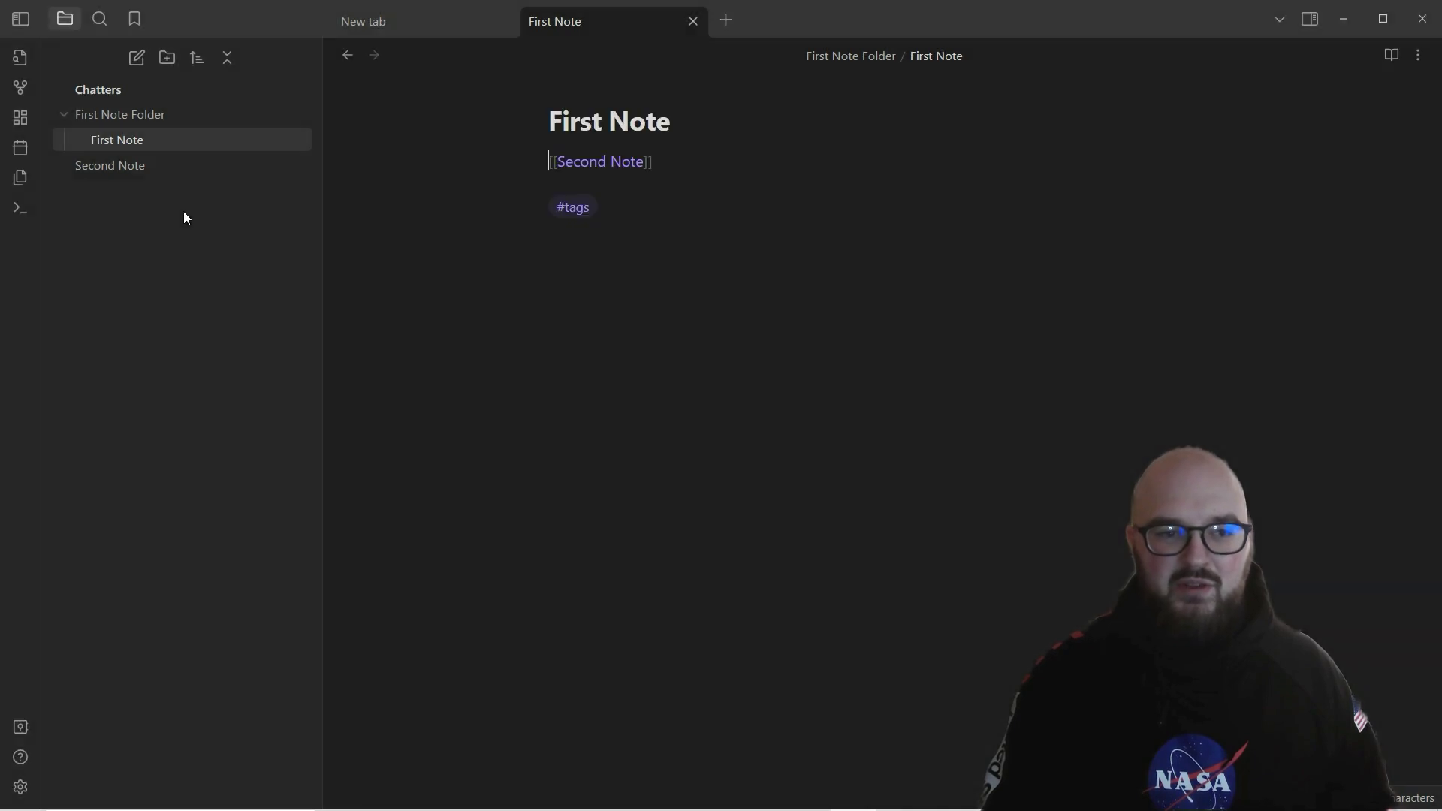
left_click(18, 89)
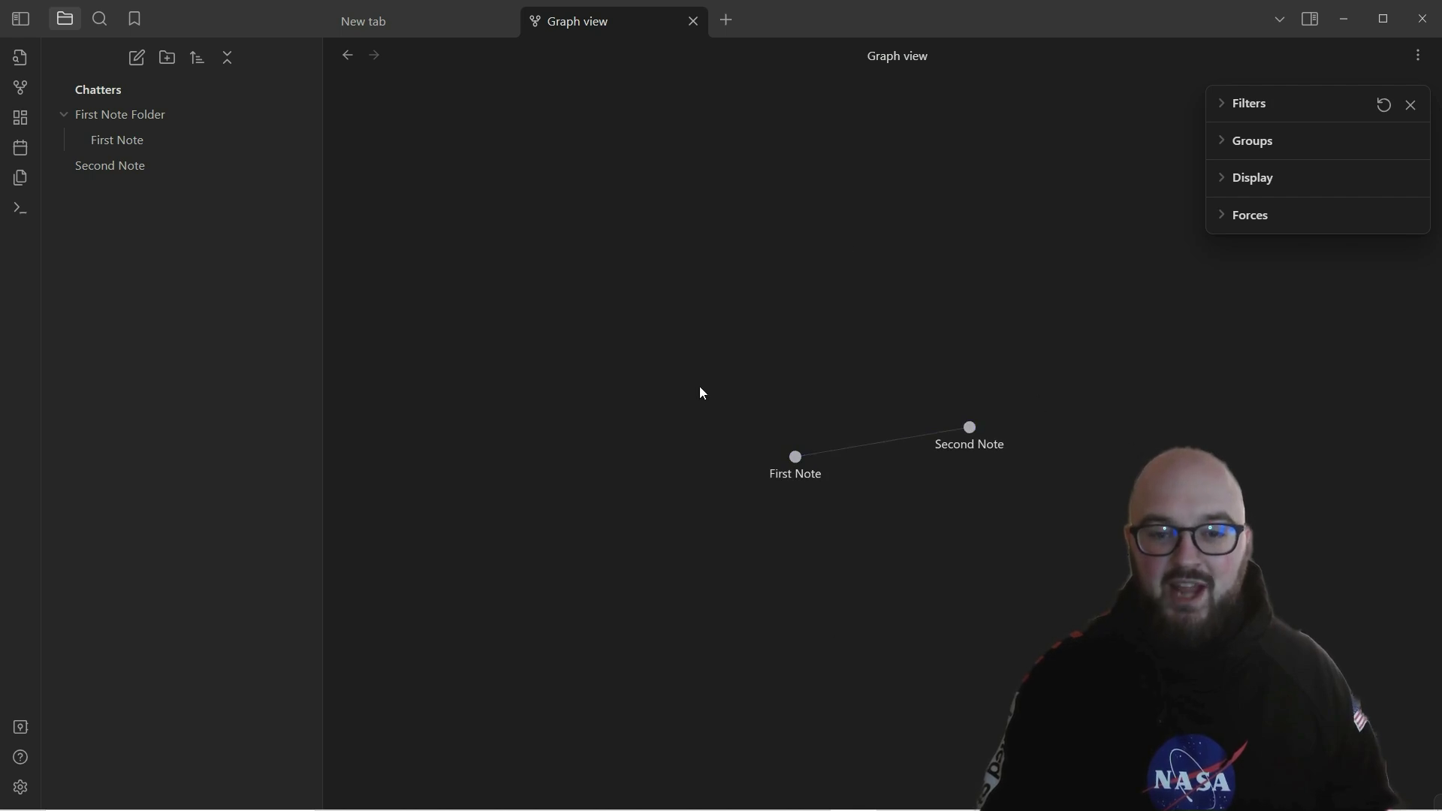
left_click(21, 156)
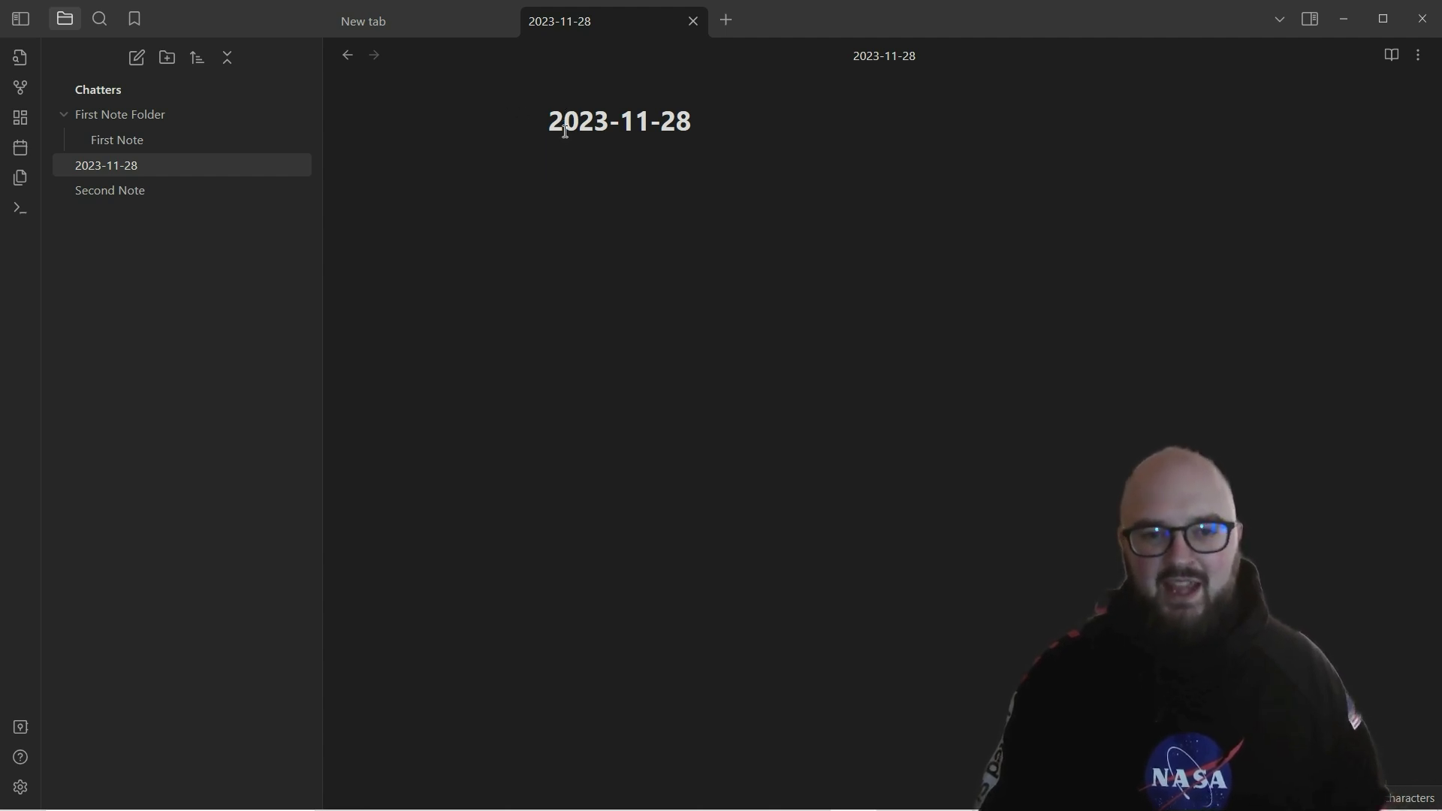
left_click_drag(549, 128, 615, 157)
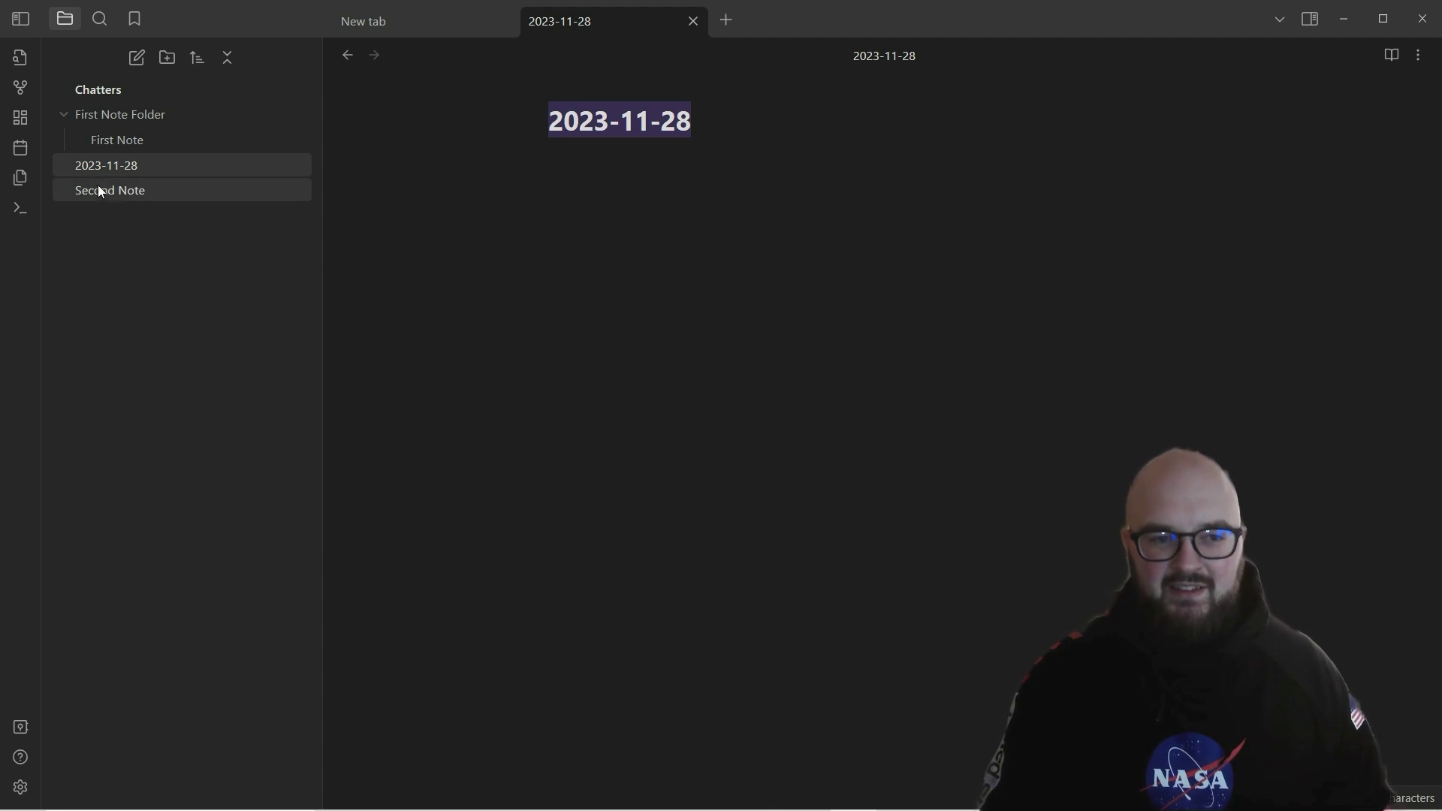
mouse_move(105, 172)
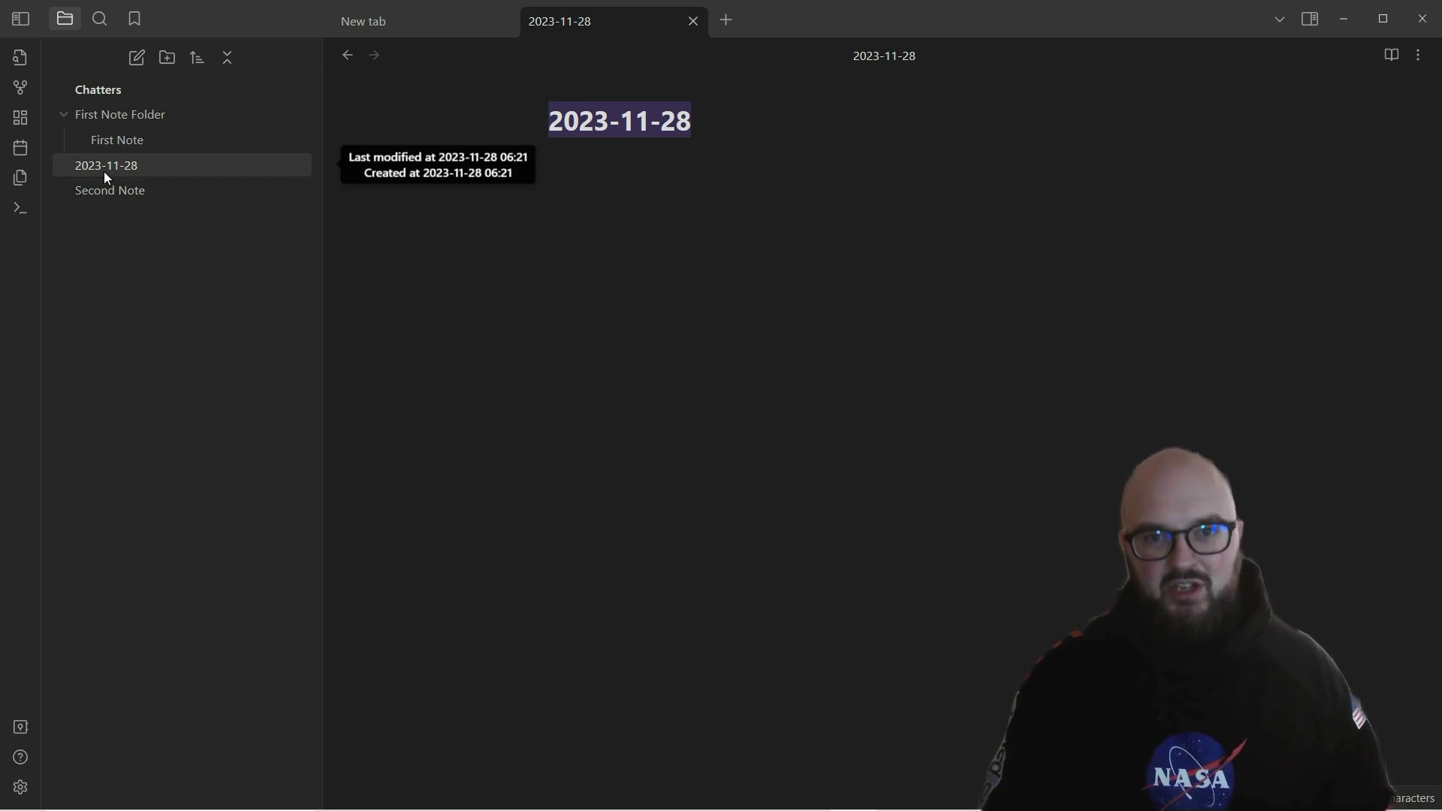
left_click(20, 212)
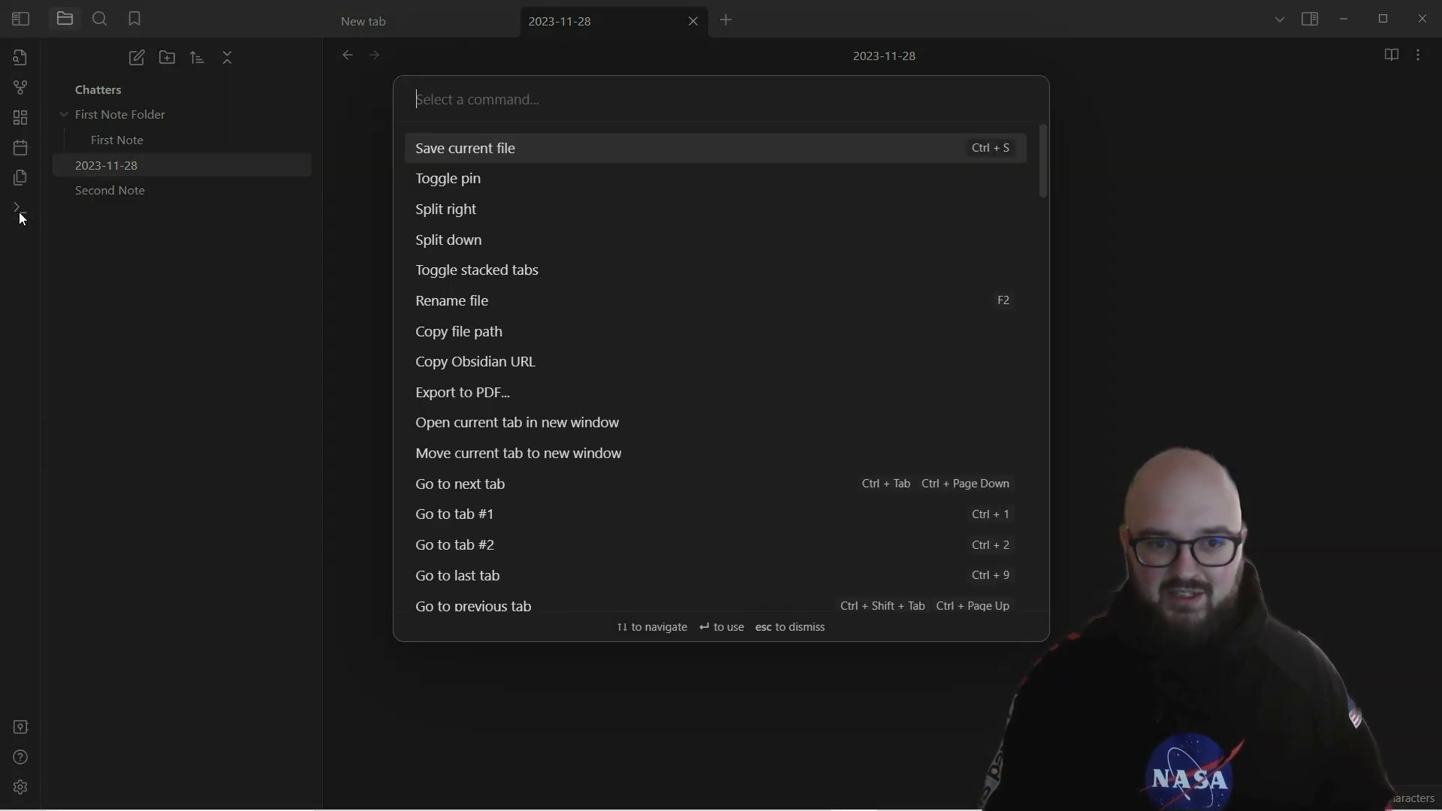
left_click(1269, 286)
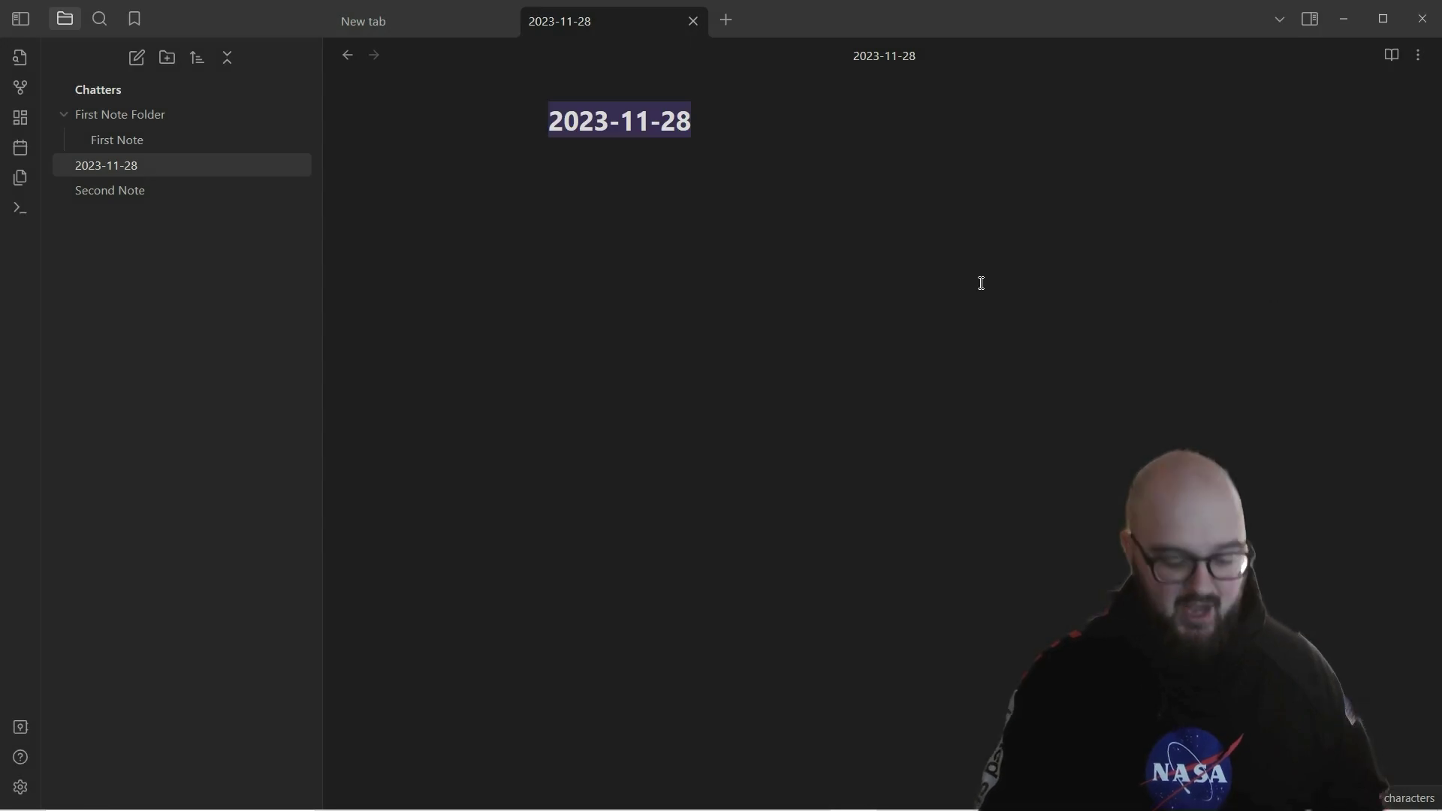
key("ctrl+p")
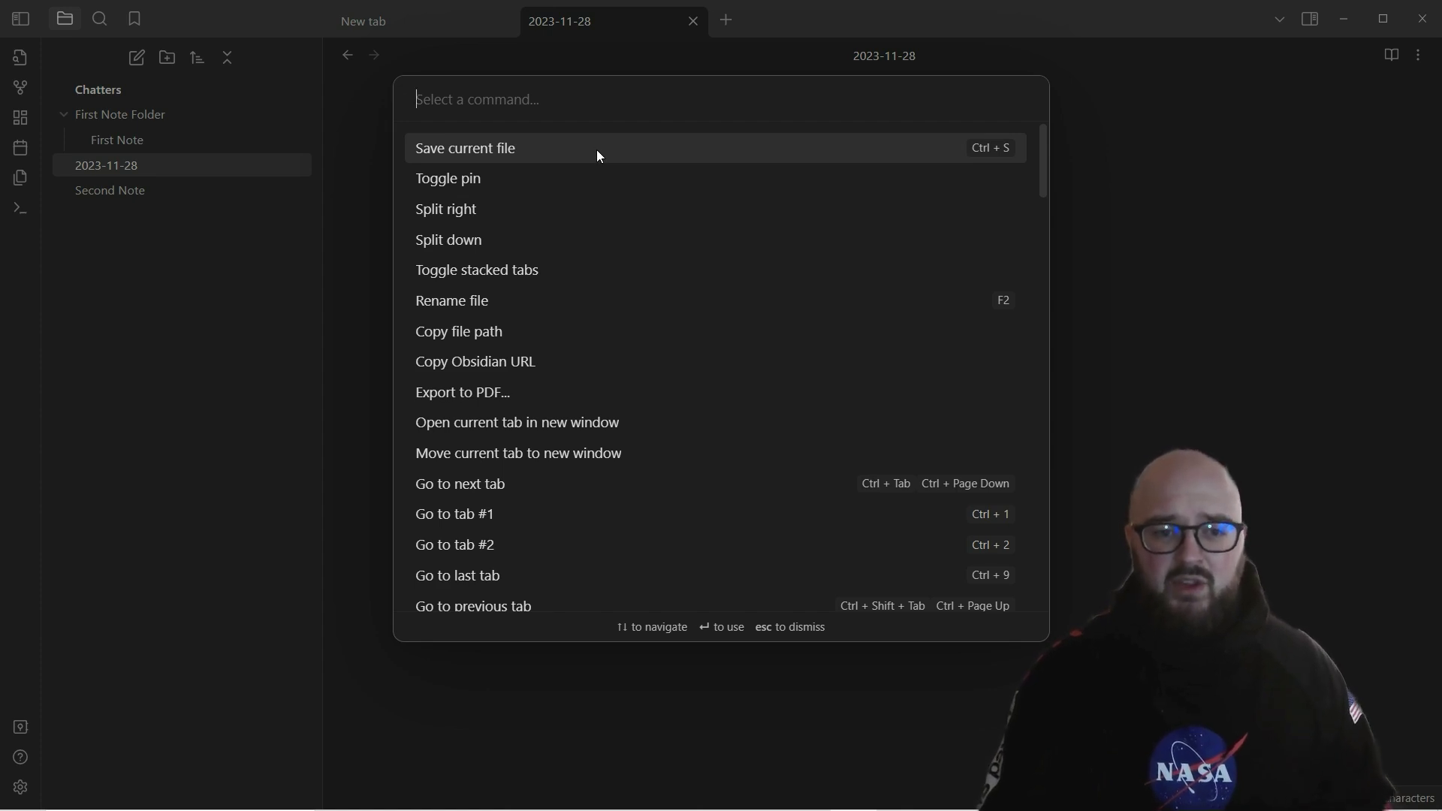
scroll(639, 345, "down", 1)
scroll(638, 345, "up", 1)
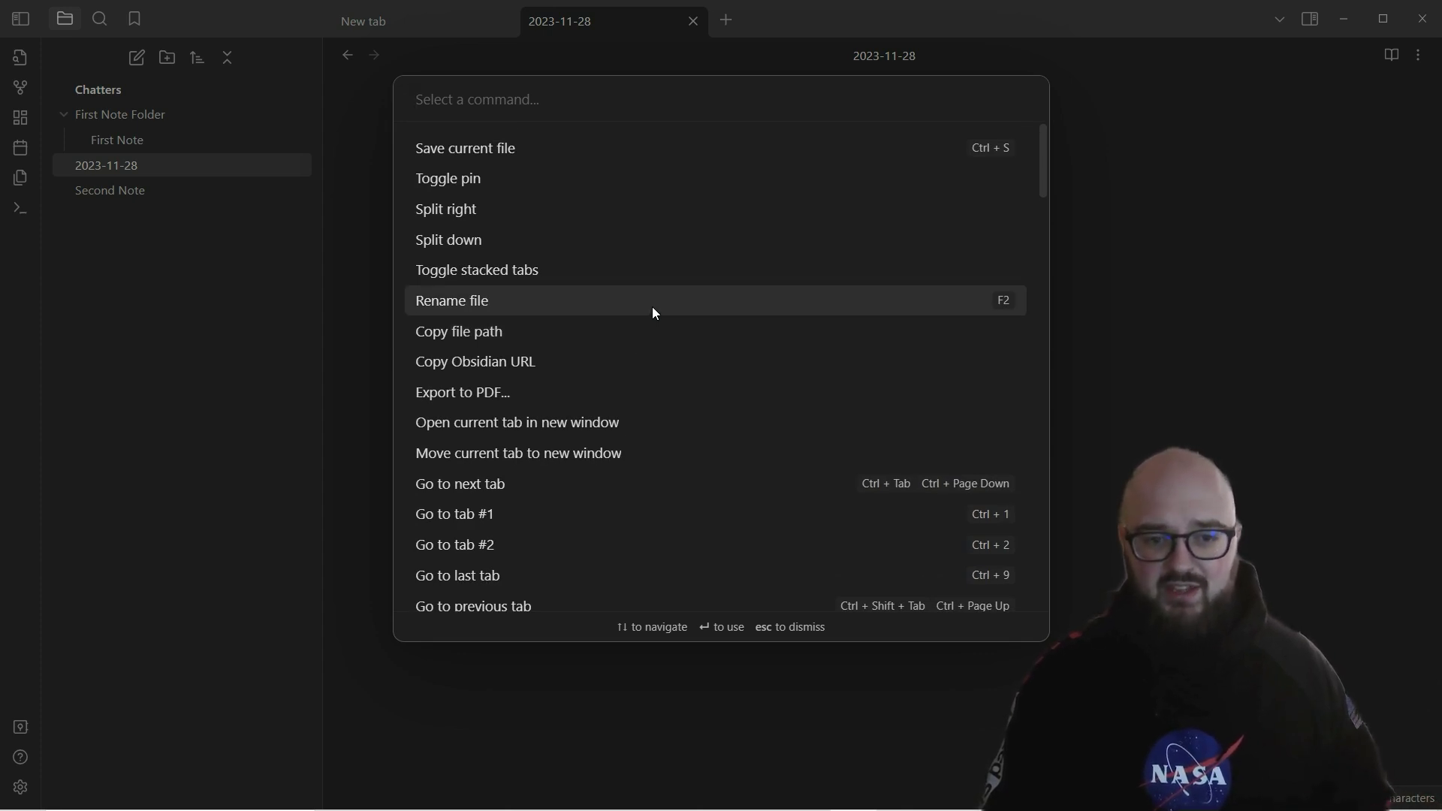
scroll(652, 307, "down", 1)
scroll(541, 320, "down", 1)
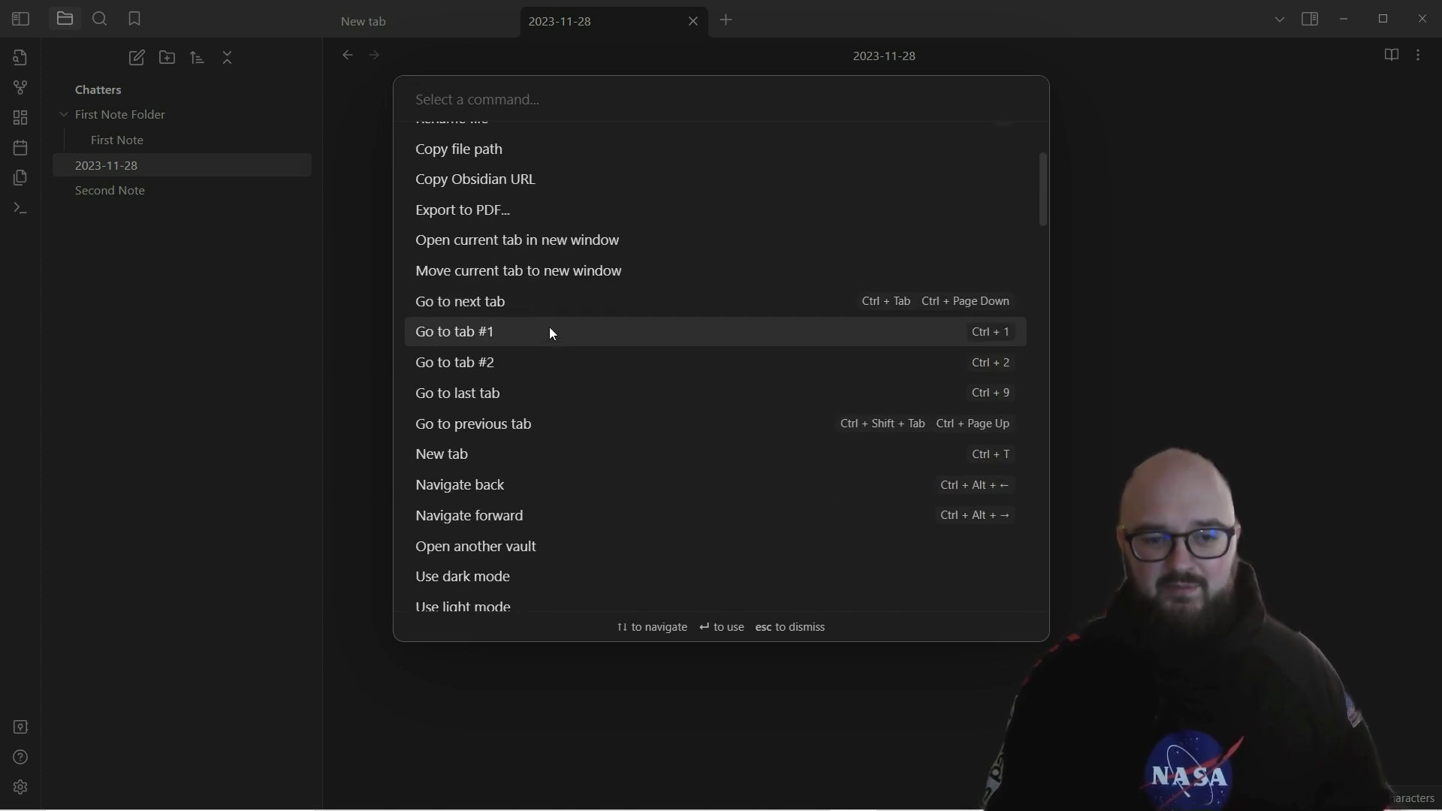
scroll(552, 364, "down", 2)
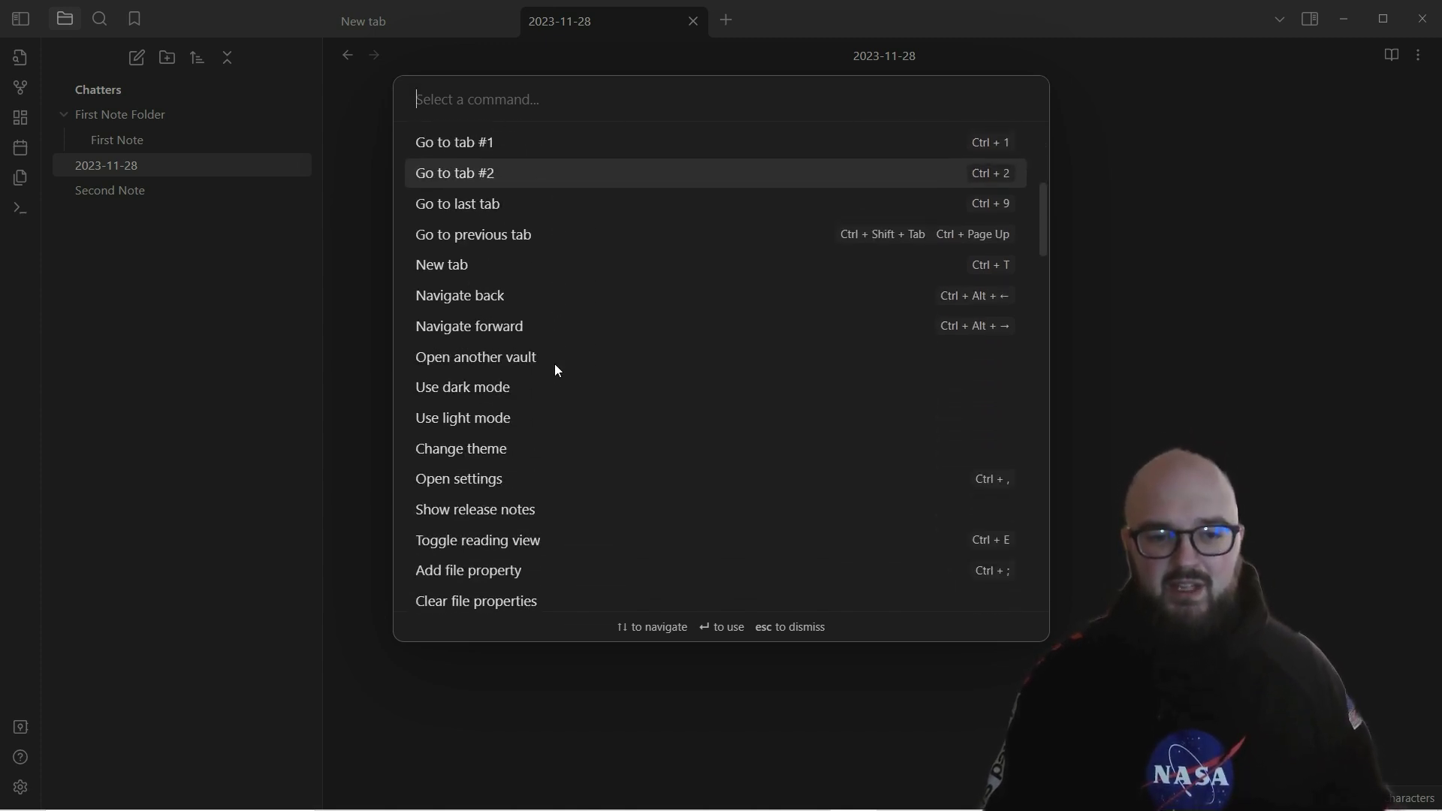
scroll(562, 362, "down", 1)
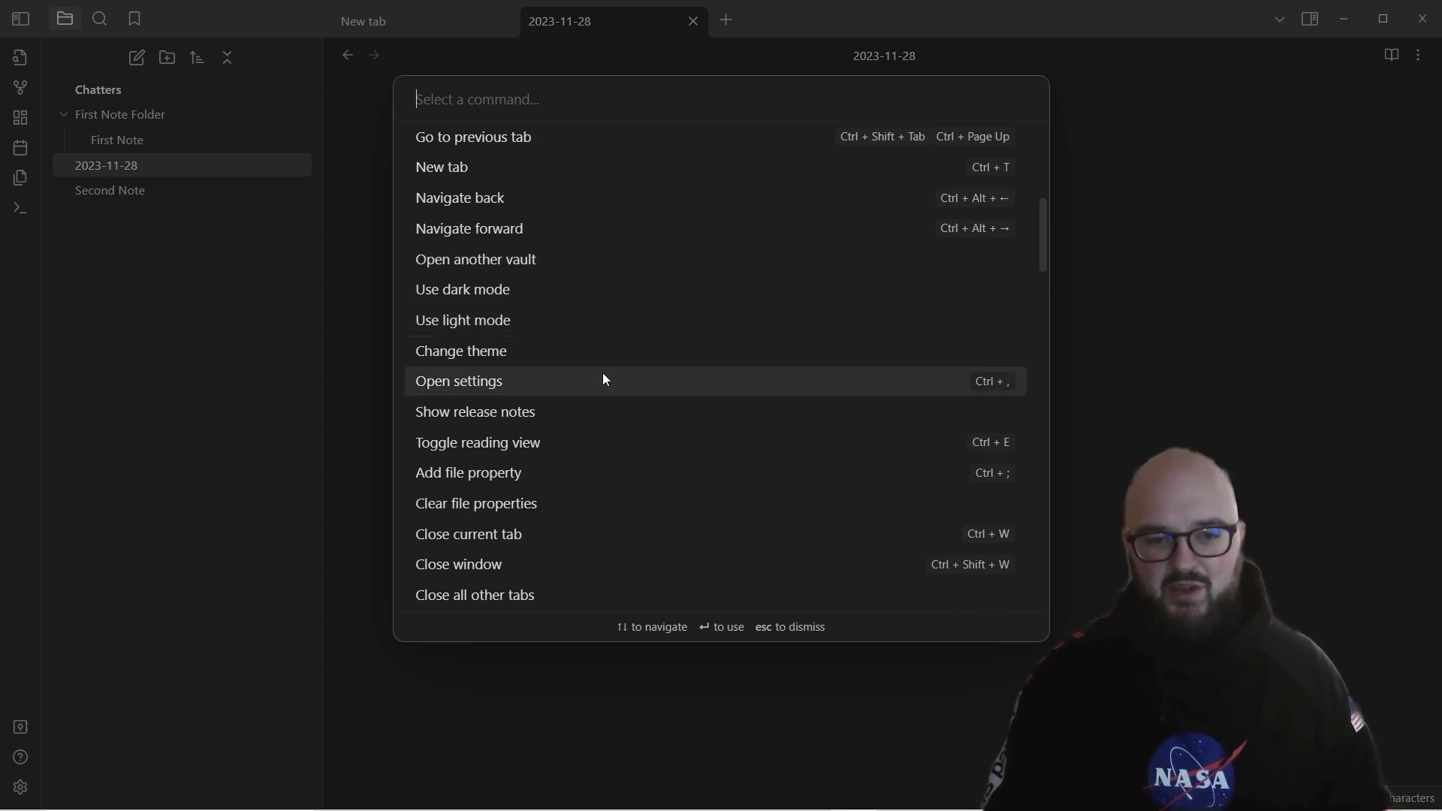
scroll(488, 300, "down", 1)
scroll(484, 256, "down", 7)
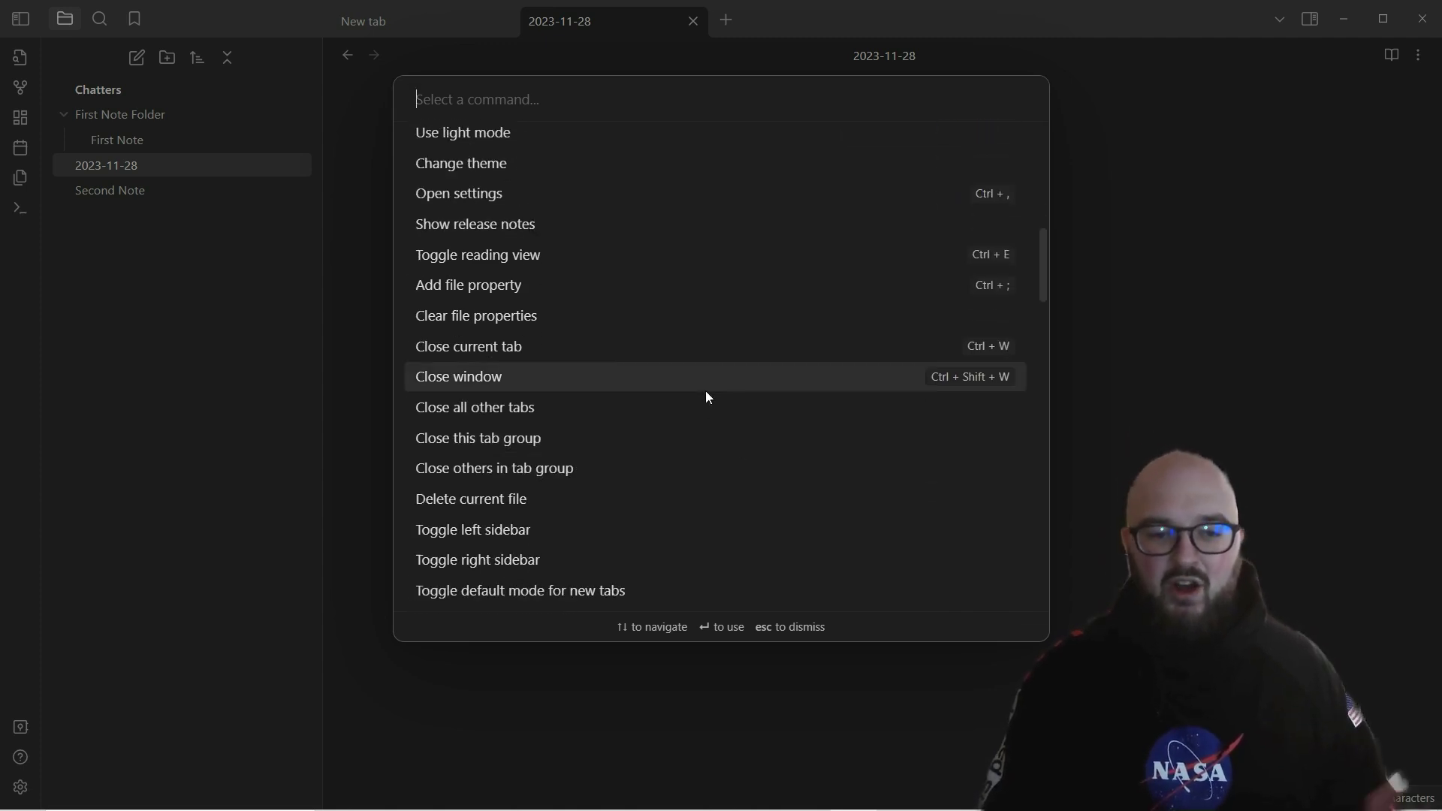
scroll(606, 352, "down", 12)
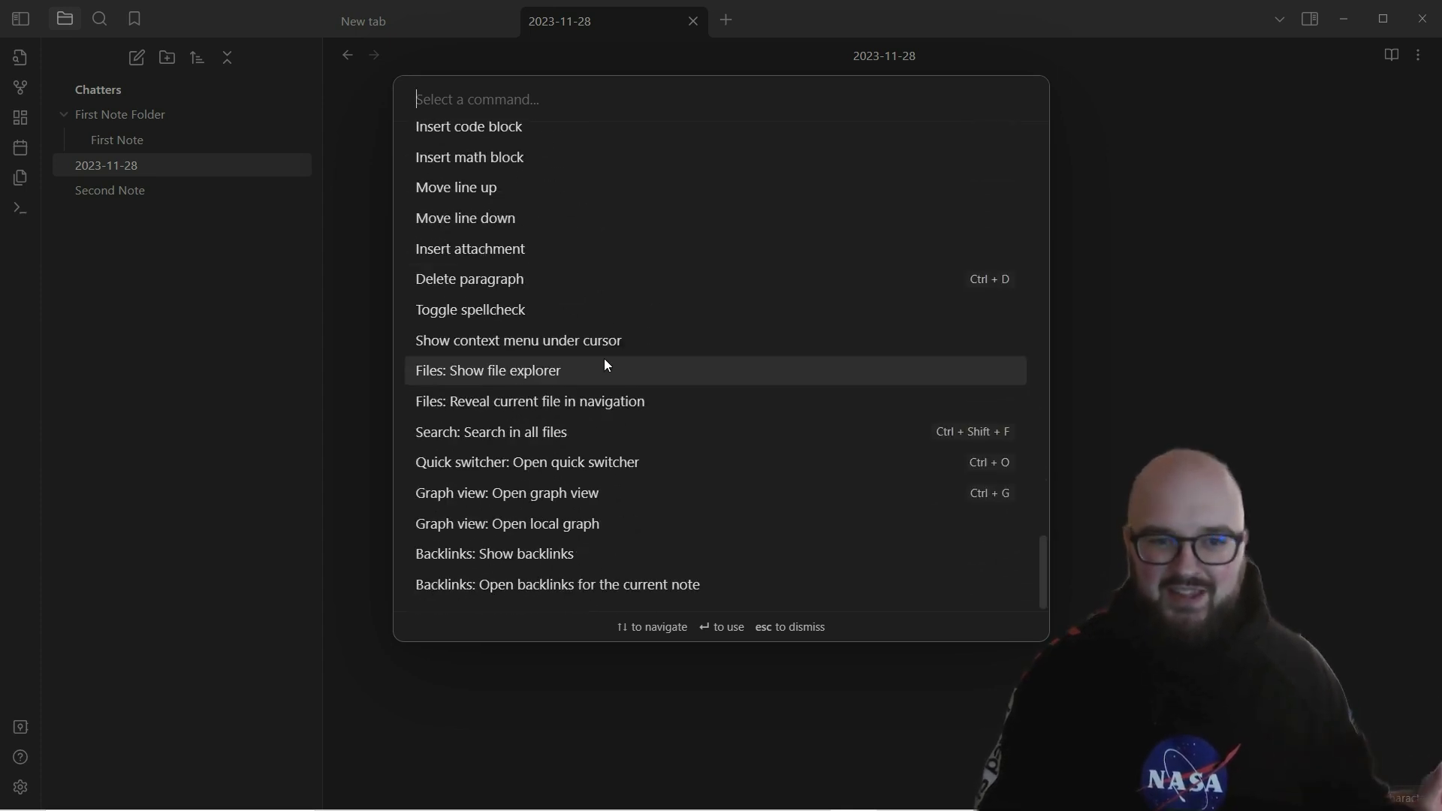
scroll(614, 372, "up", 15)
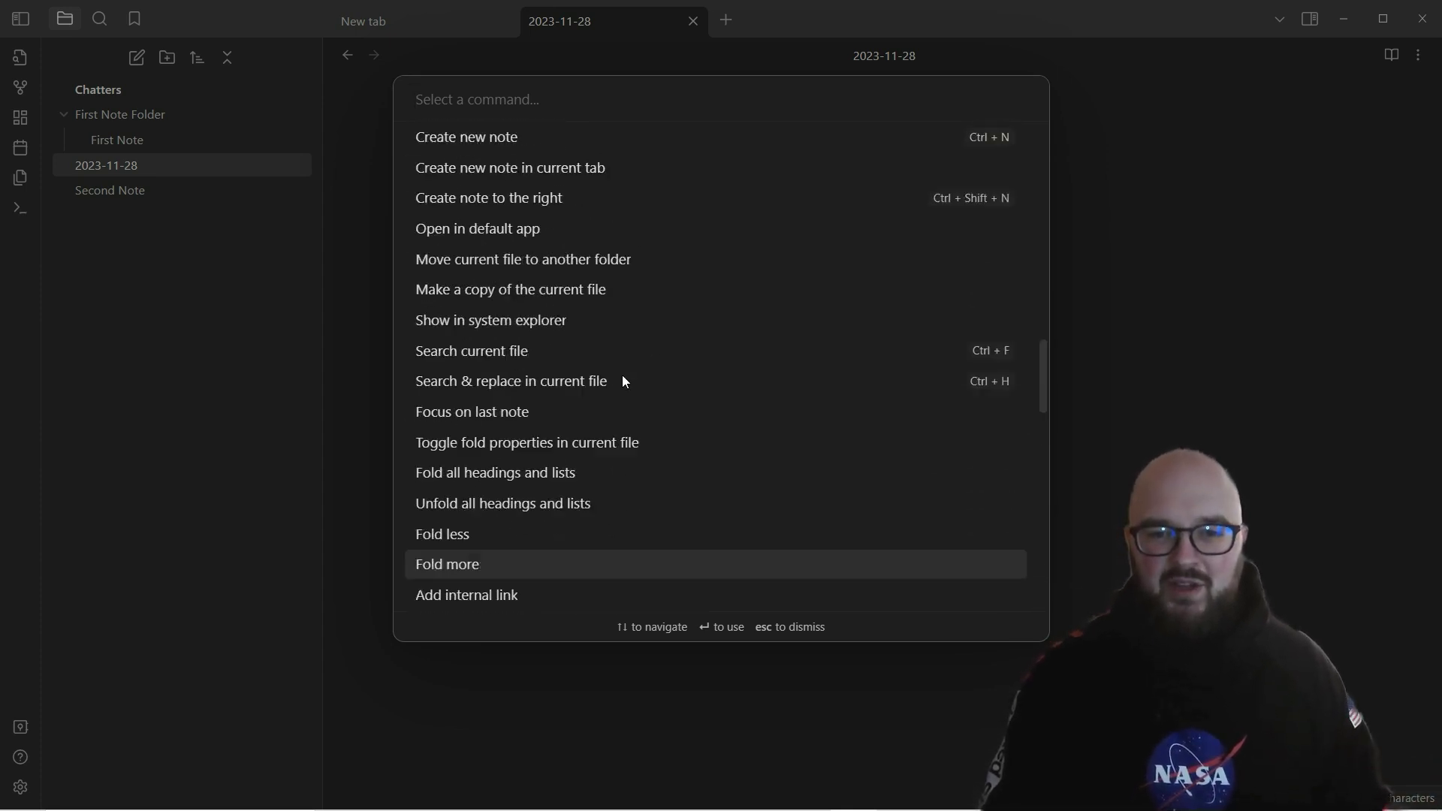
left_click(1169, 304)
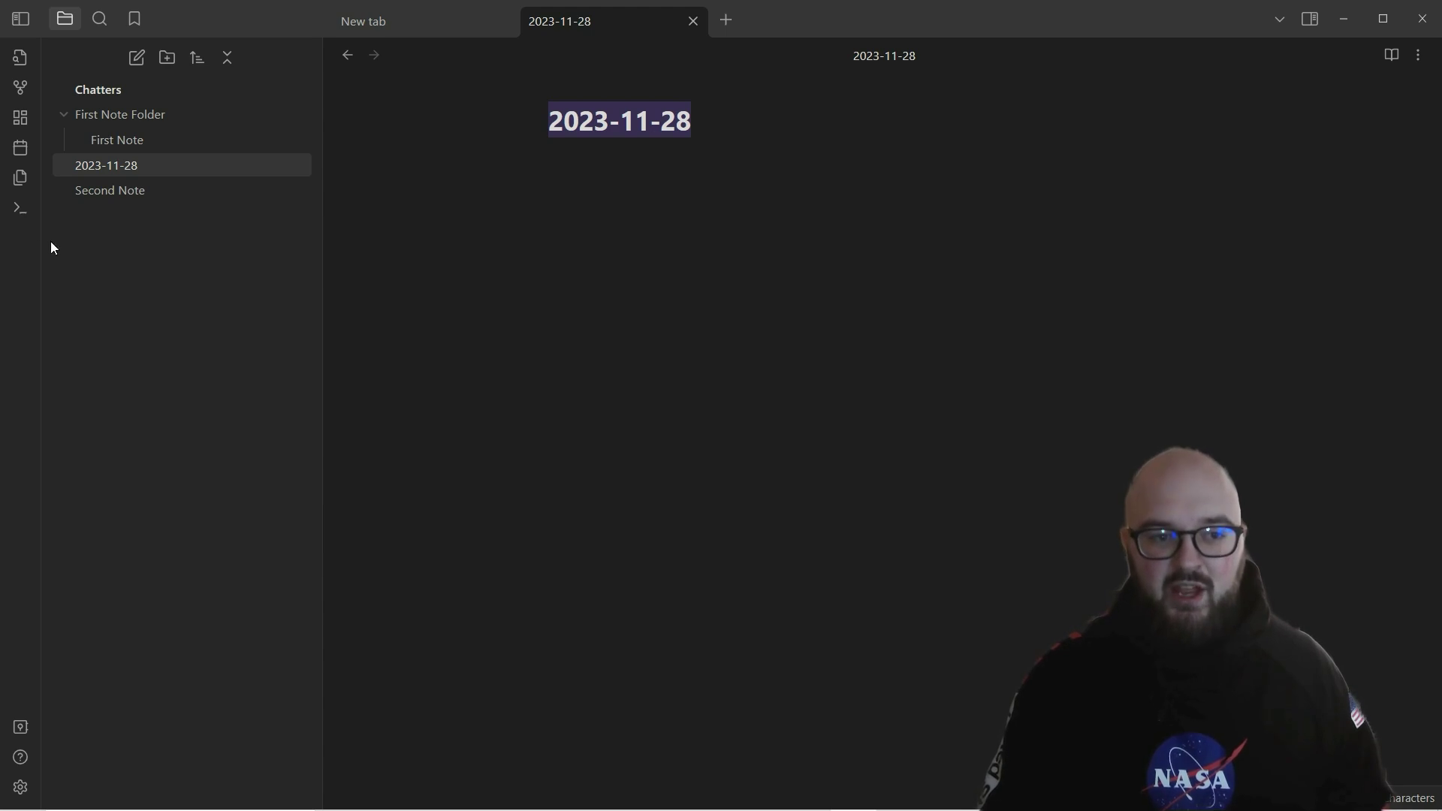
left_click(21, 209)
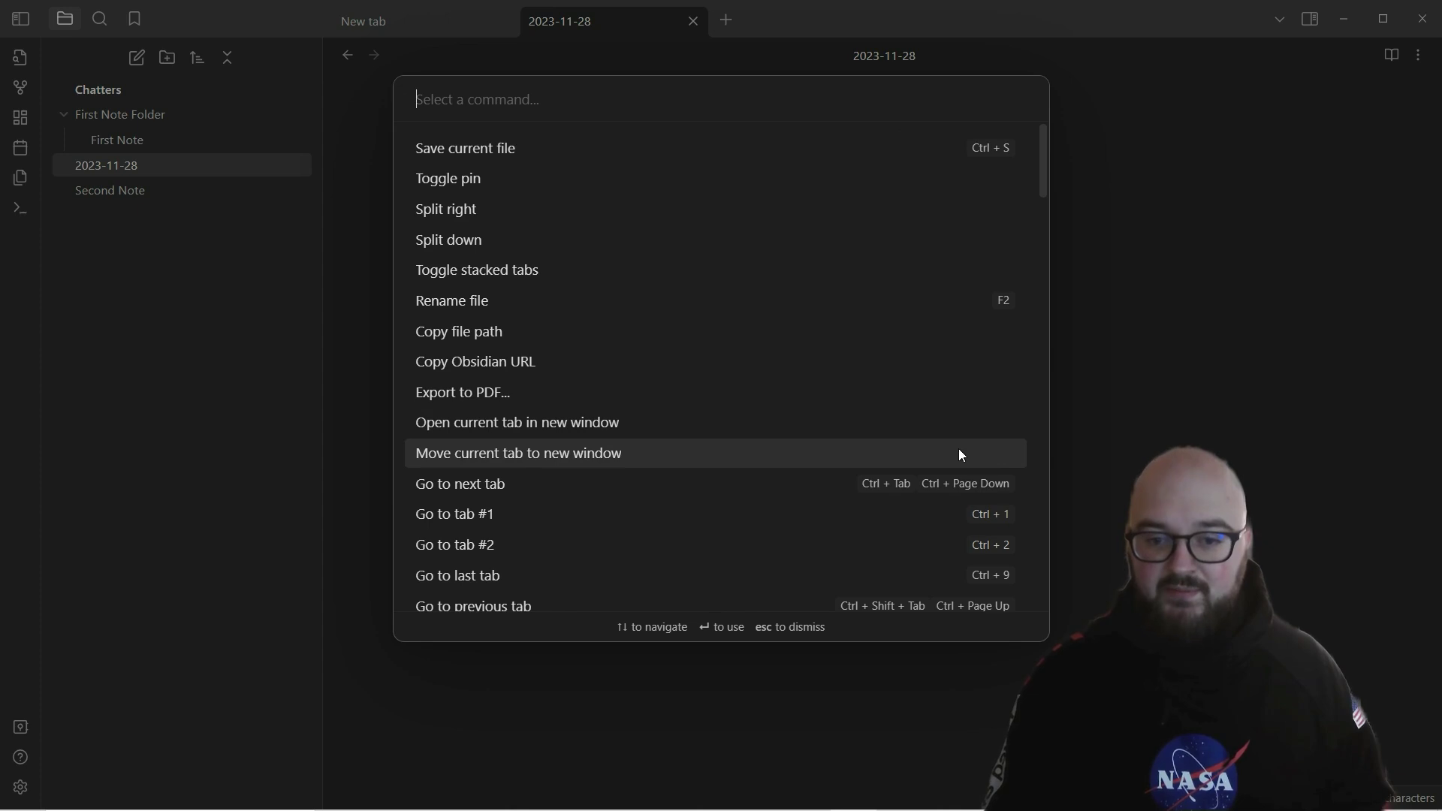
scroll(960, 453, "down", 4)
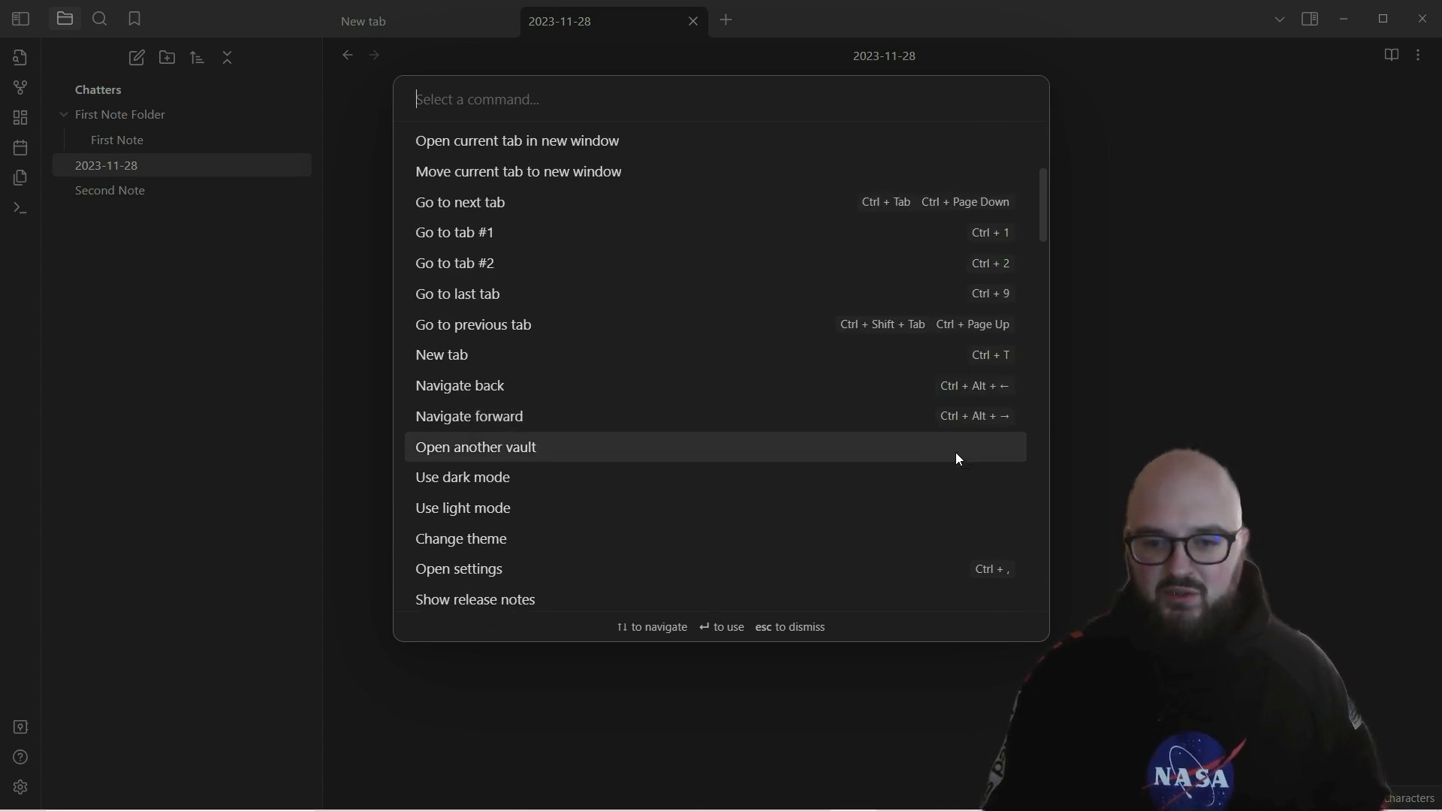
scroll(956, 452, "down", 2)
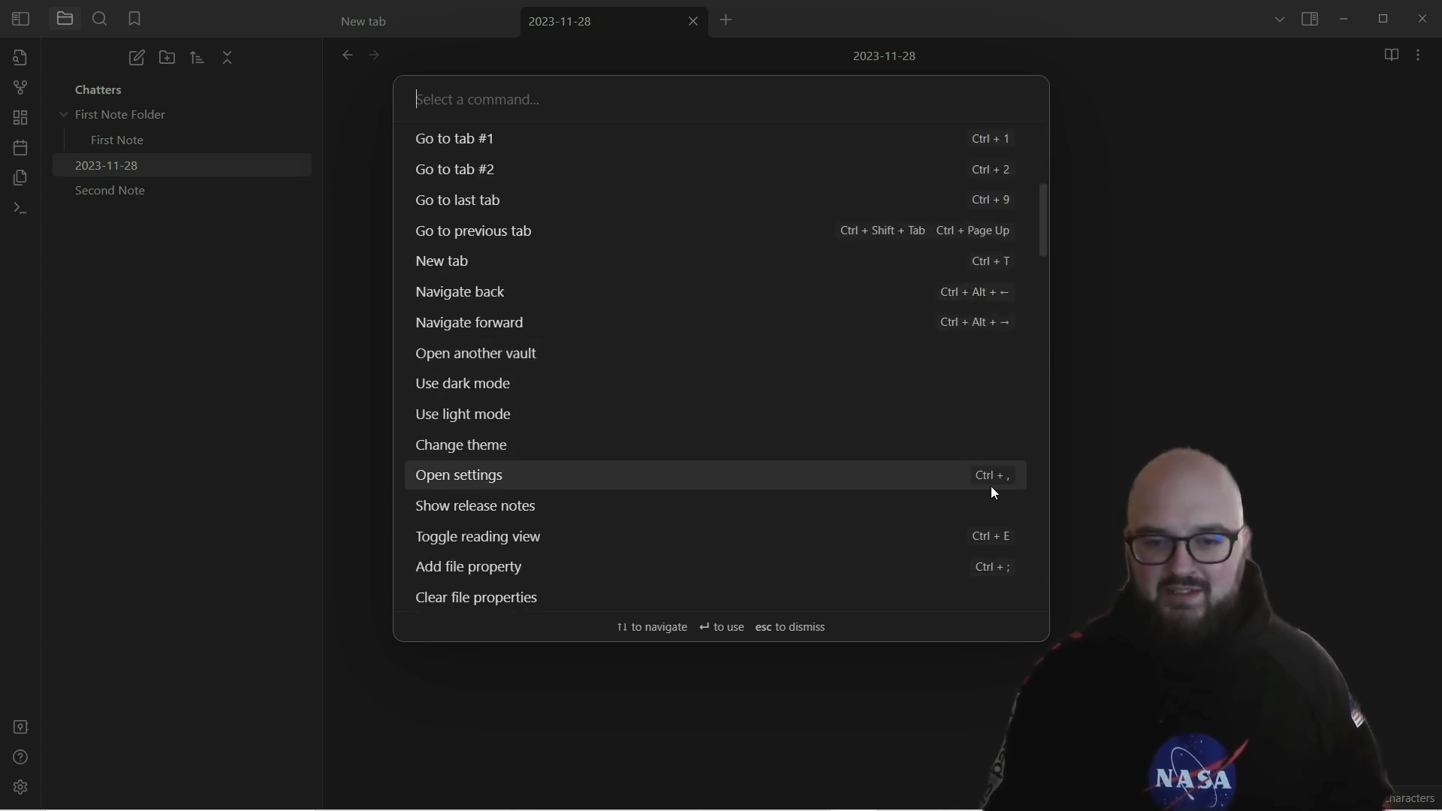
left_click(1259, 385)
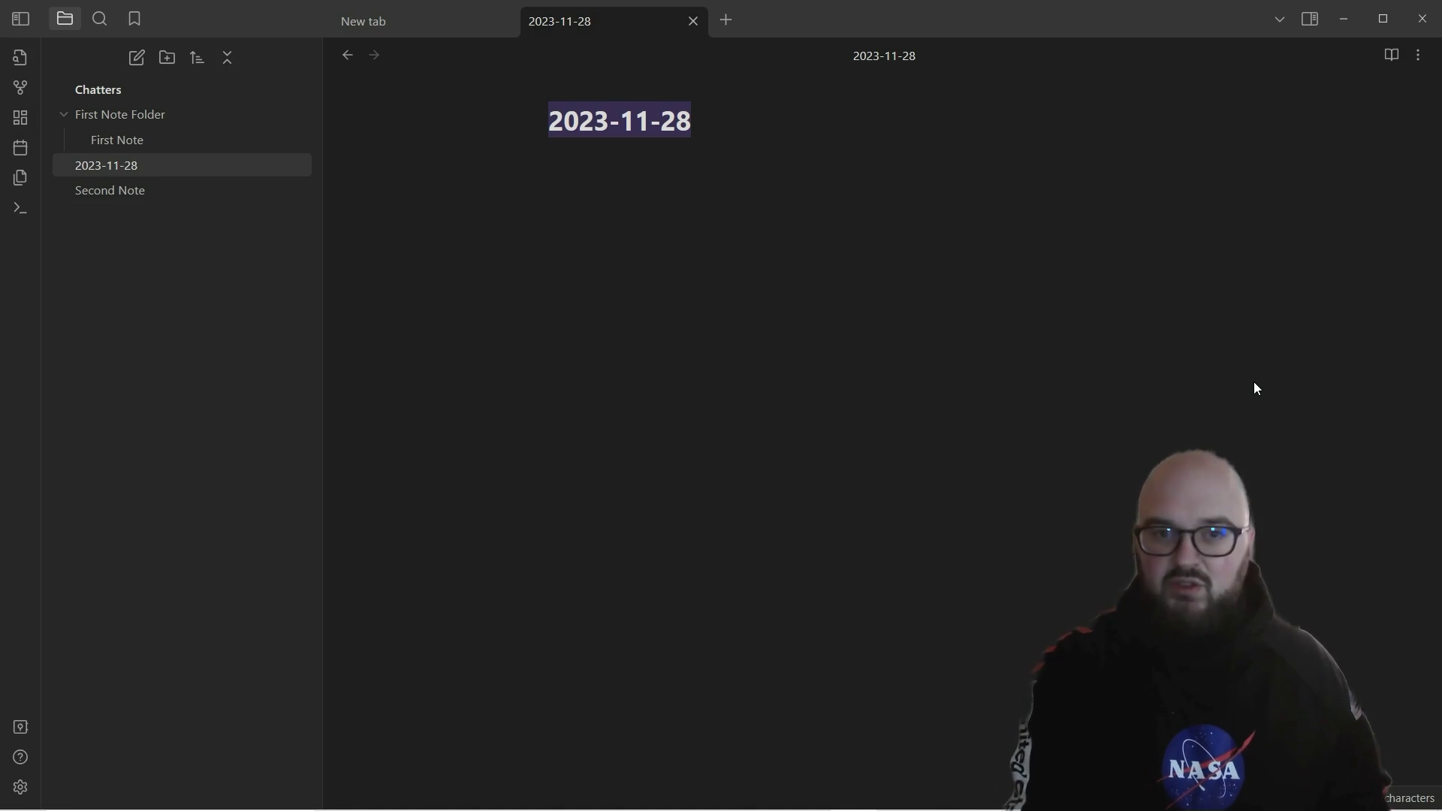
- Open Settings with Ctrl+, and scroll through the Editor options and back to the top
key("ctrl+comma")
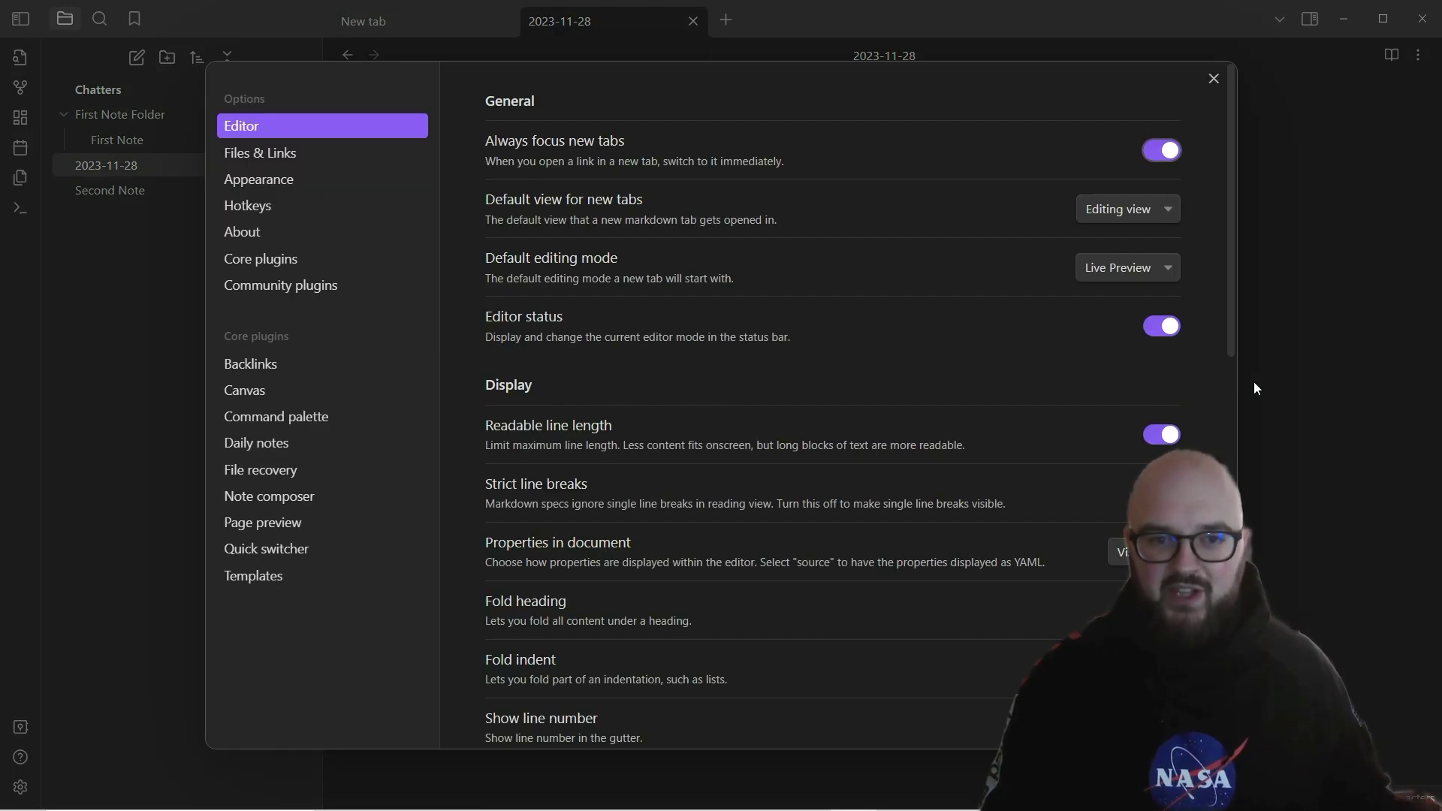
left_click(1215, 79)
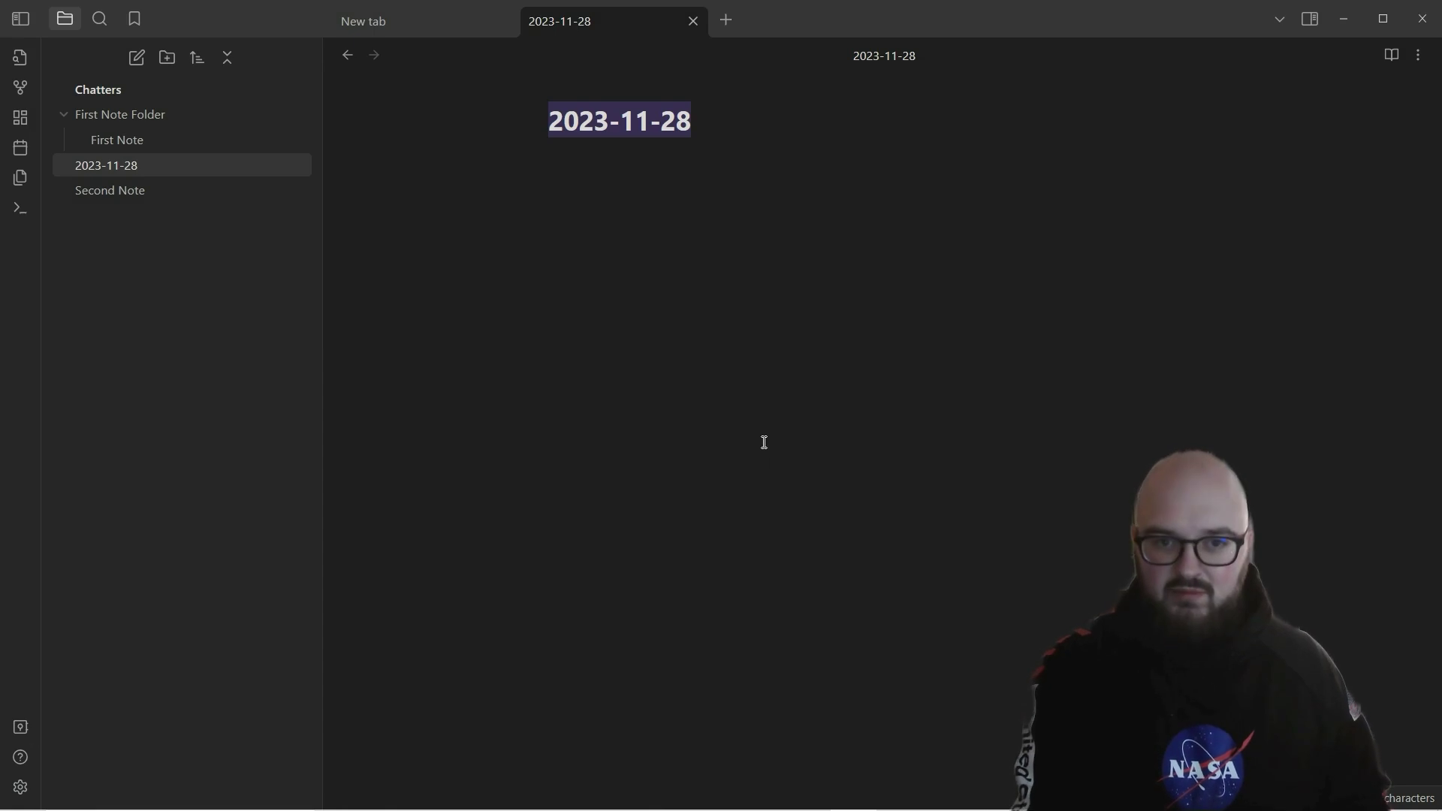
key("ctrl+comma")
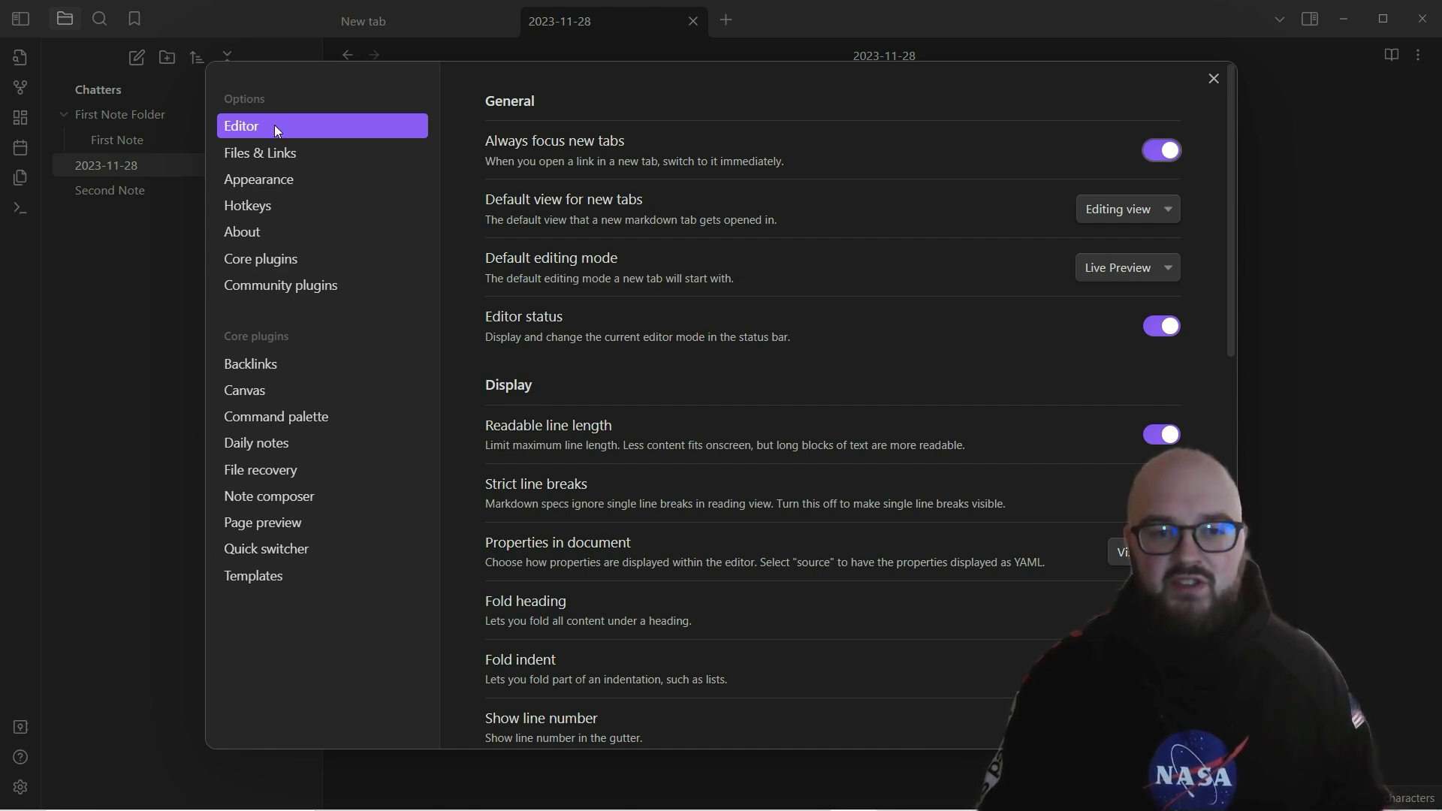
scroll(874, 271, "down", 8)
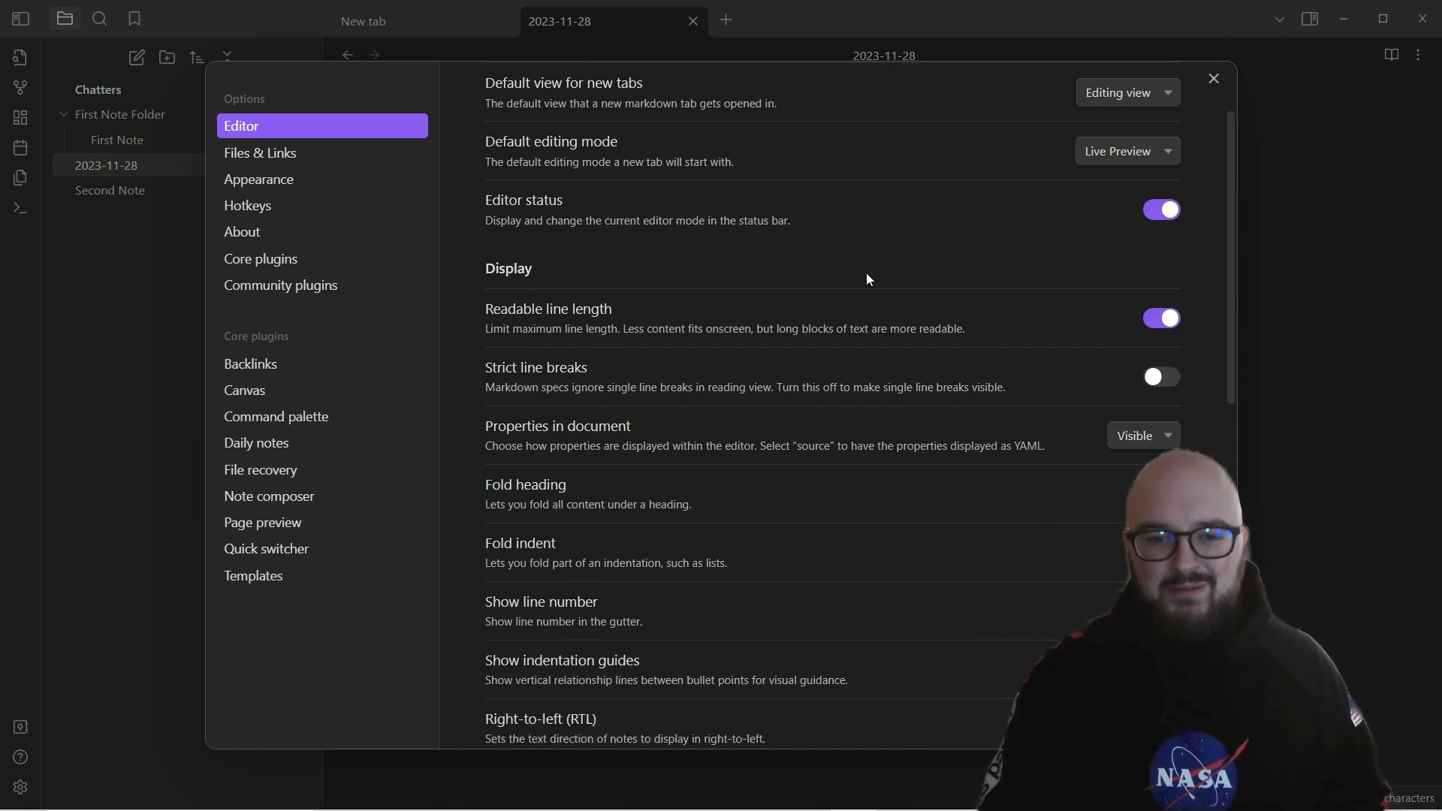
scroll(863, 282, "down", 5)
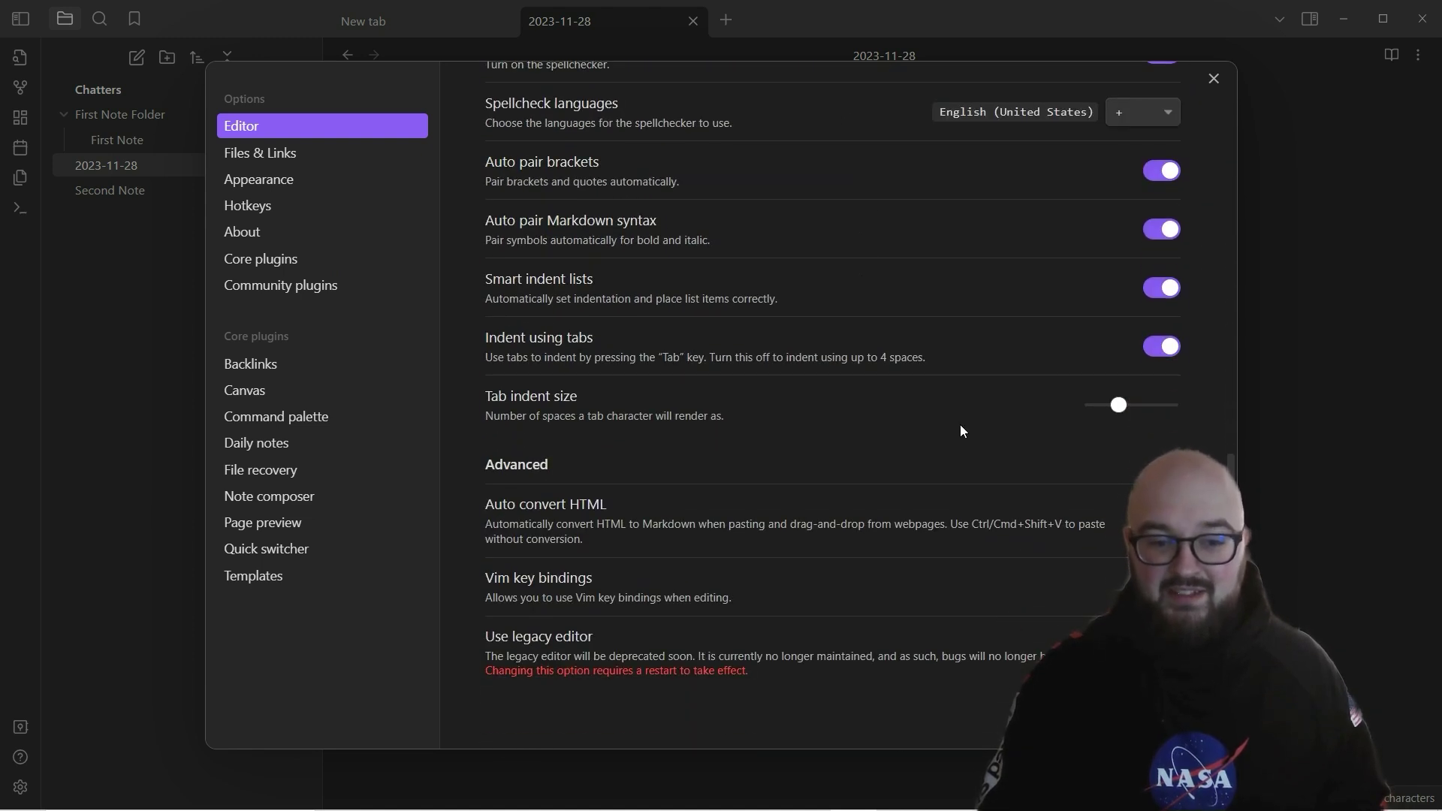
scroll(852, 489, "up", 3)
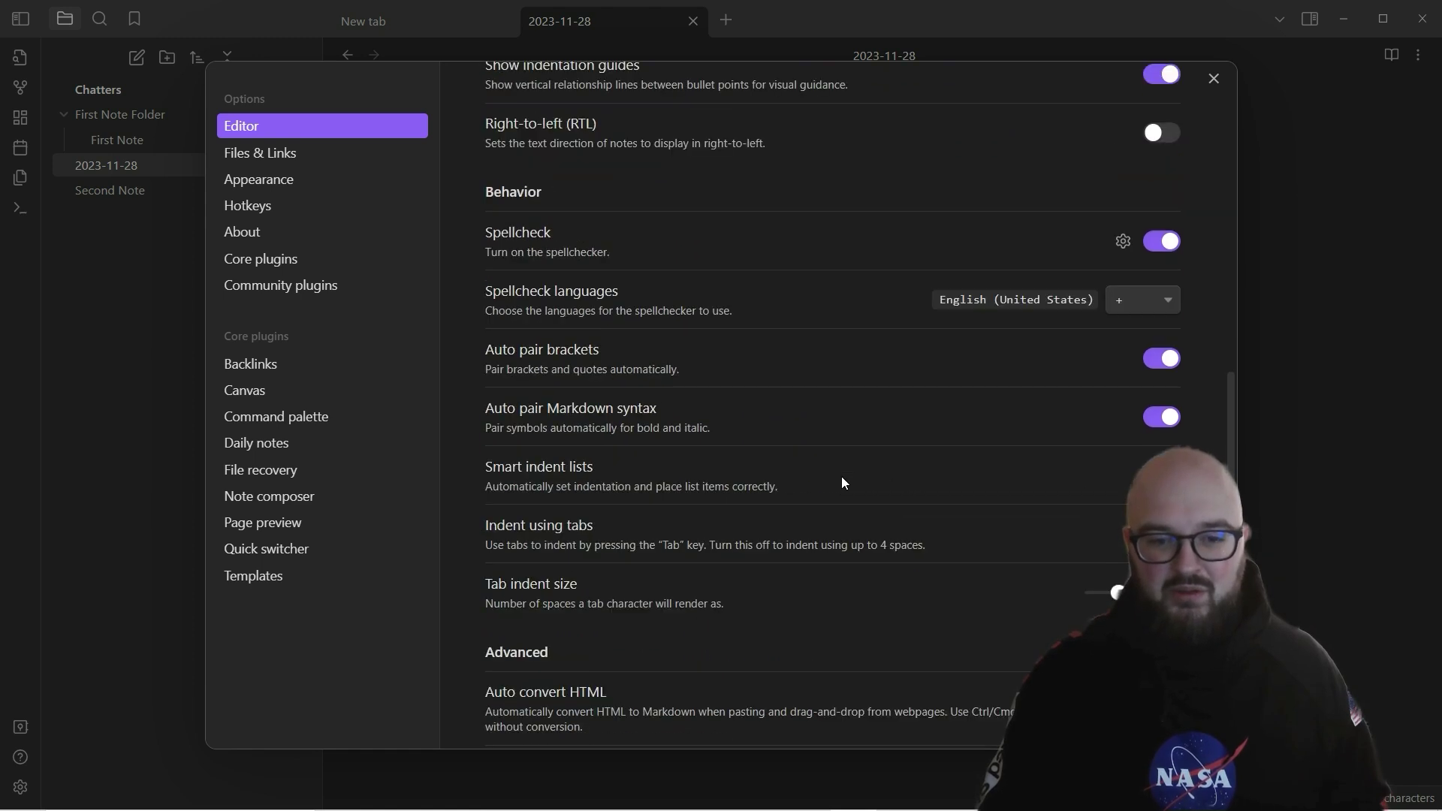
scroll(842, 483, "up", 3)
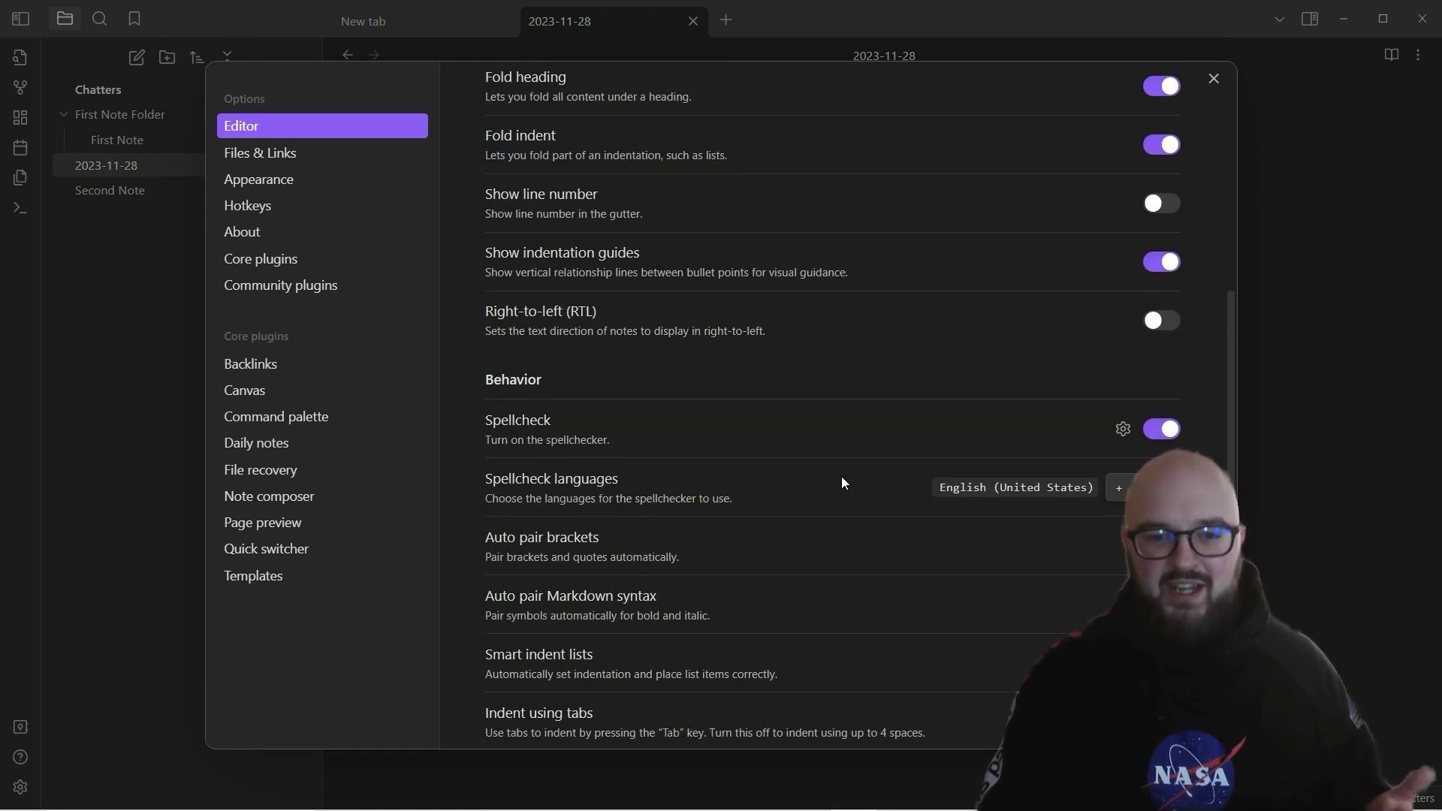
scroll(842, 475, "up", 3)
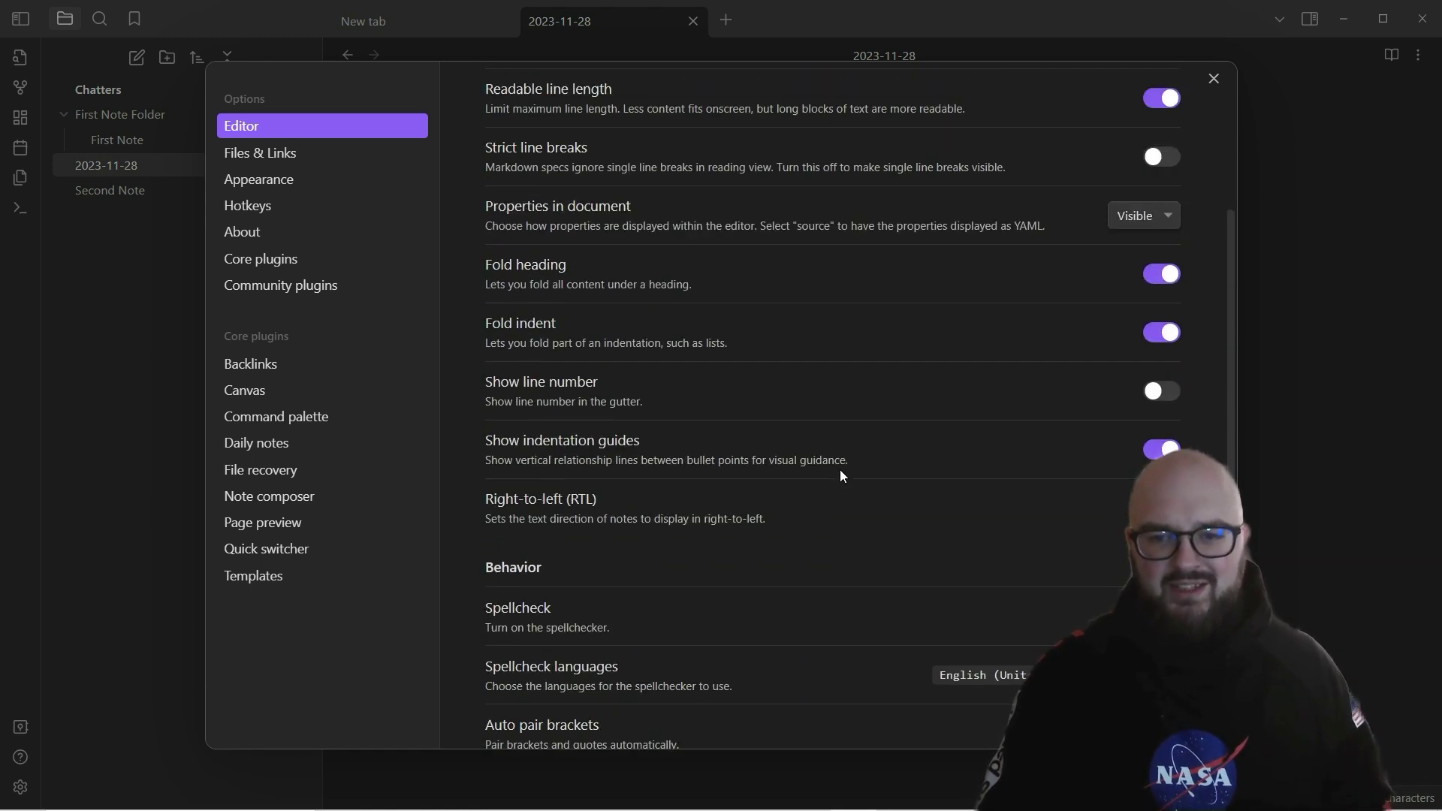
scroll(841, 469, "up", 3)
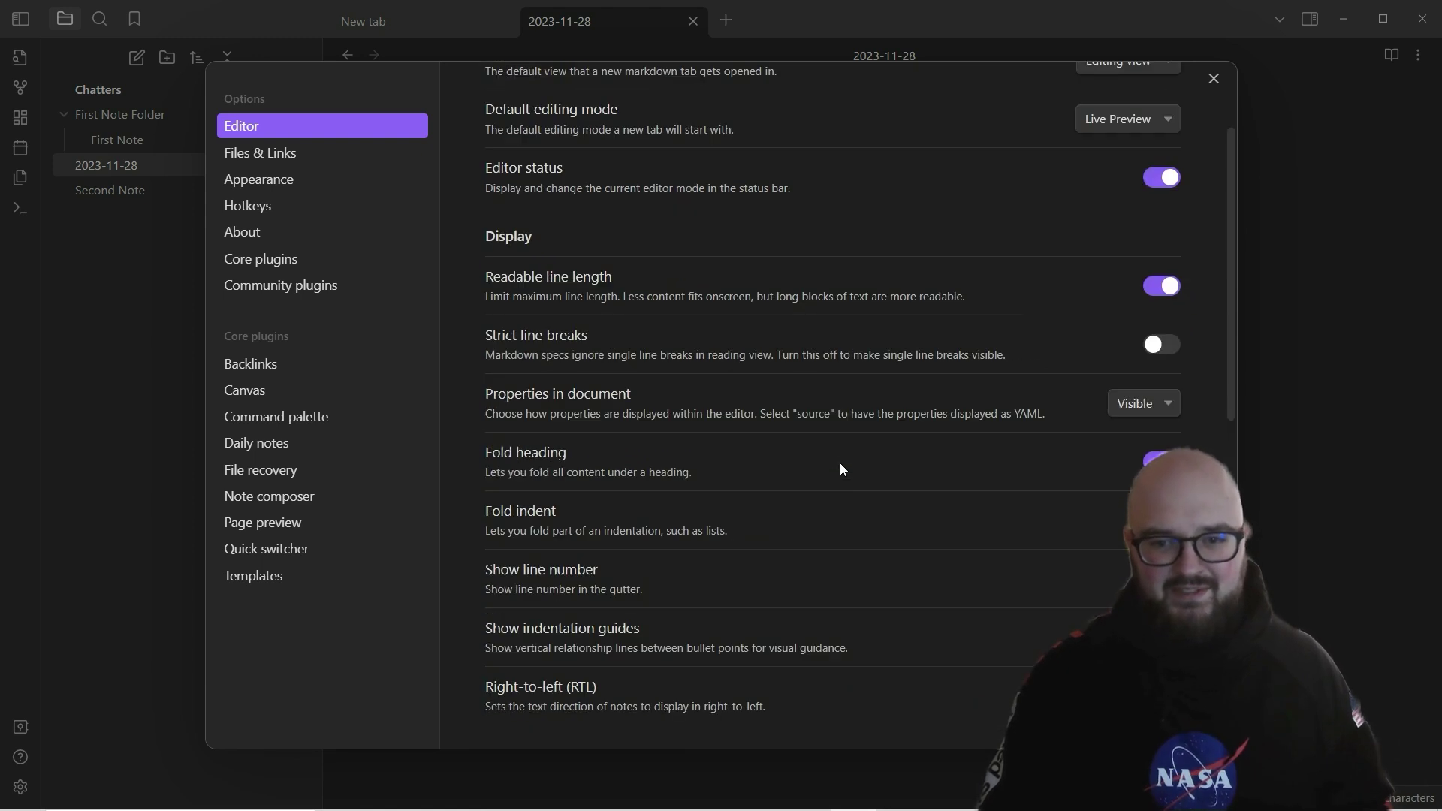
scroll(841, 470, "up", 3)
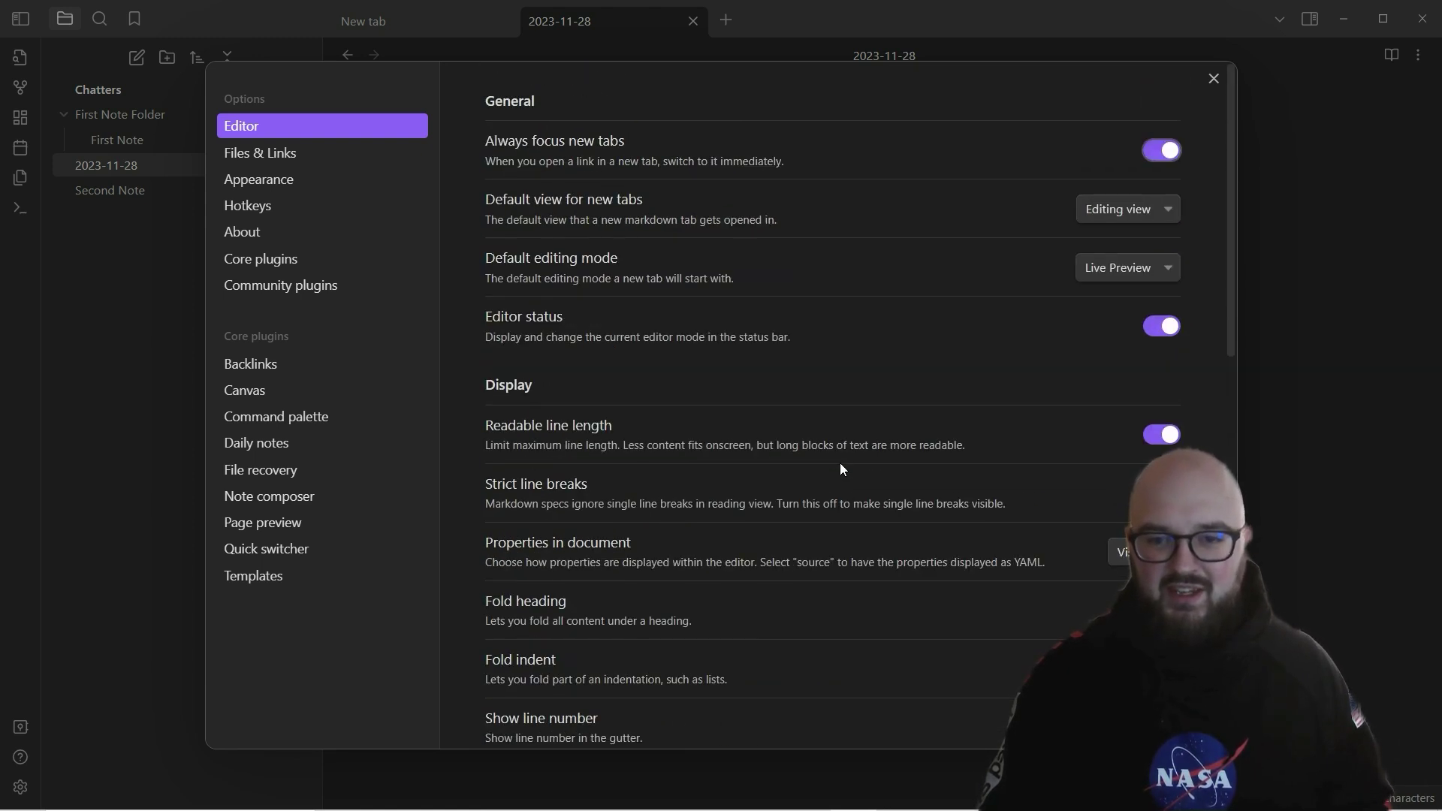
- View Files & Links settings, leaving the new-note default location as Vault folder
left_click(323, 152)
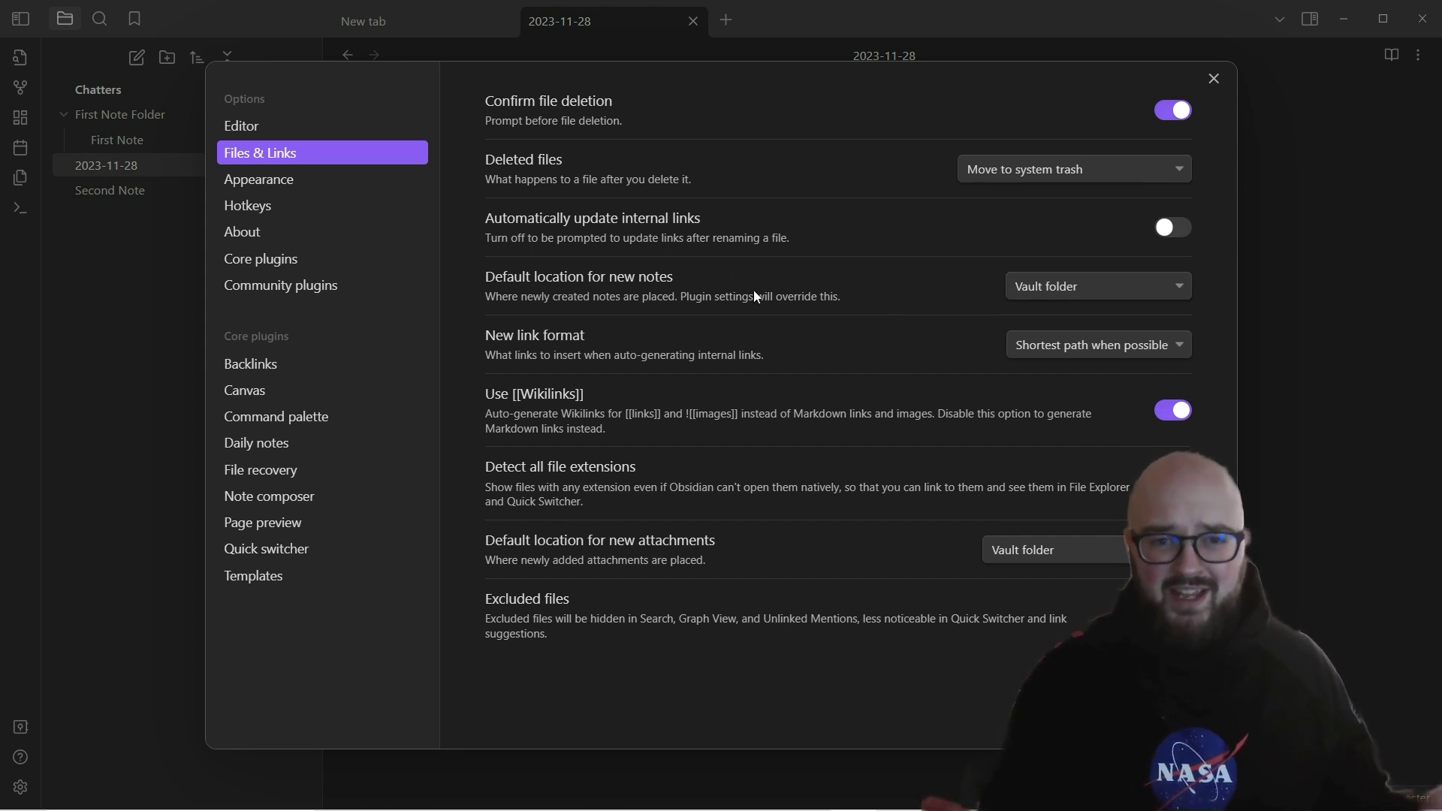
left_click(1135, 290)
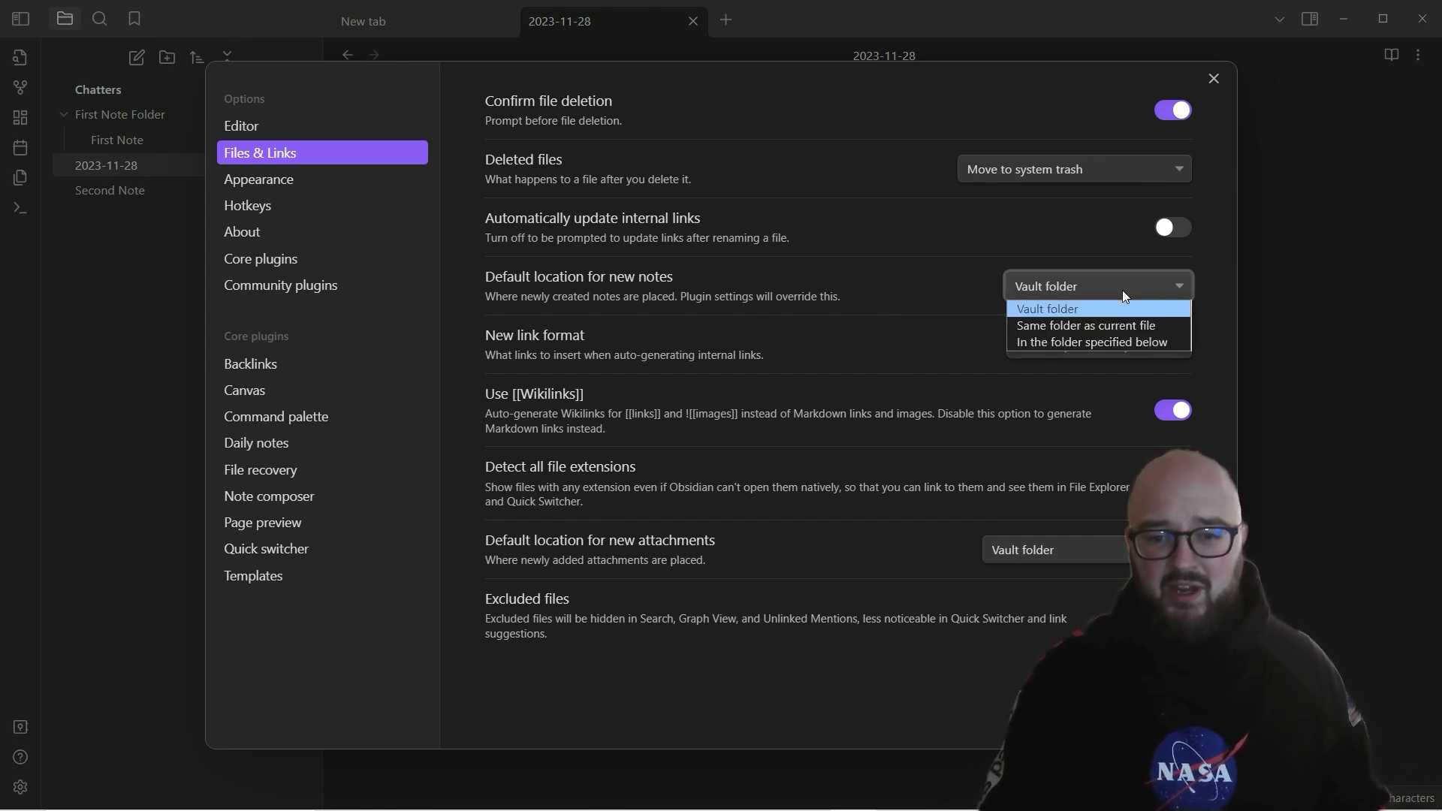
left_click(854, 290)
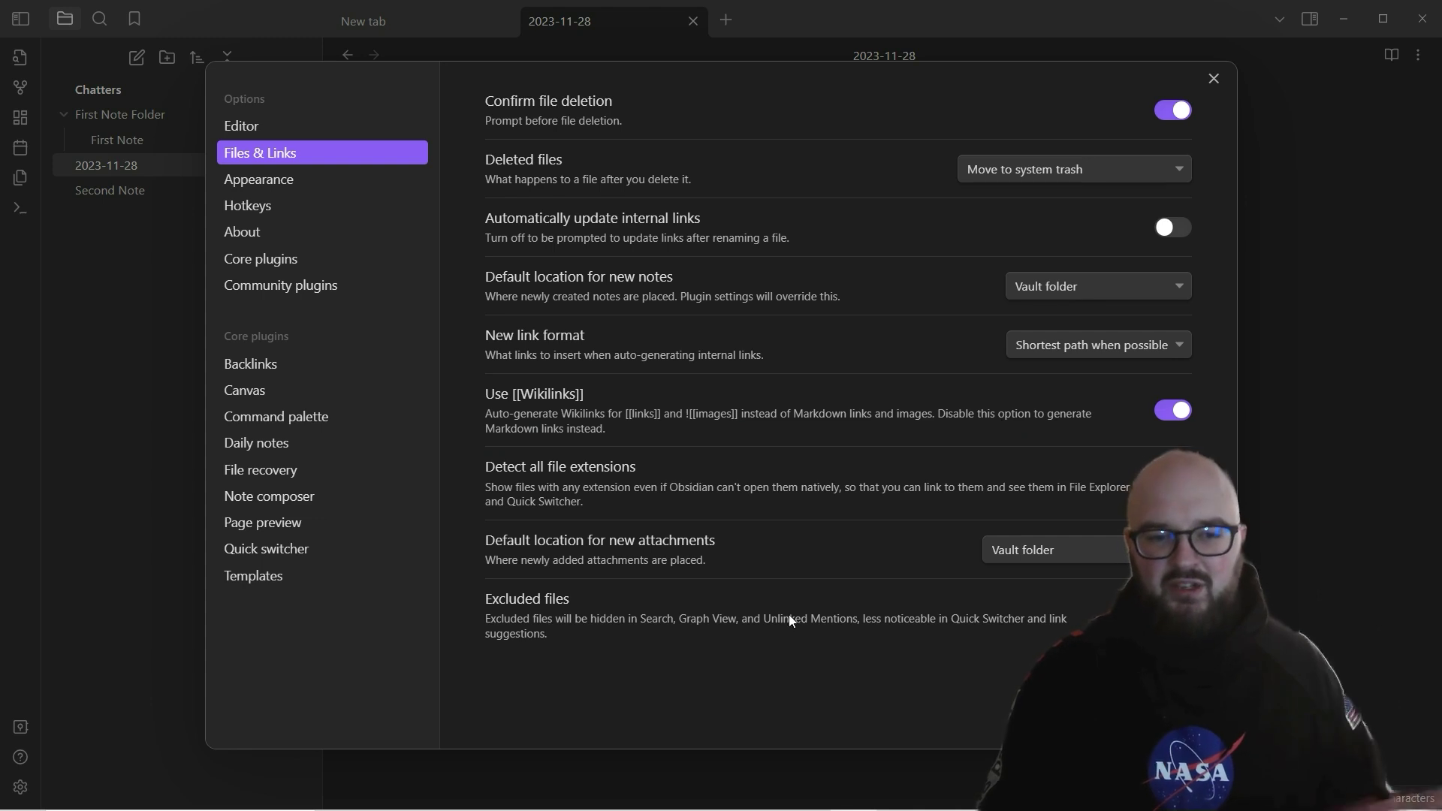
- Check Appearance options, keeping the Dark color scheme and purple accent color
left_click(296, 176)
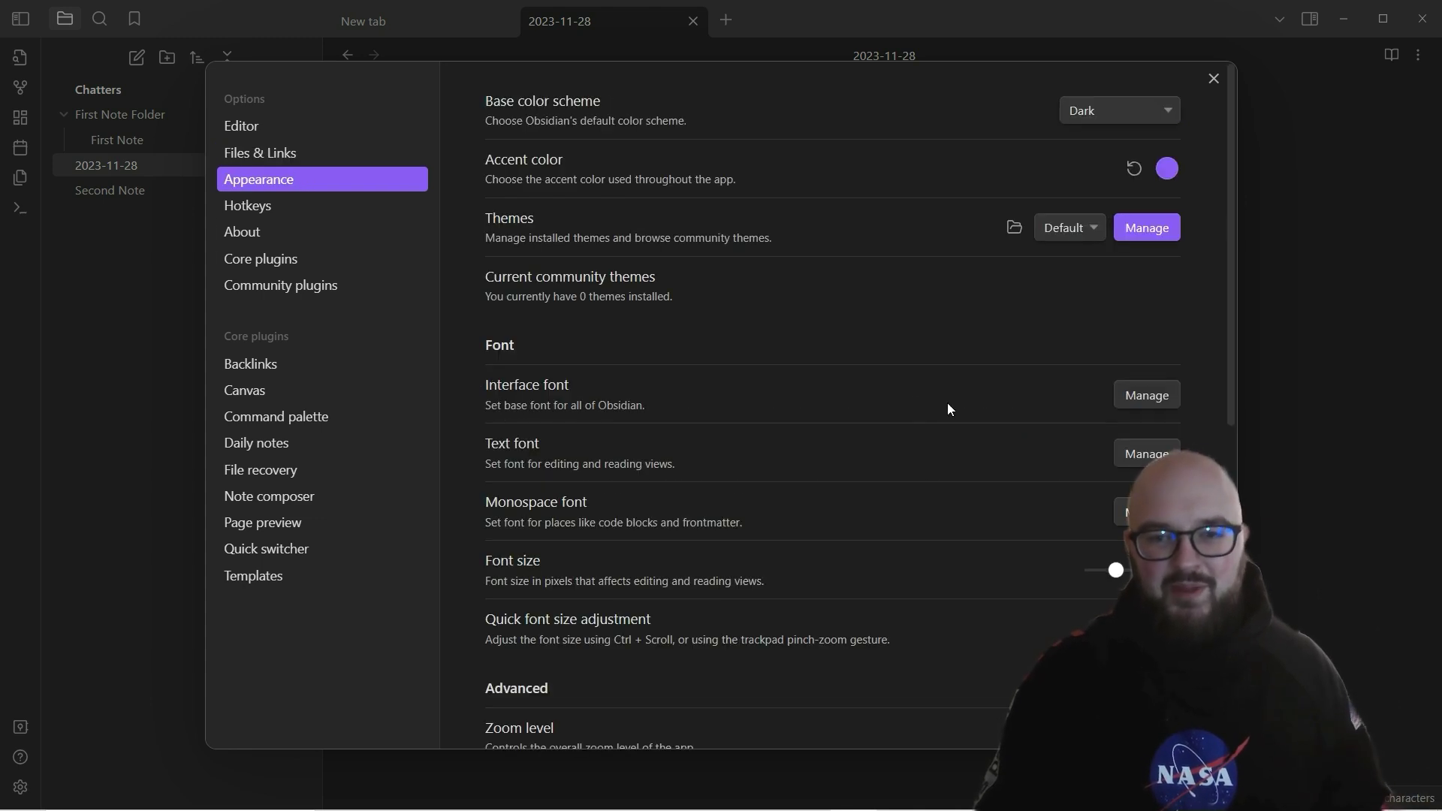
left_click(1138, 118)
left_click(1144, 133)
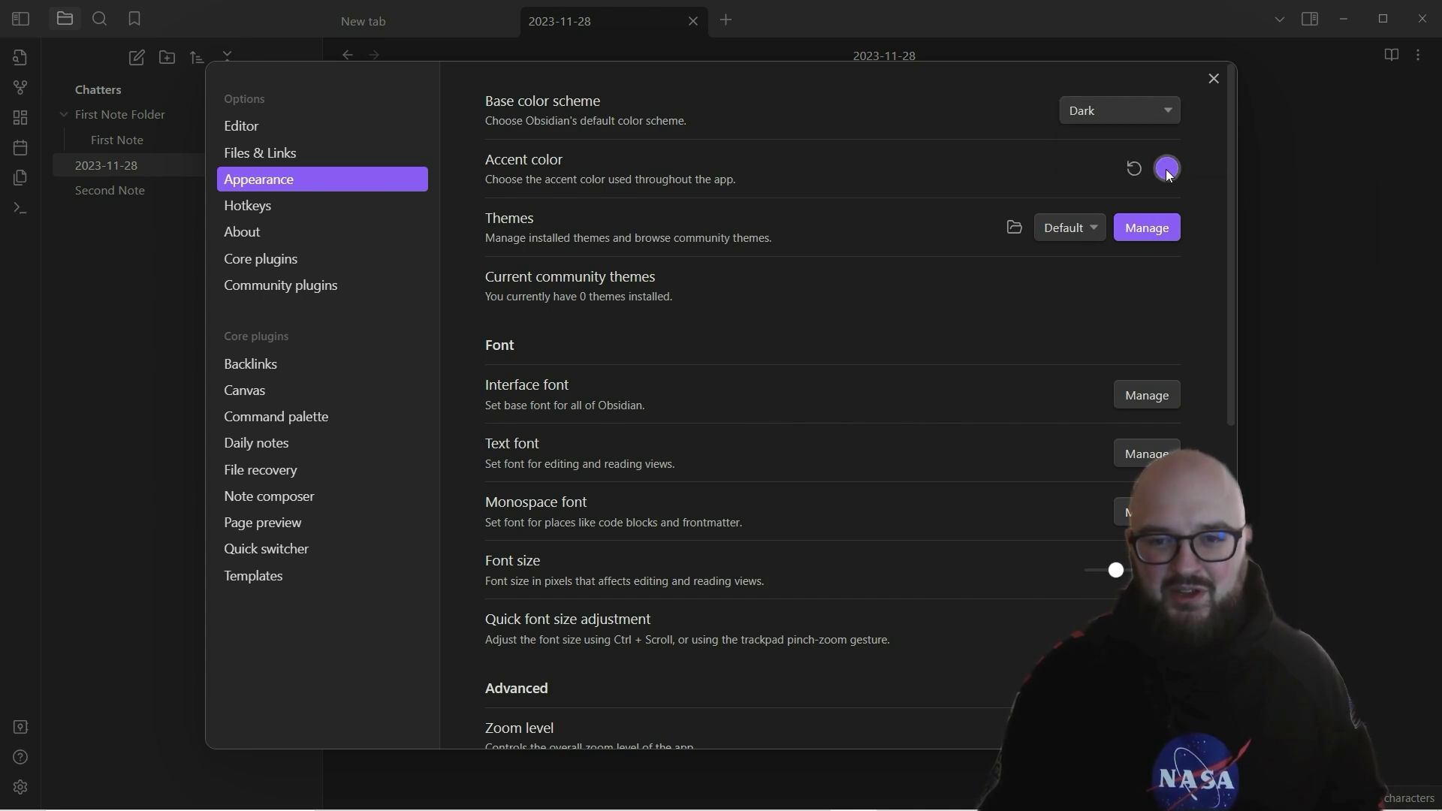
left_click(1166, 169)
left_click(873, 172)
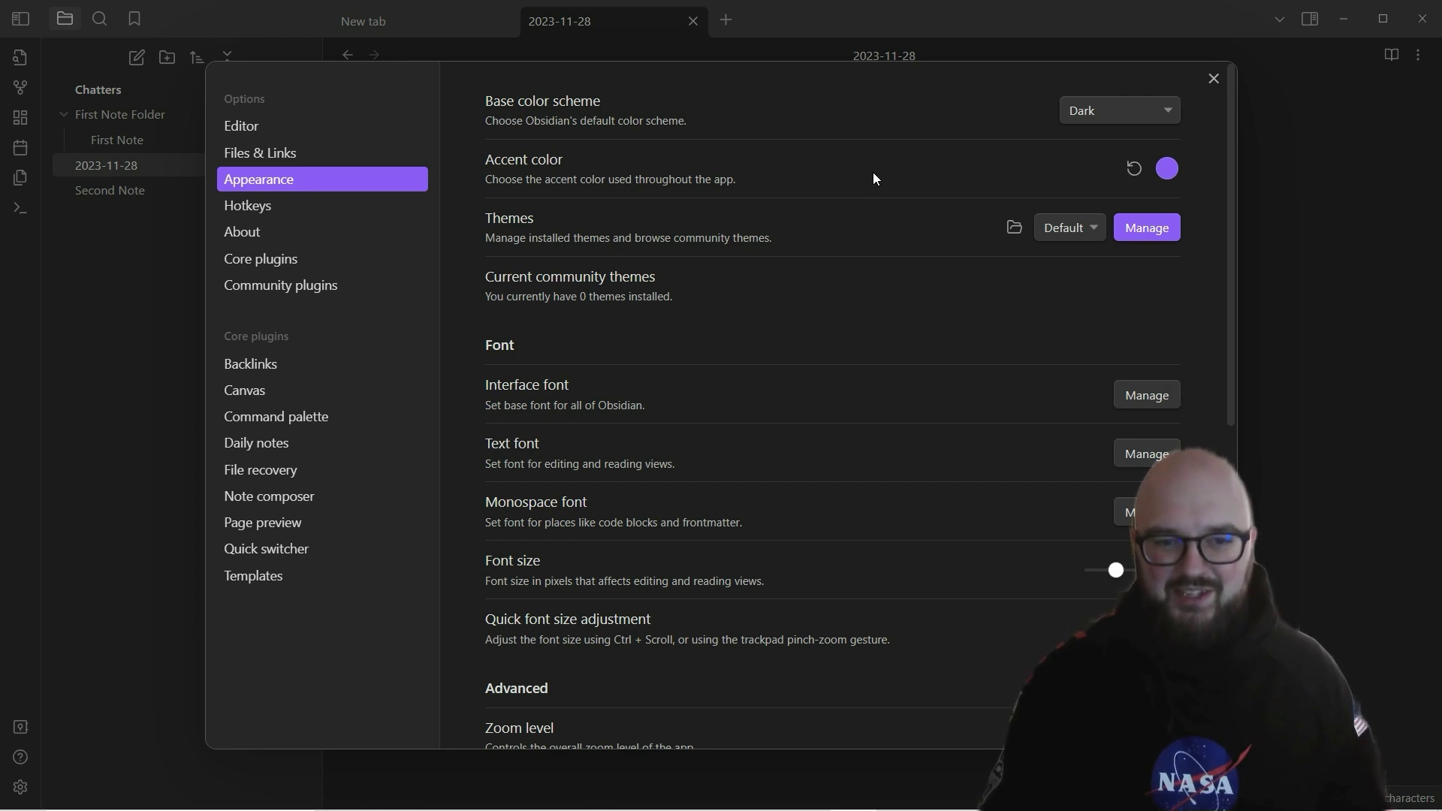
- Scroll down the Appearance page and switch to the Hotkeys list
scroll(879, 226, "down", 3)
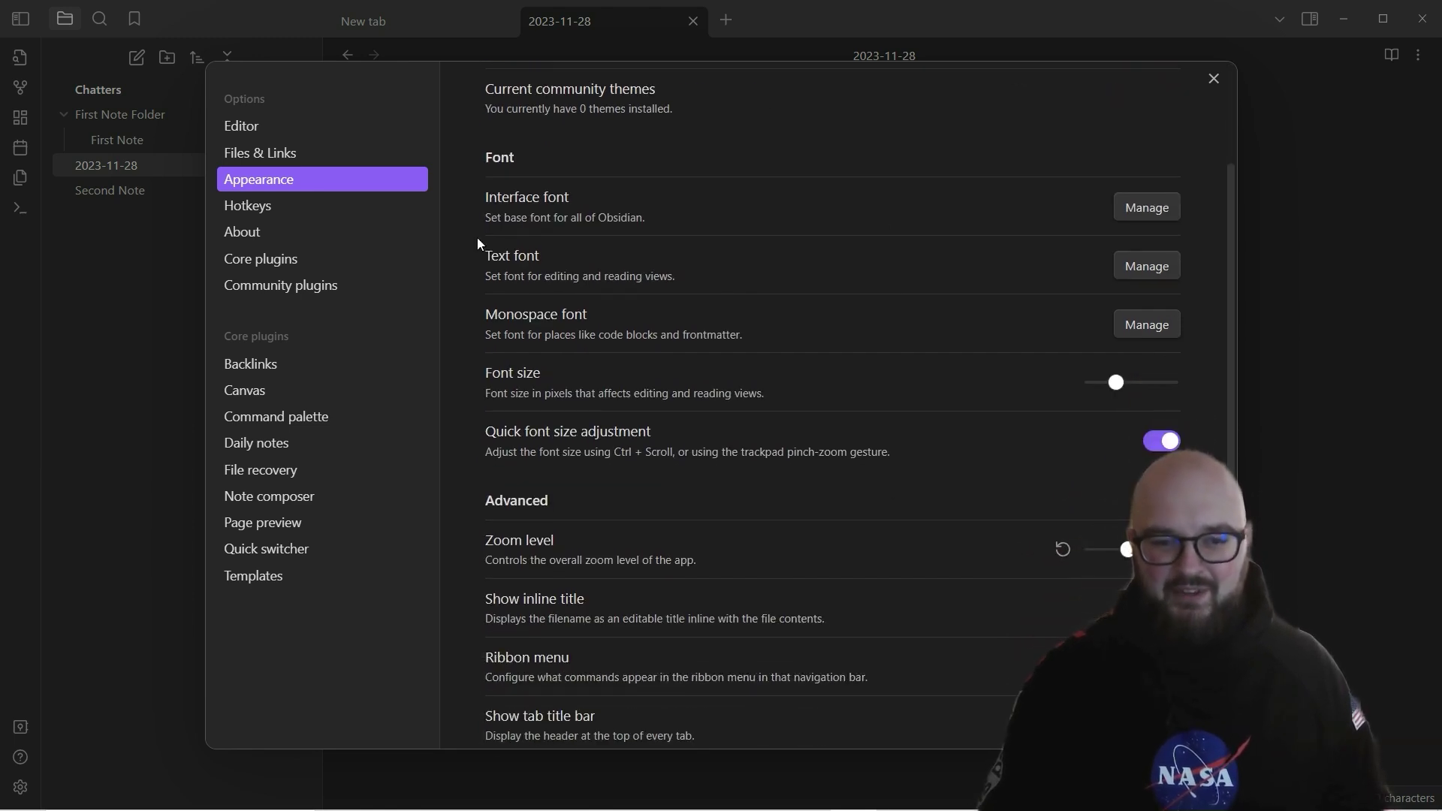
scroll(773, 559, "down", 6)
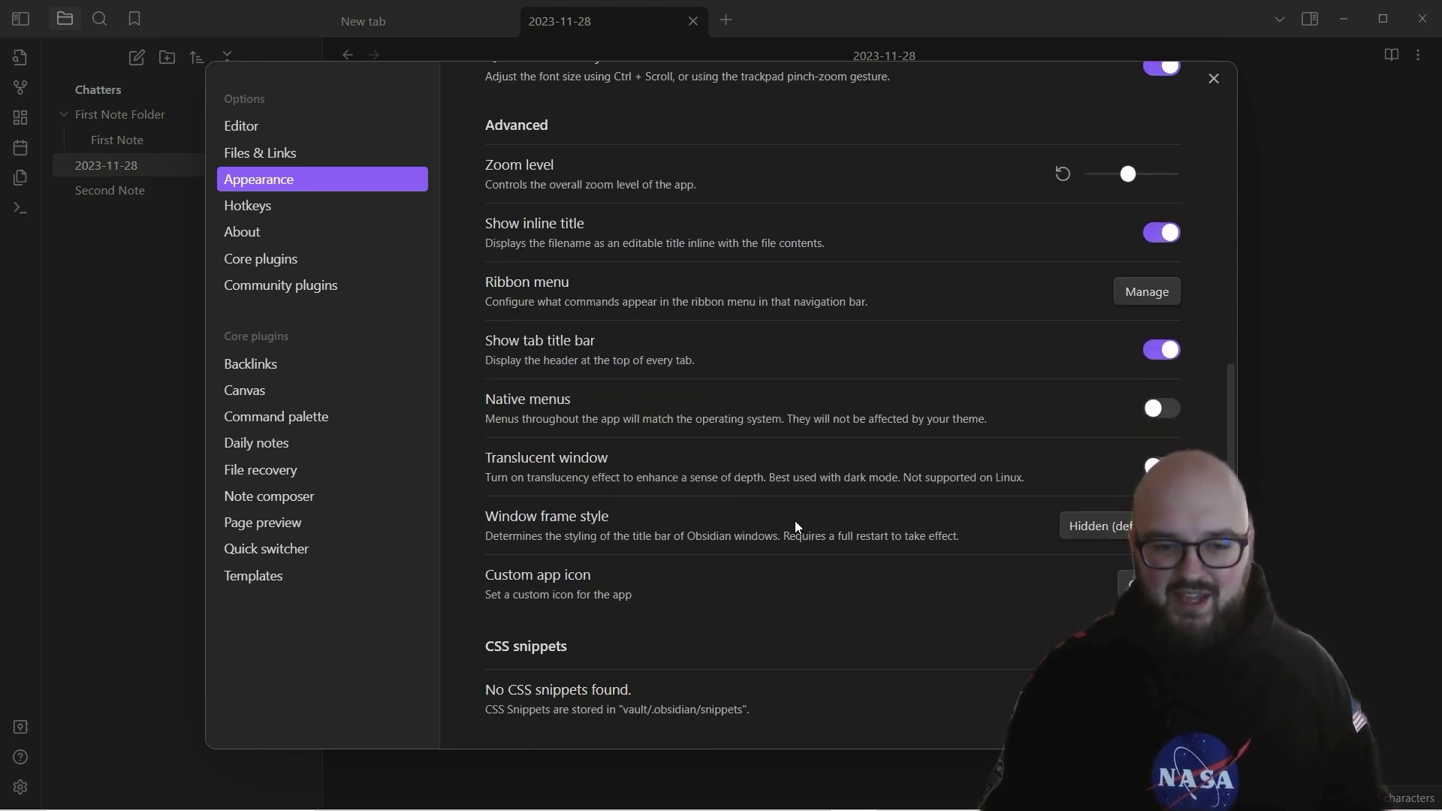
left_click(265, 205)
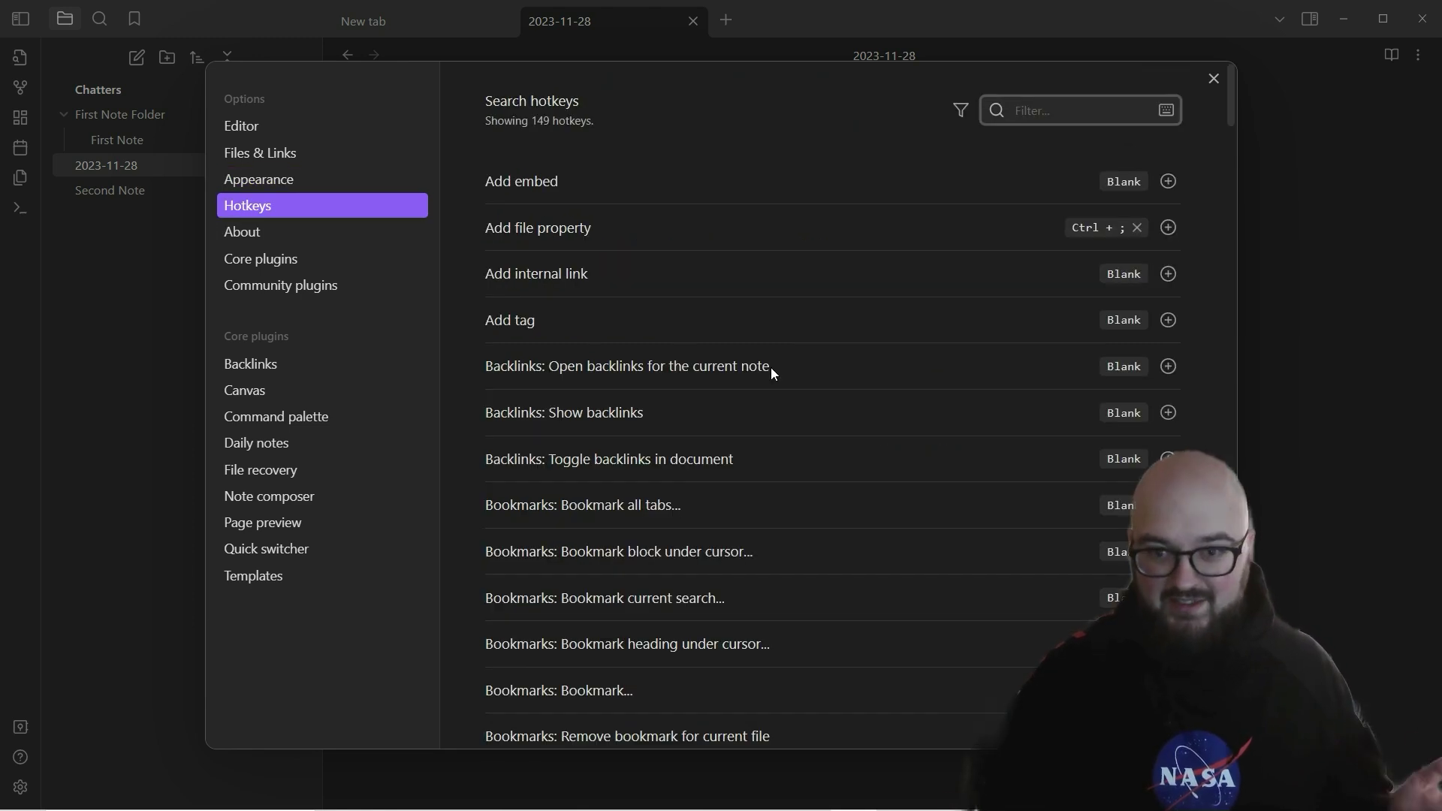
- Scroll through the 149 hotkeys, then begin recording a new shortcut for Add embed
scroll(928, 268, "down", 20)
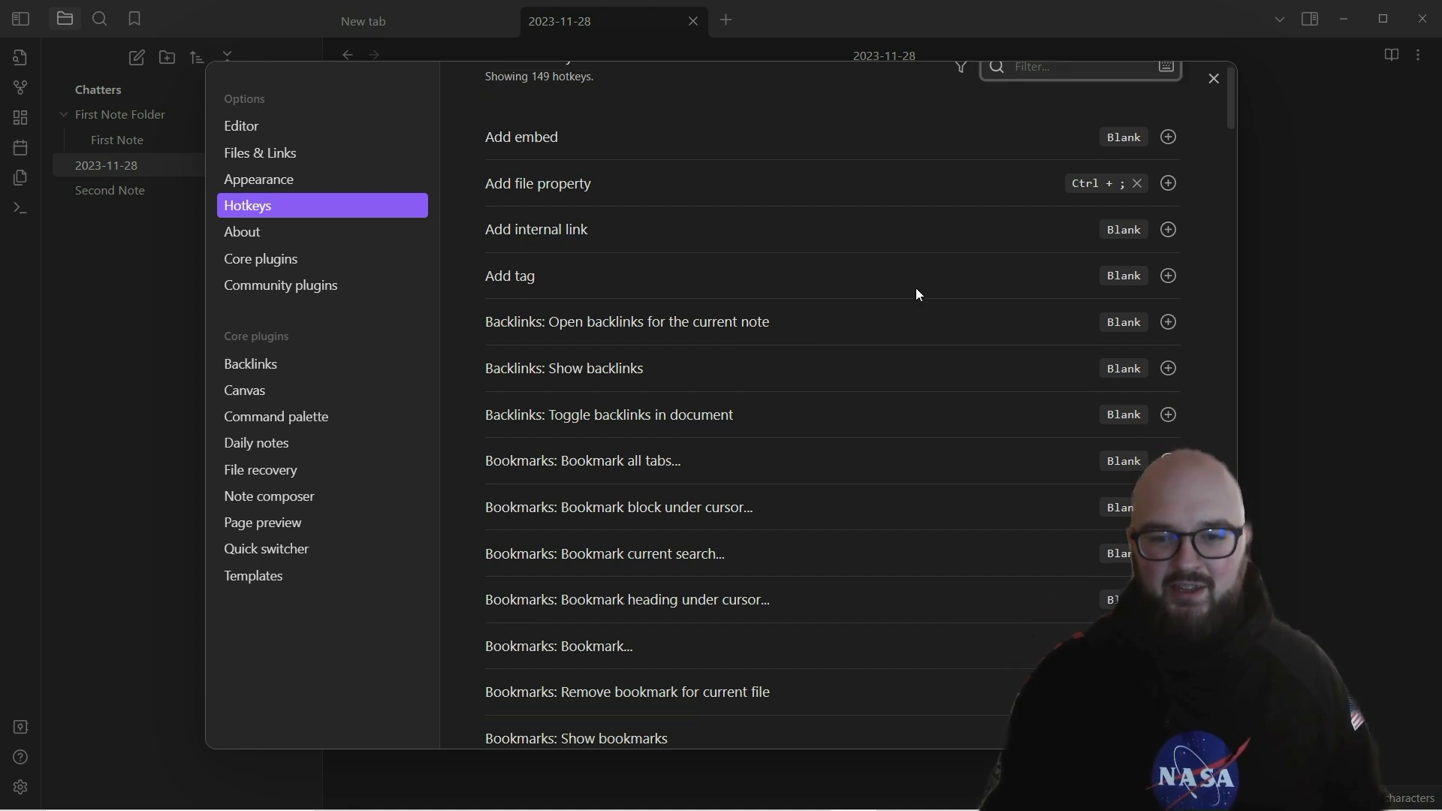
scroll(889, 378, "down", 20)
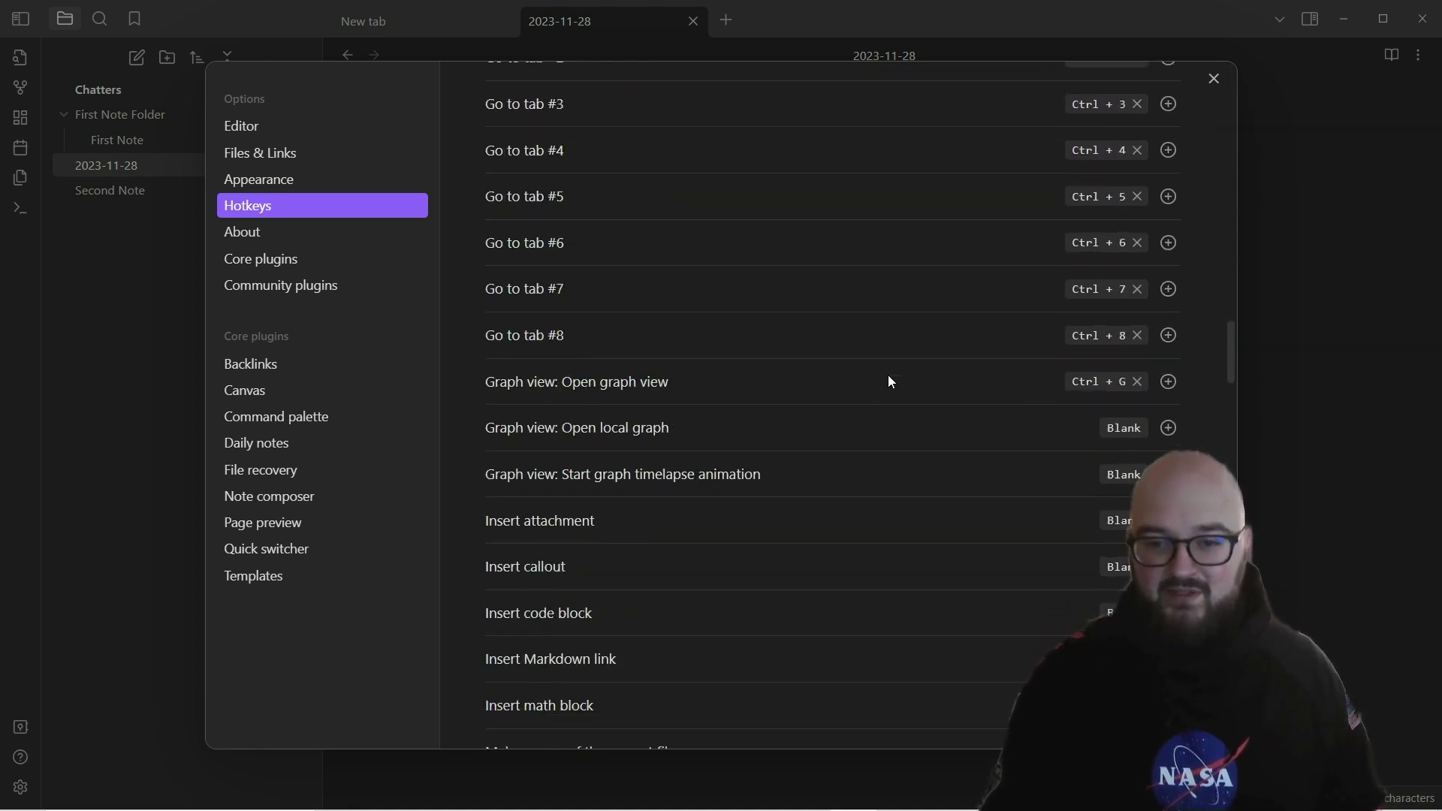
scroll(879, 375, "down", 10)
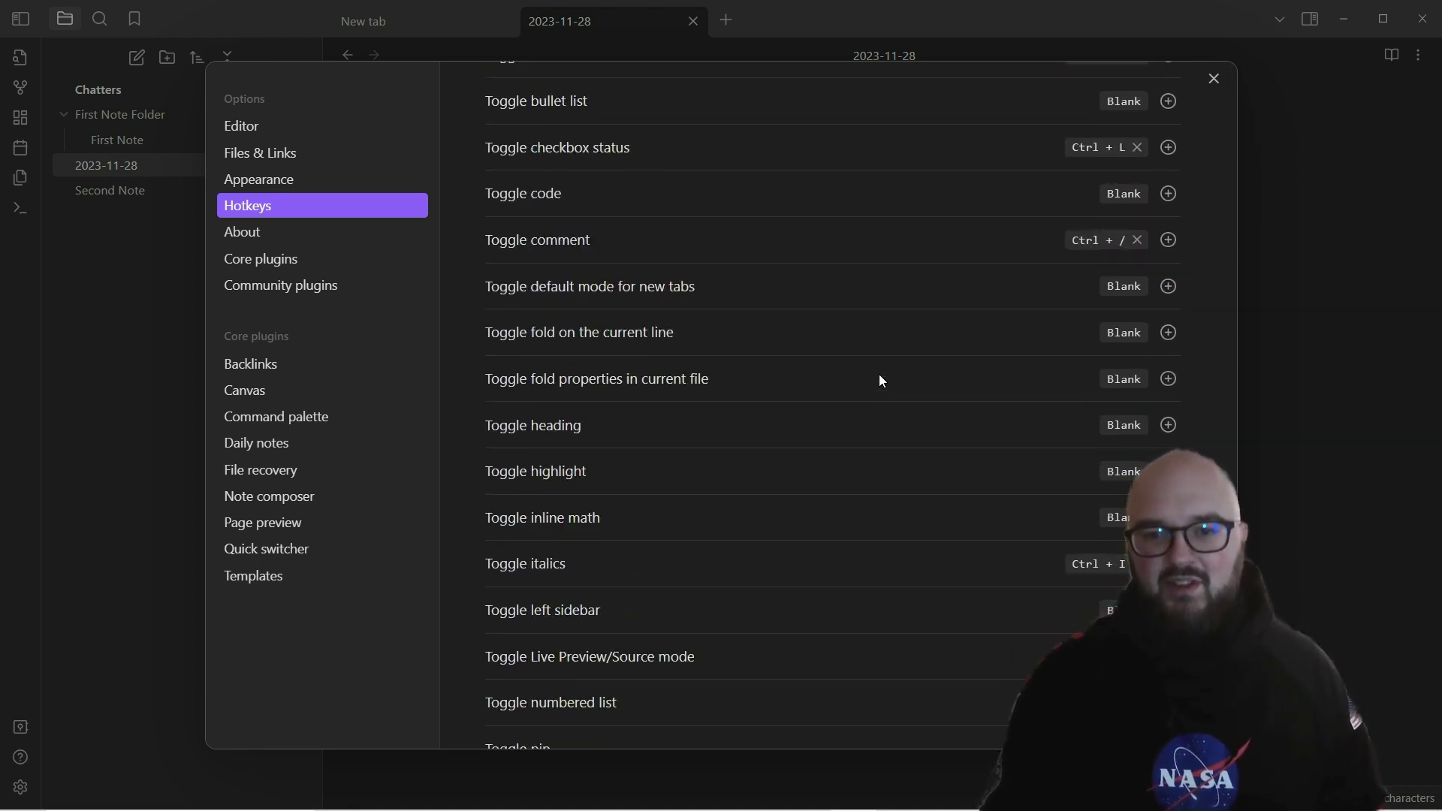
scroll(875, 374, "up", 15)
scroll(871, 376, "up", 20)
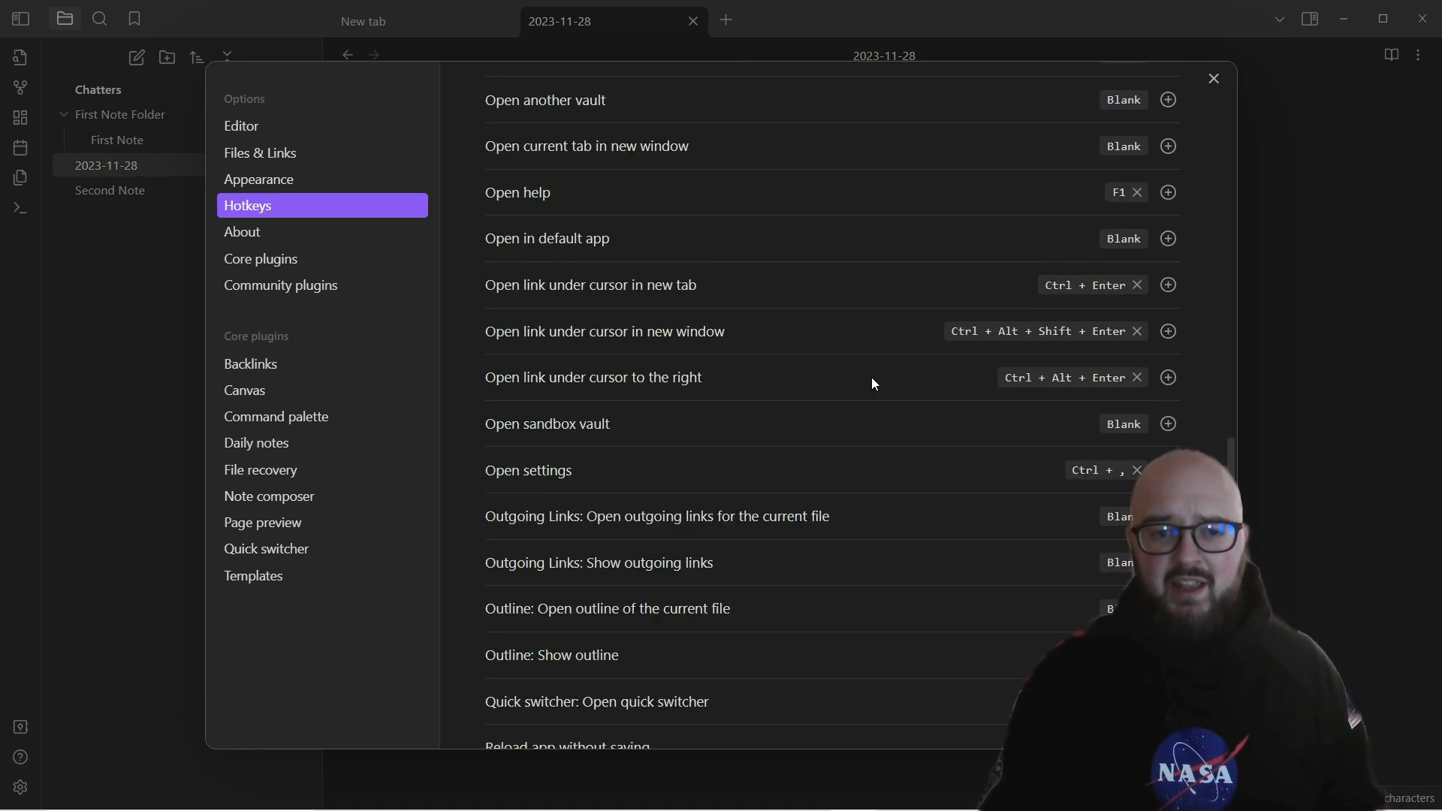
scroll(868, 372, "up", 15)
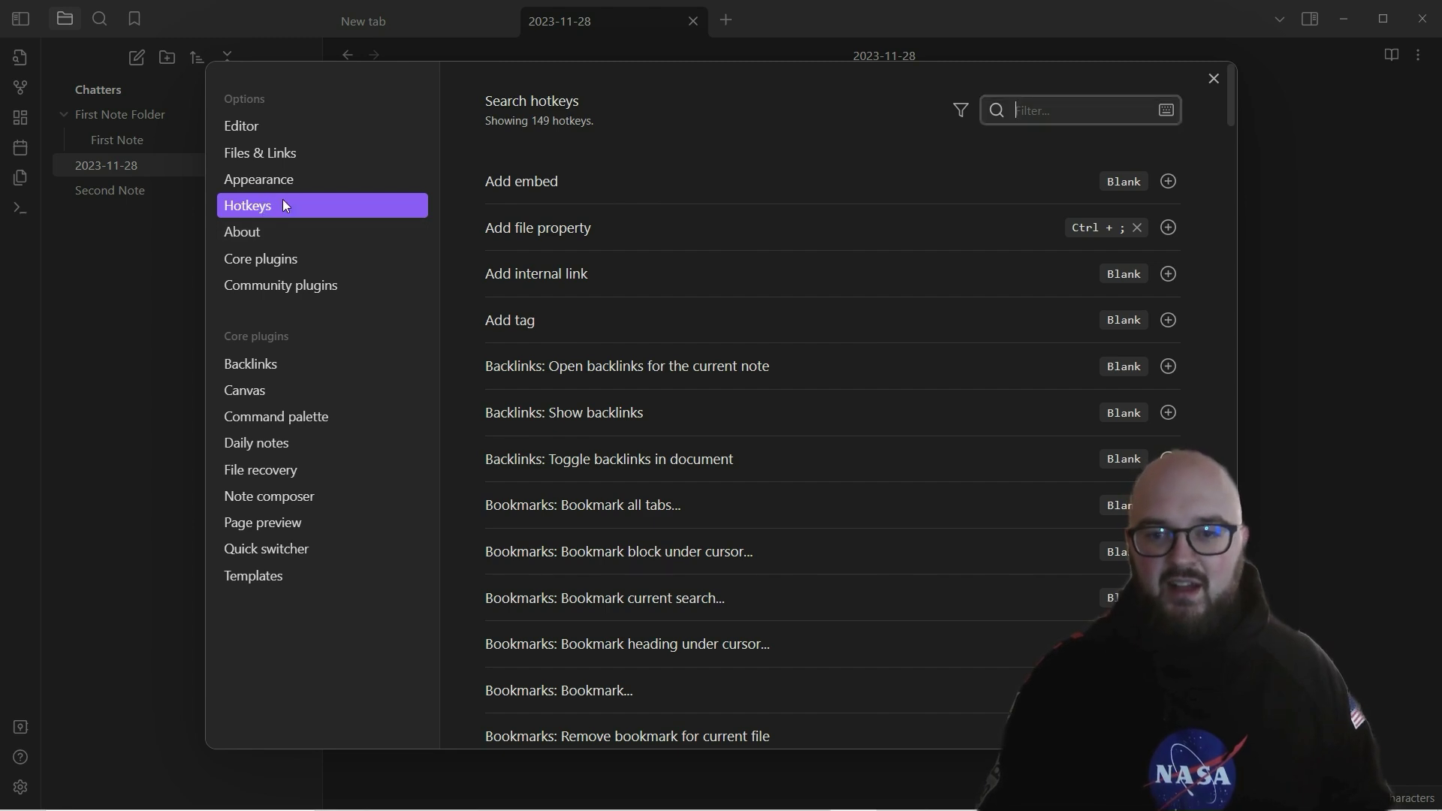
left_click(1169, 182)
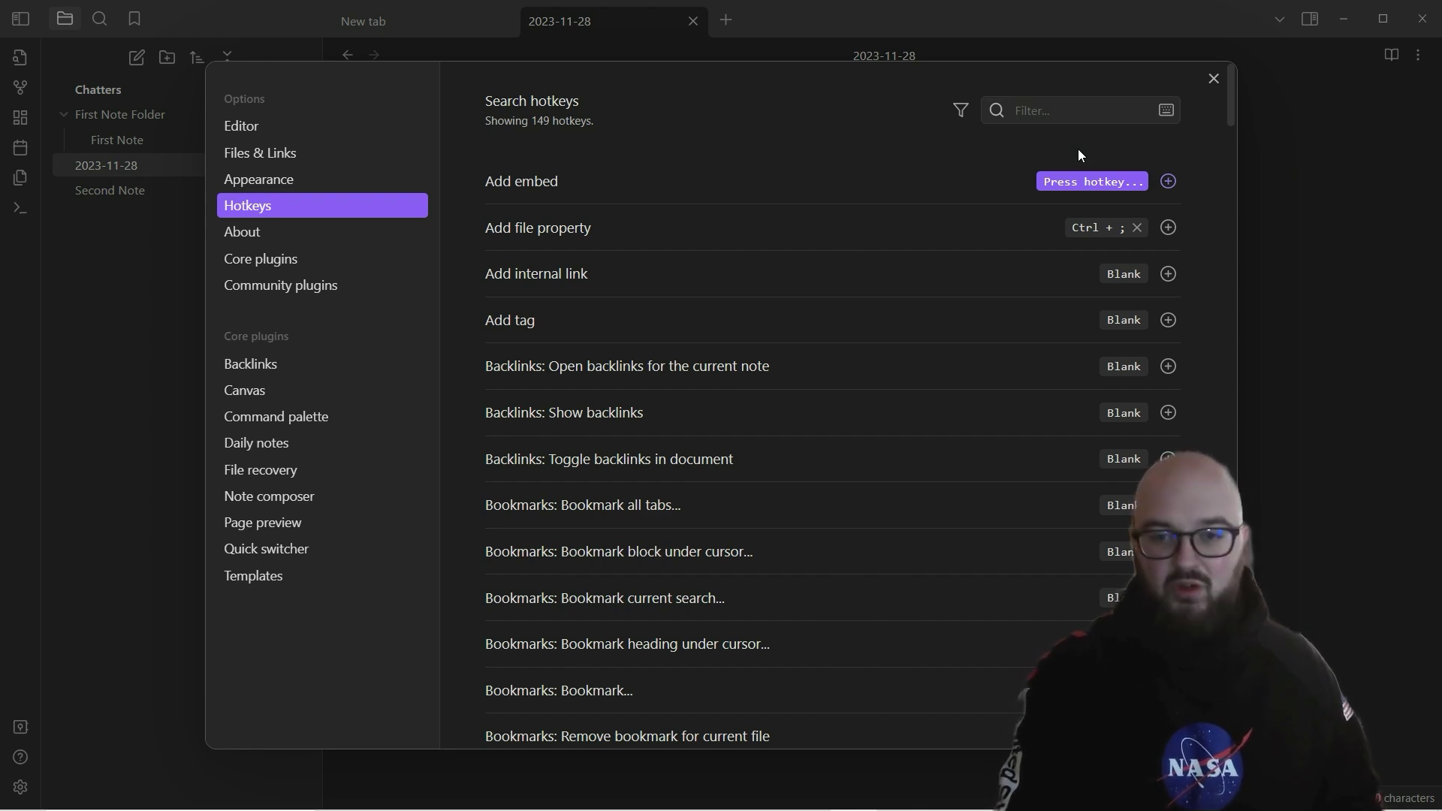
key("ctrl+backslash")
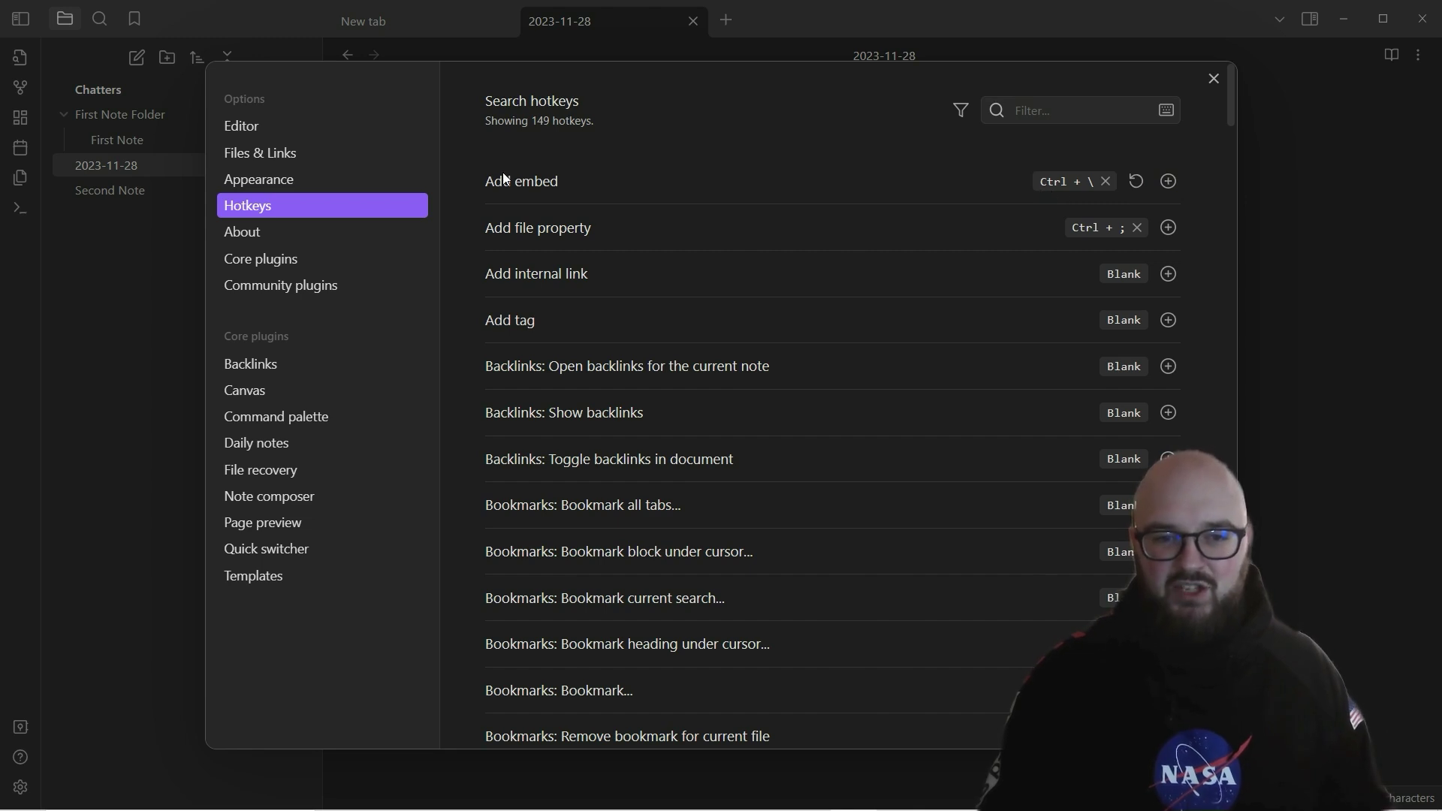
left_click(1138, 181)
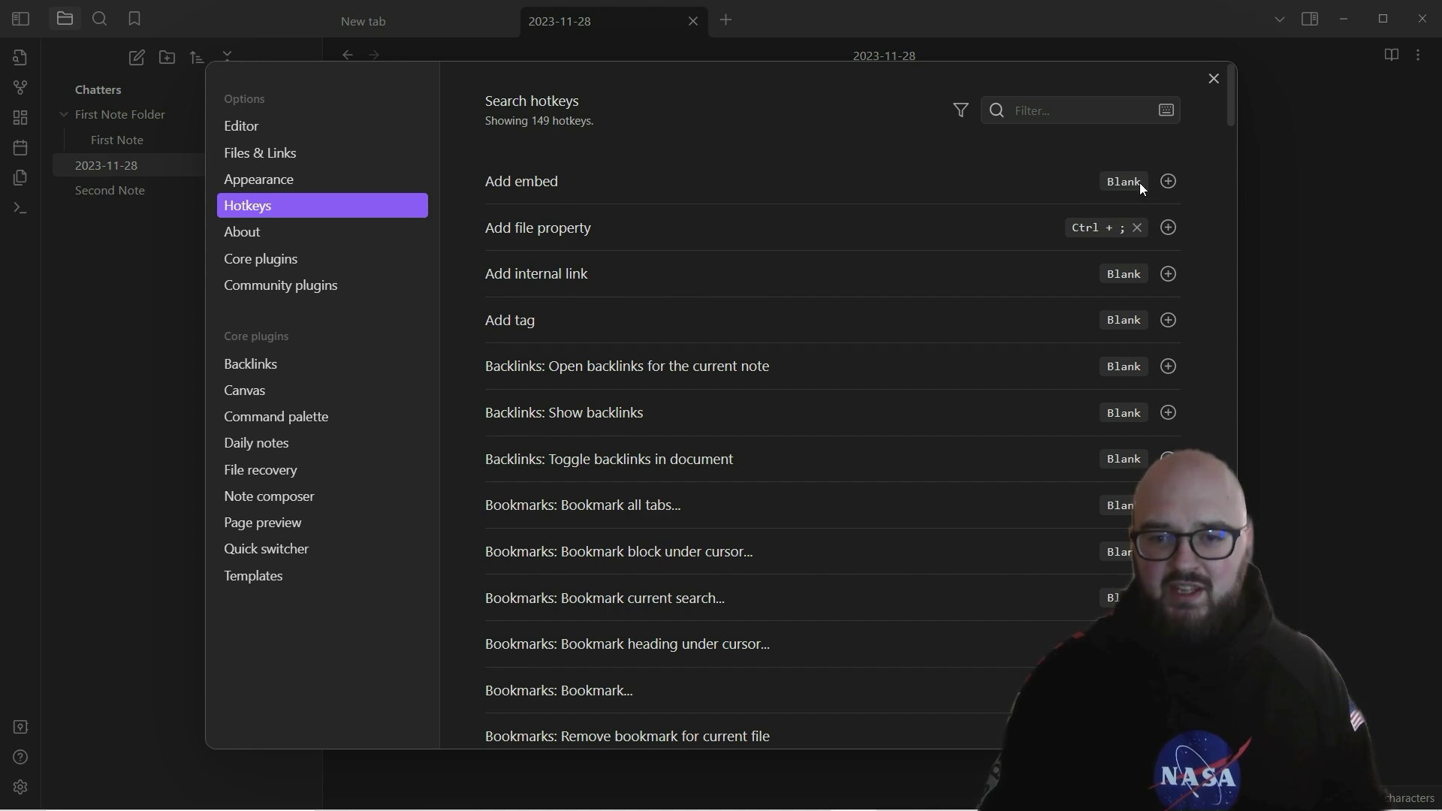
left_click(964, 111)
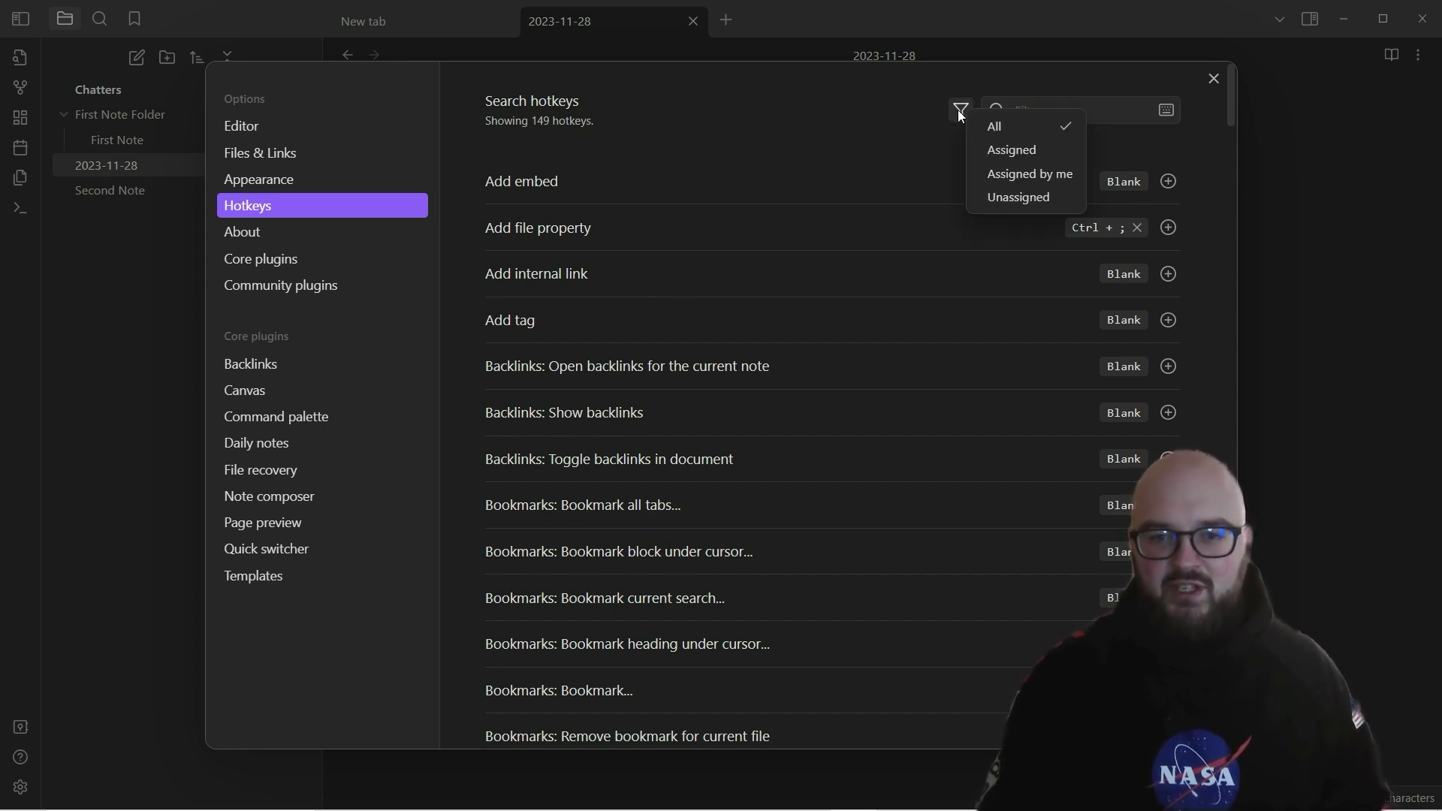
- Show all hotkeys and bind Add embed to Ctrl+\
left_click(1023, 174)
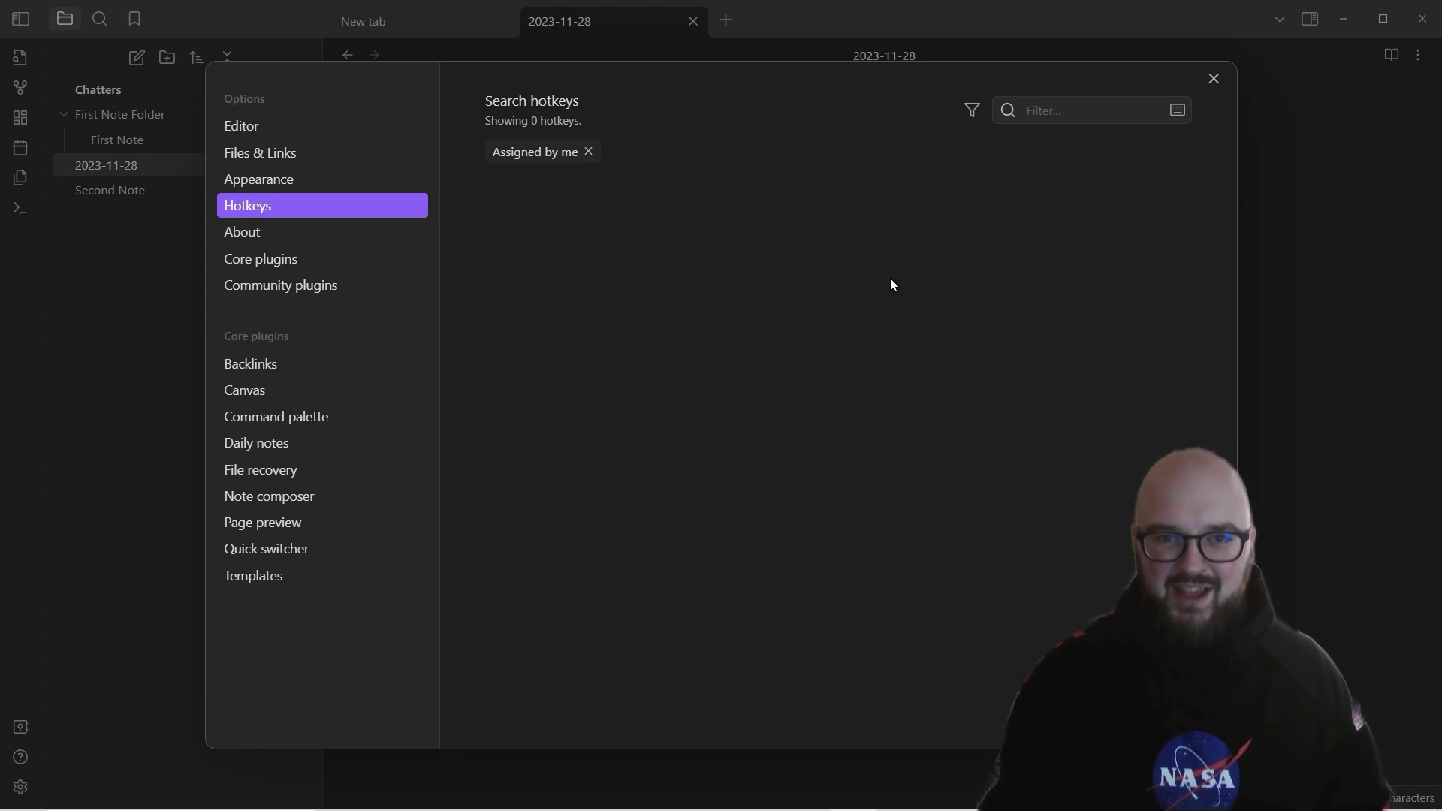
left_click(970, 113)
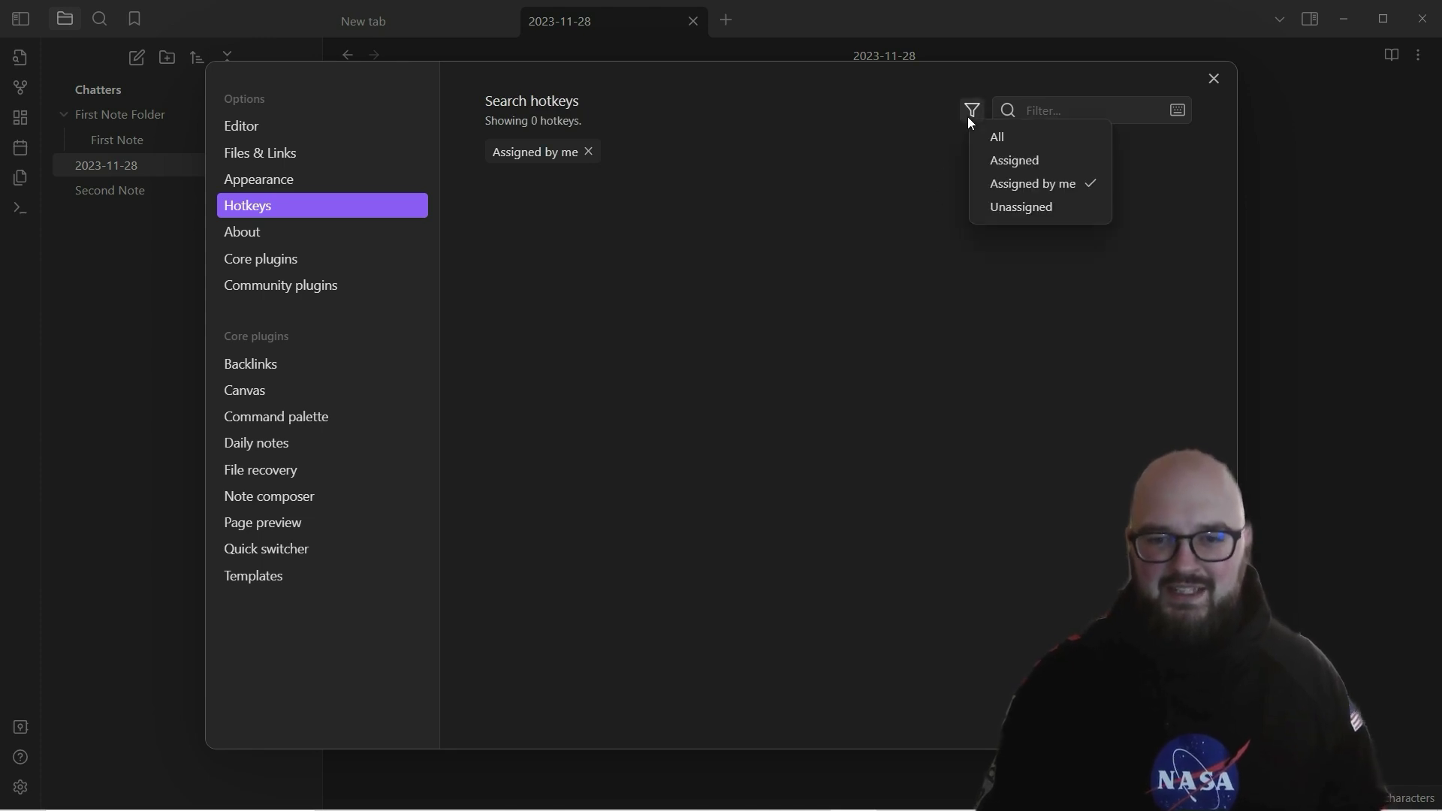
left_click(1025, 138)
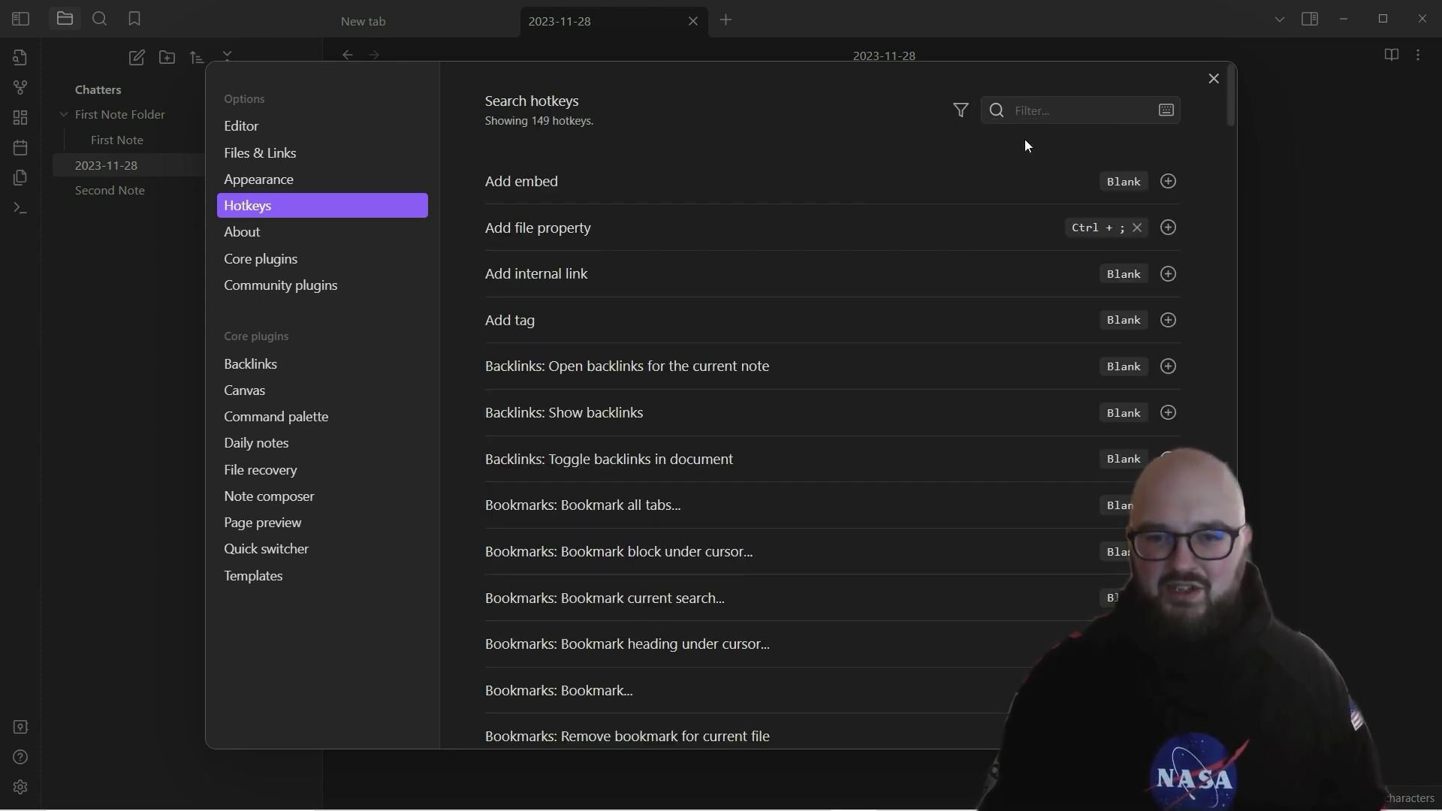
left_click(1167, 182)
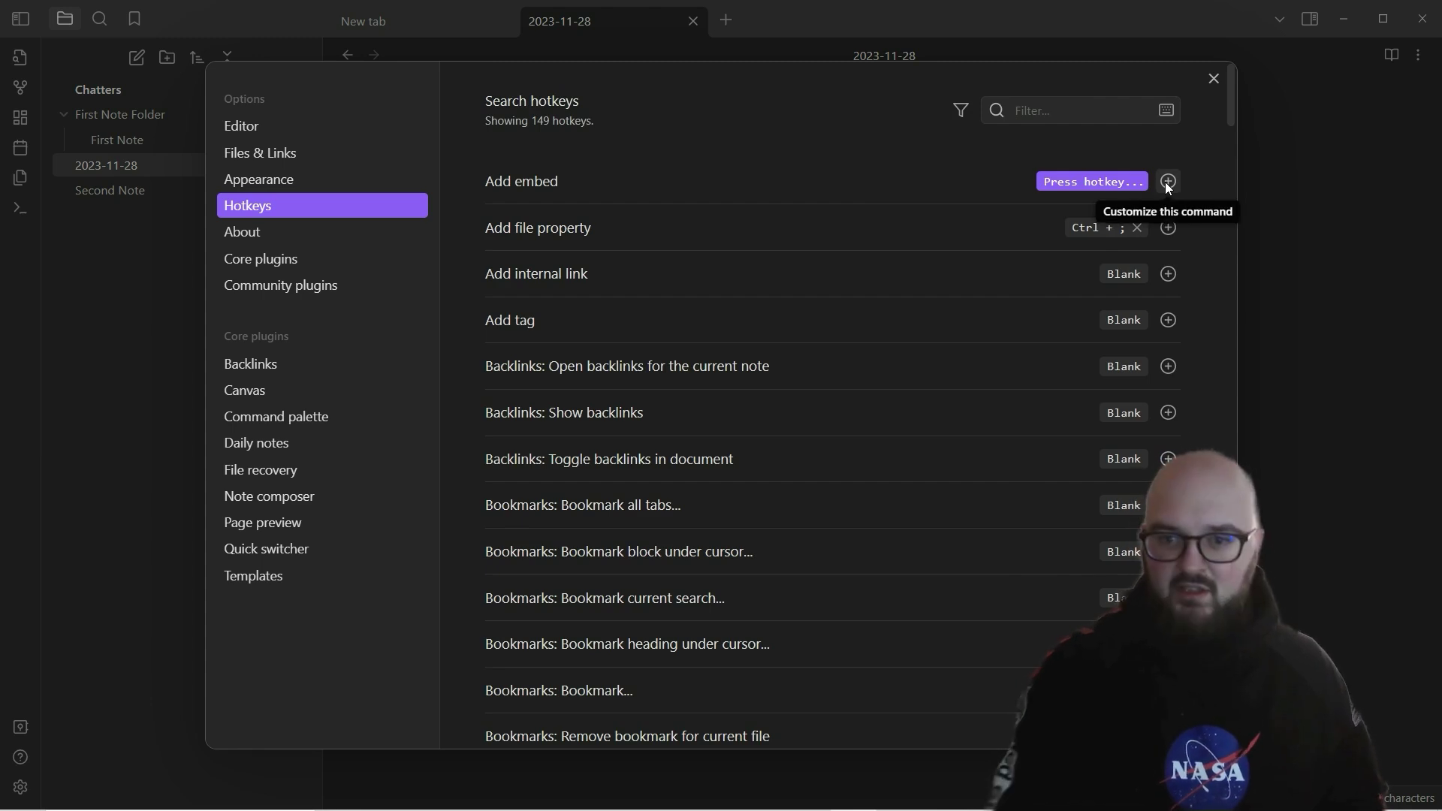
key("ctrl+backslash")
- Filter the hotkey list to Assigned by me, then go to Core plugins
left_click(962, 111)
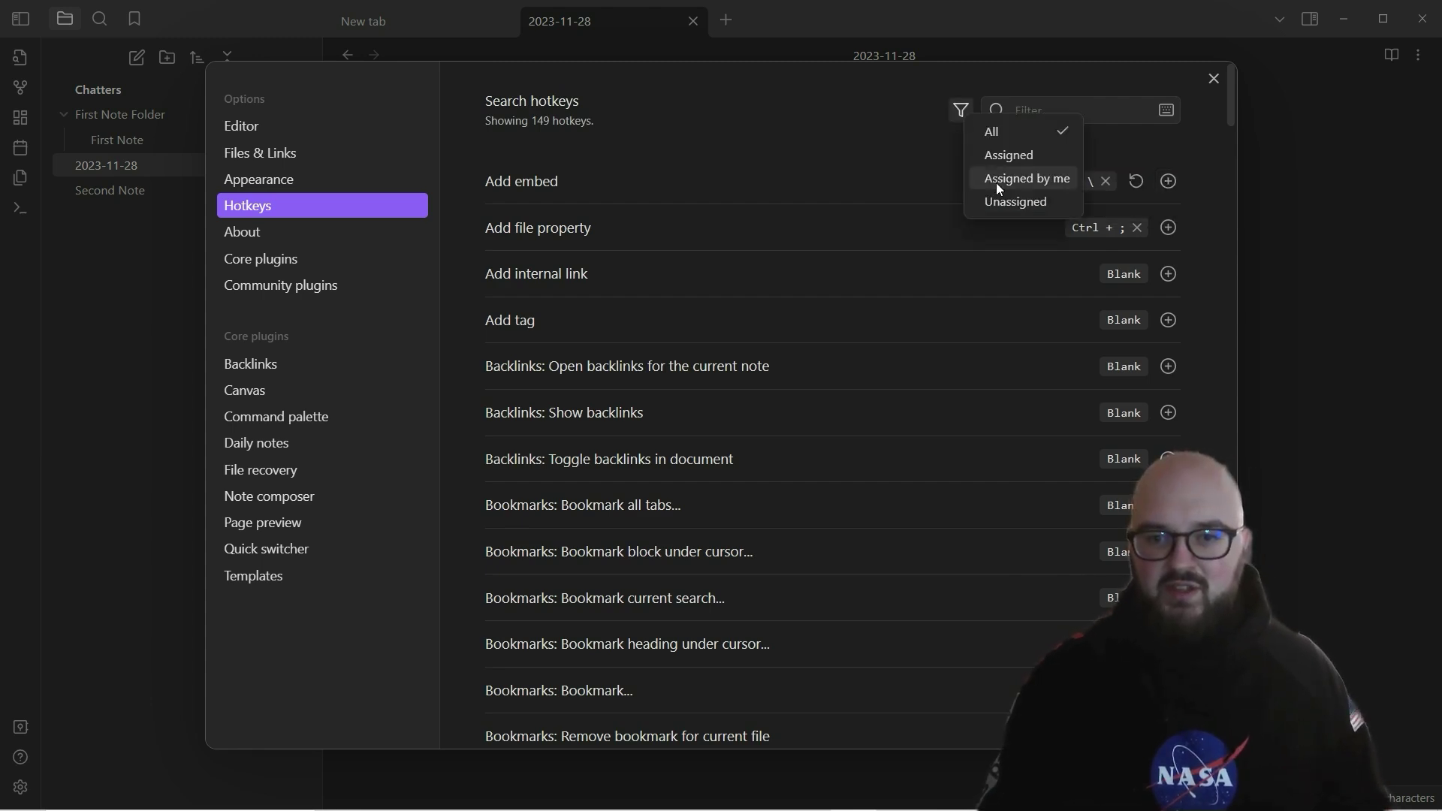
left_click(996, 183)
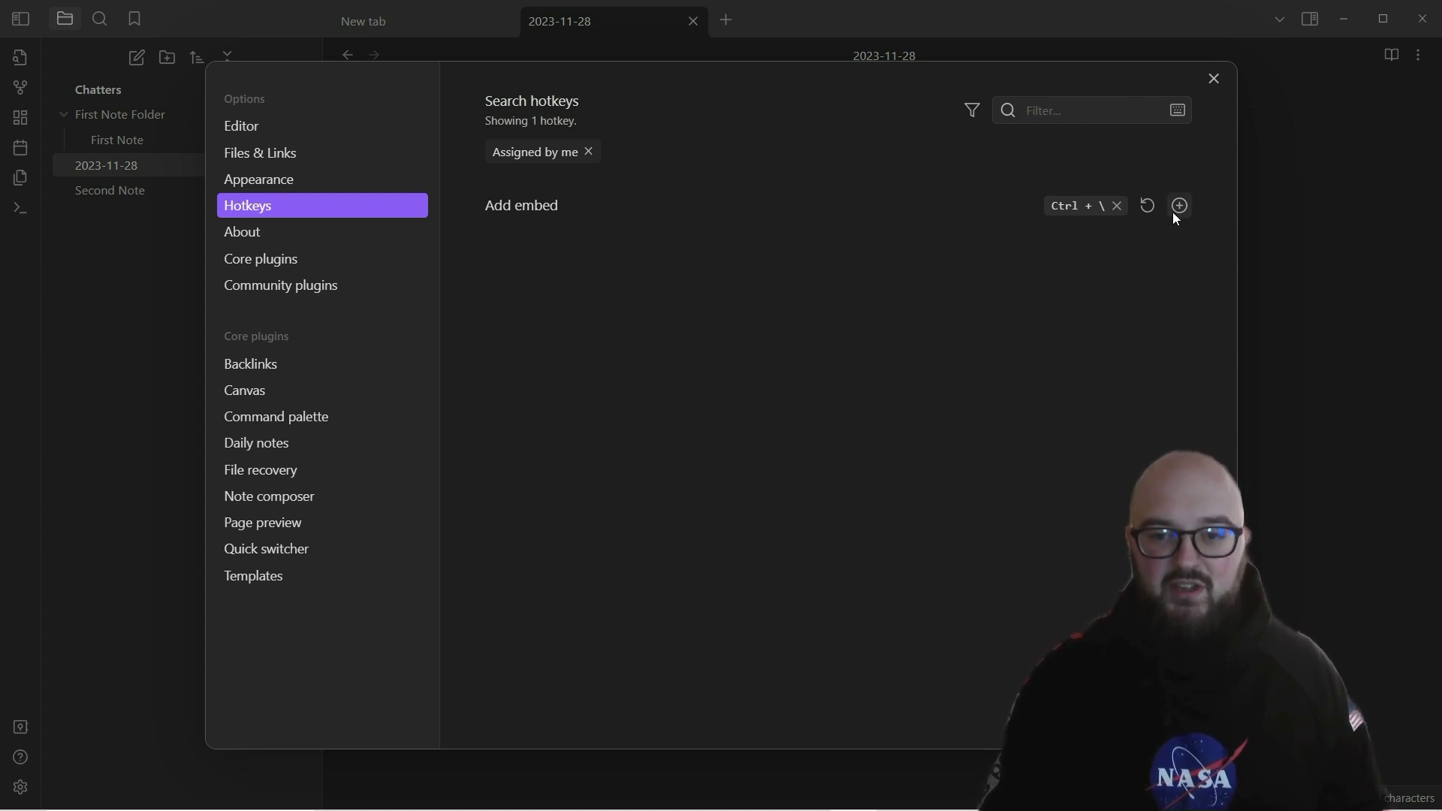
left_click(286, 259)
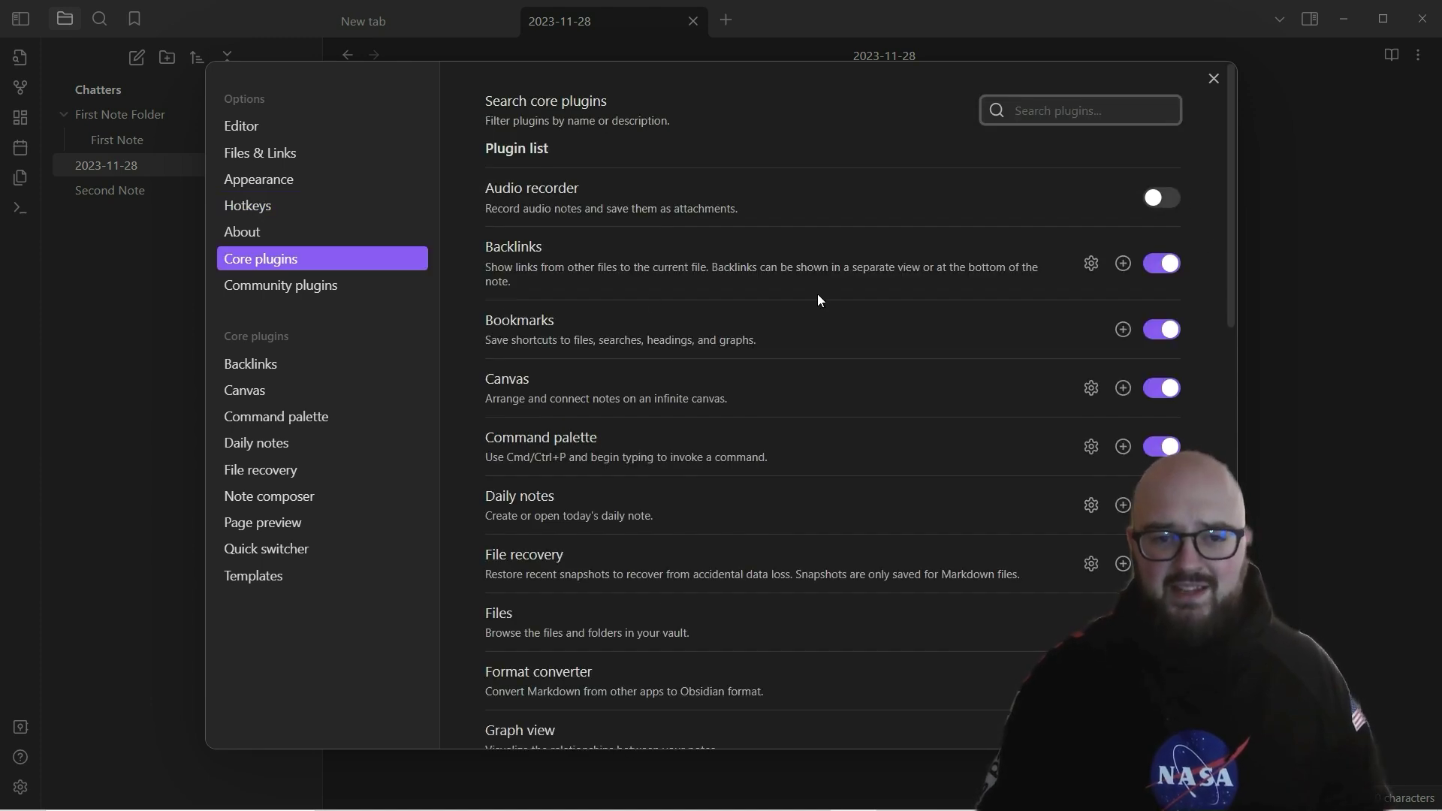
- Scroll through the Core plugins list, then view Community plugins in Restricted Mode
scroll(846, 347, "down", 5)
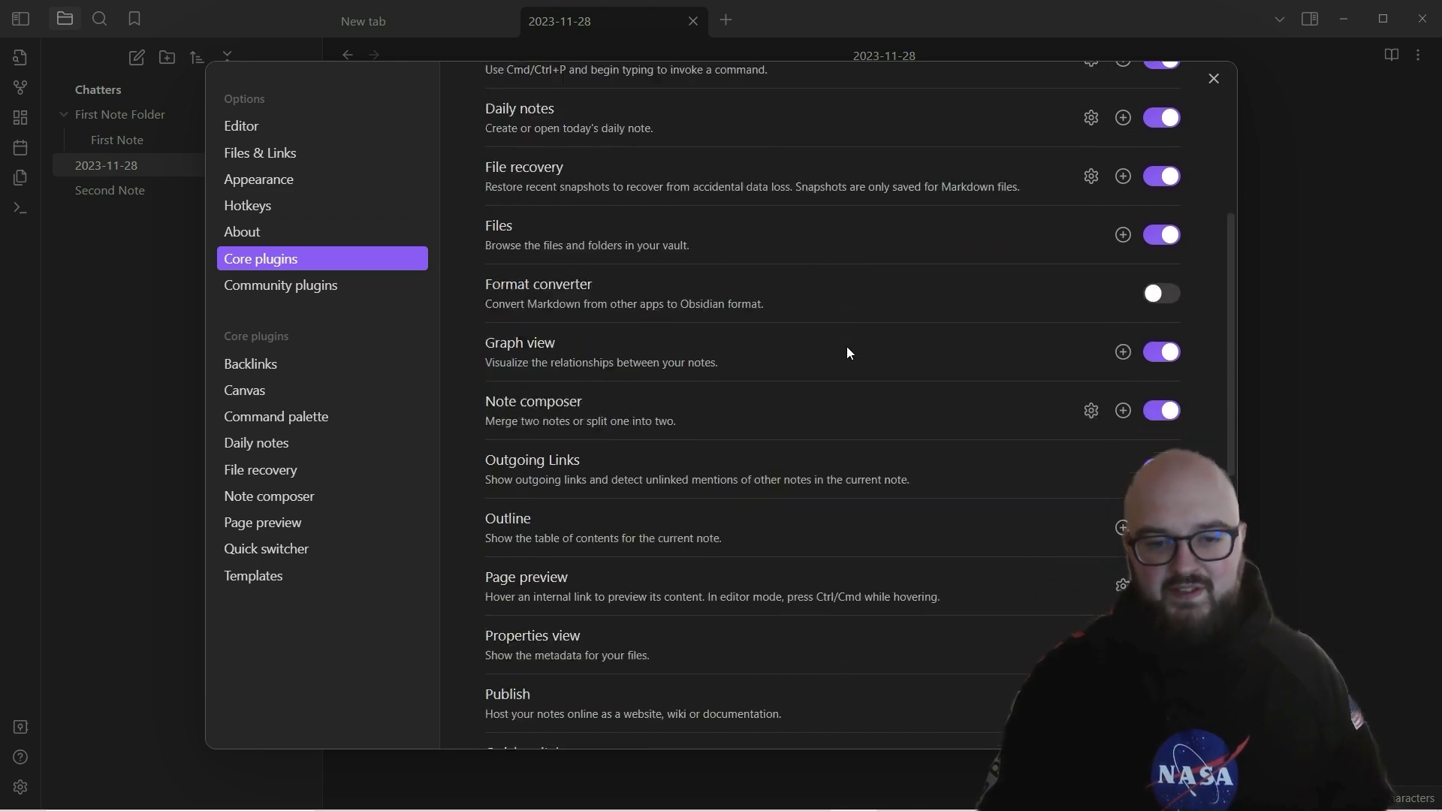
scroll(847, 350, "down", 4)
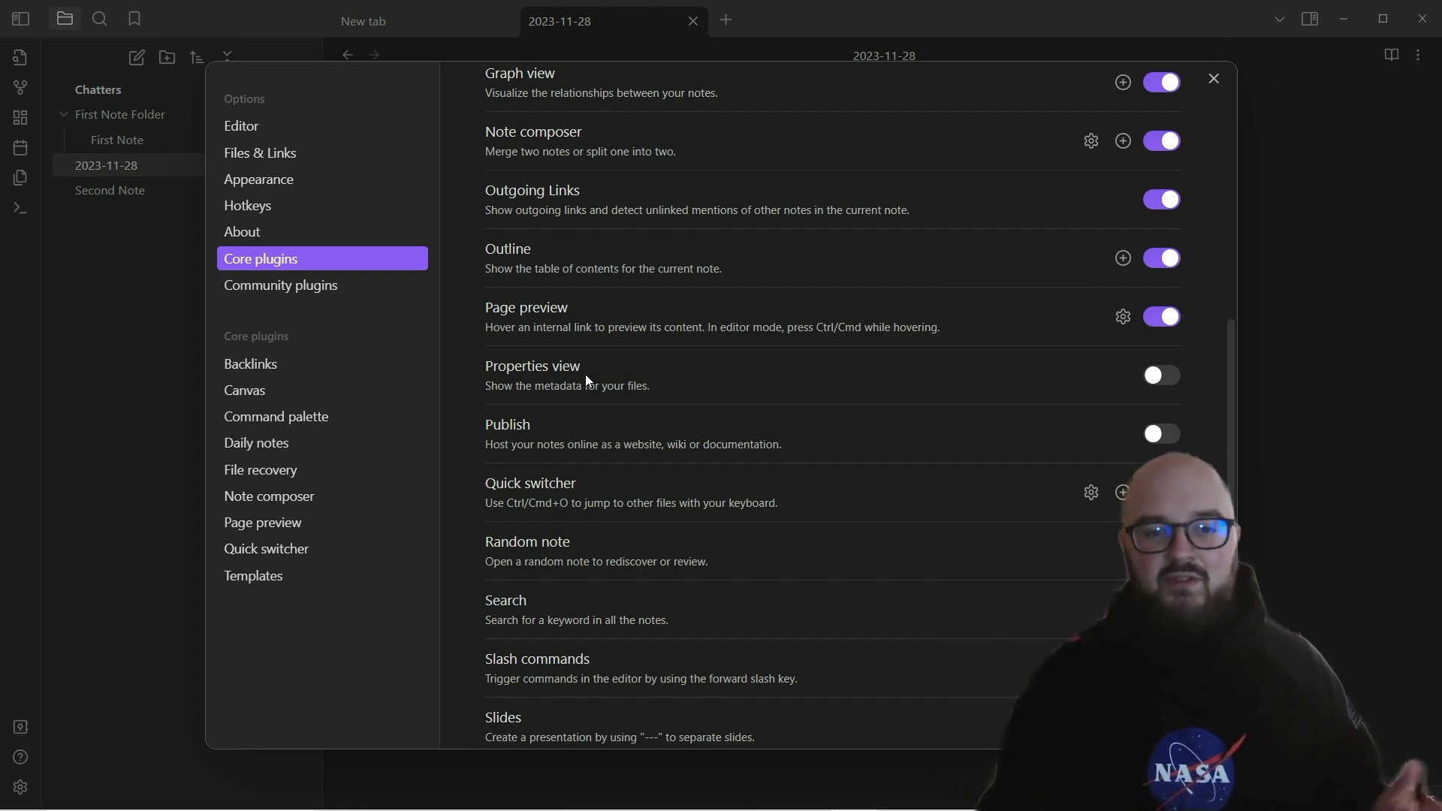
scroll(657, 392, "down", 5)
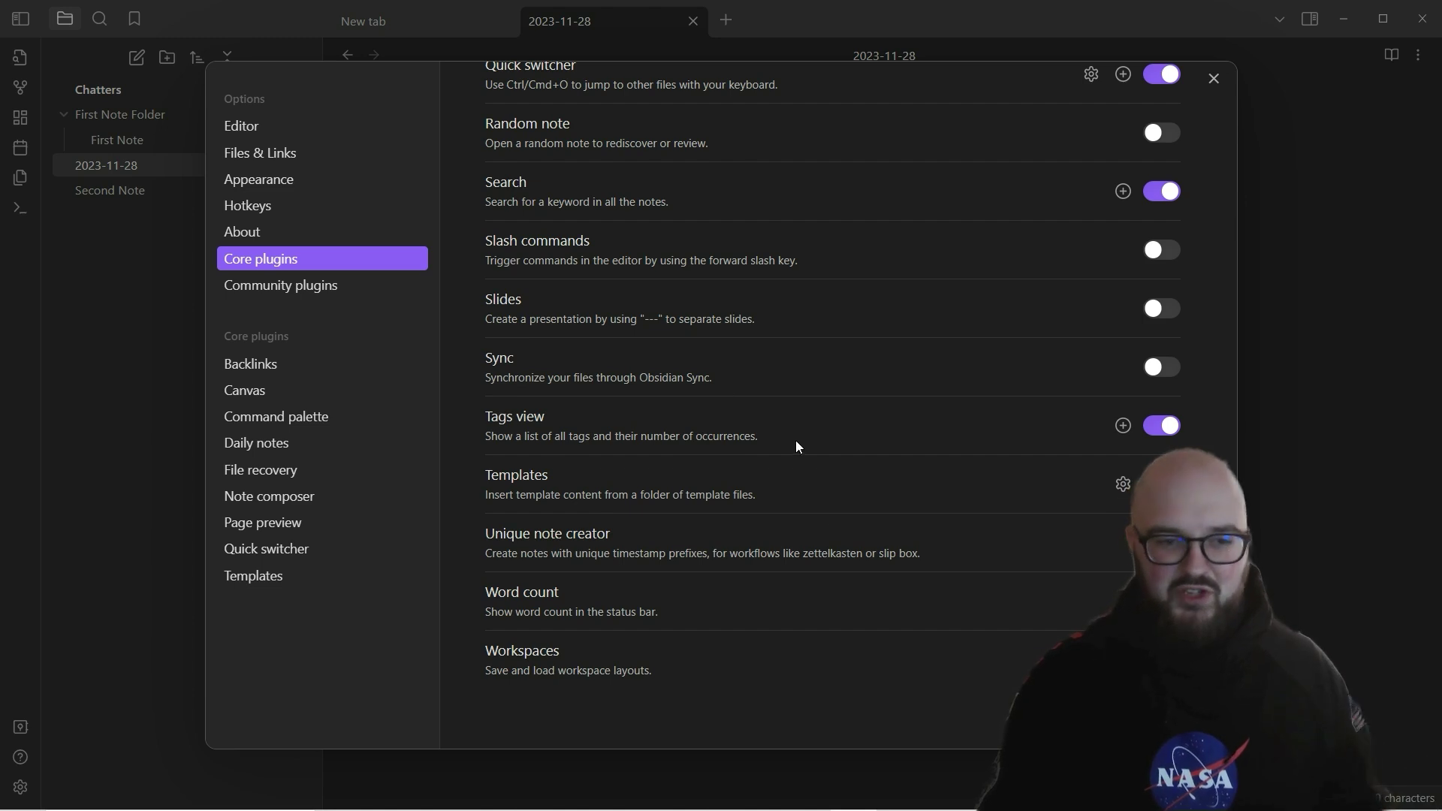
left_click(296, 278)
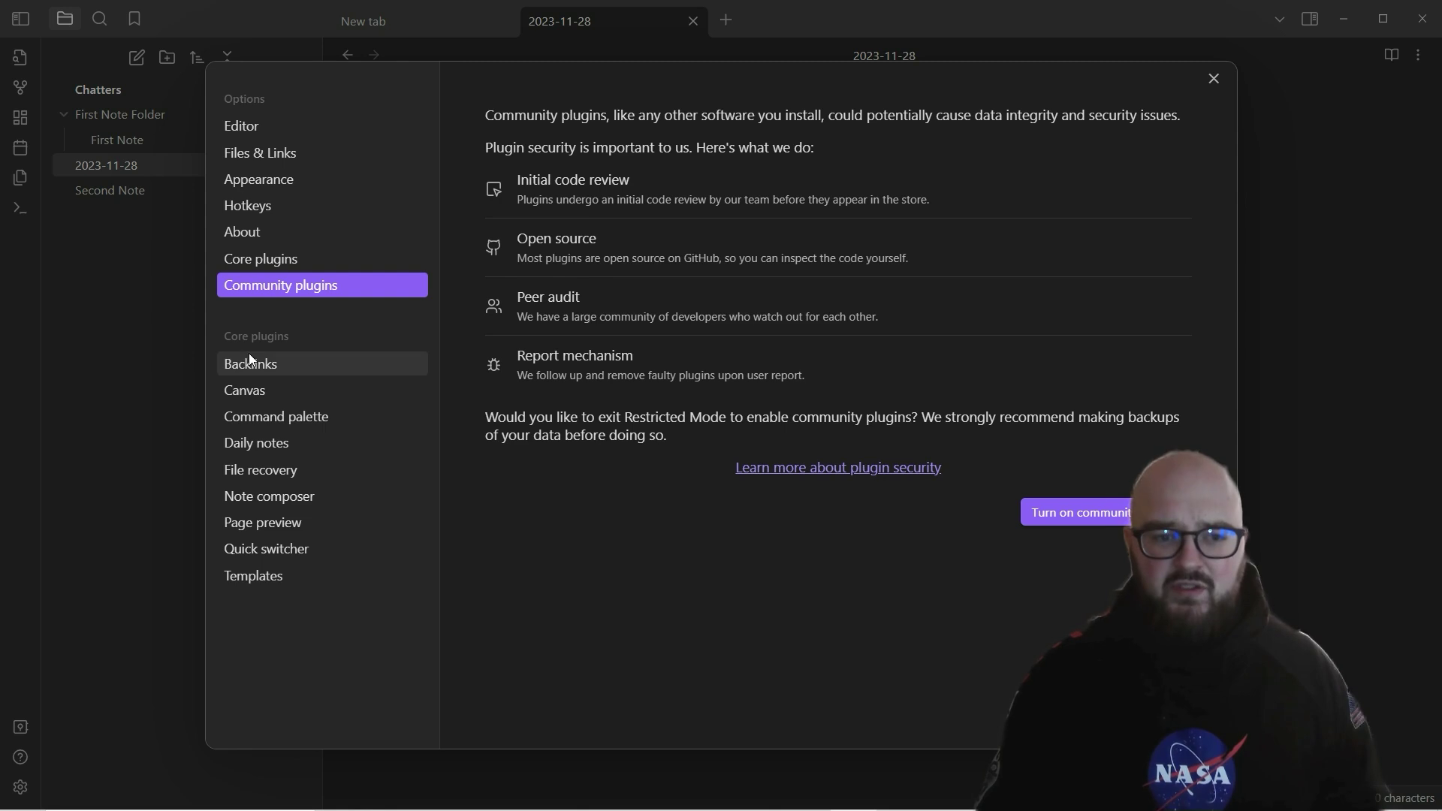
- Return to Core plugins and view the Backlinks options, with Backlink in document off
left_click(263, 259)
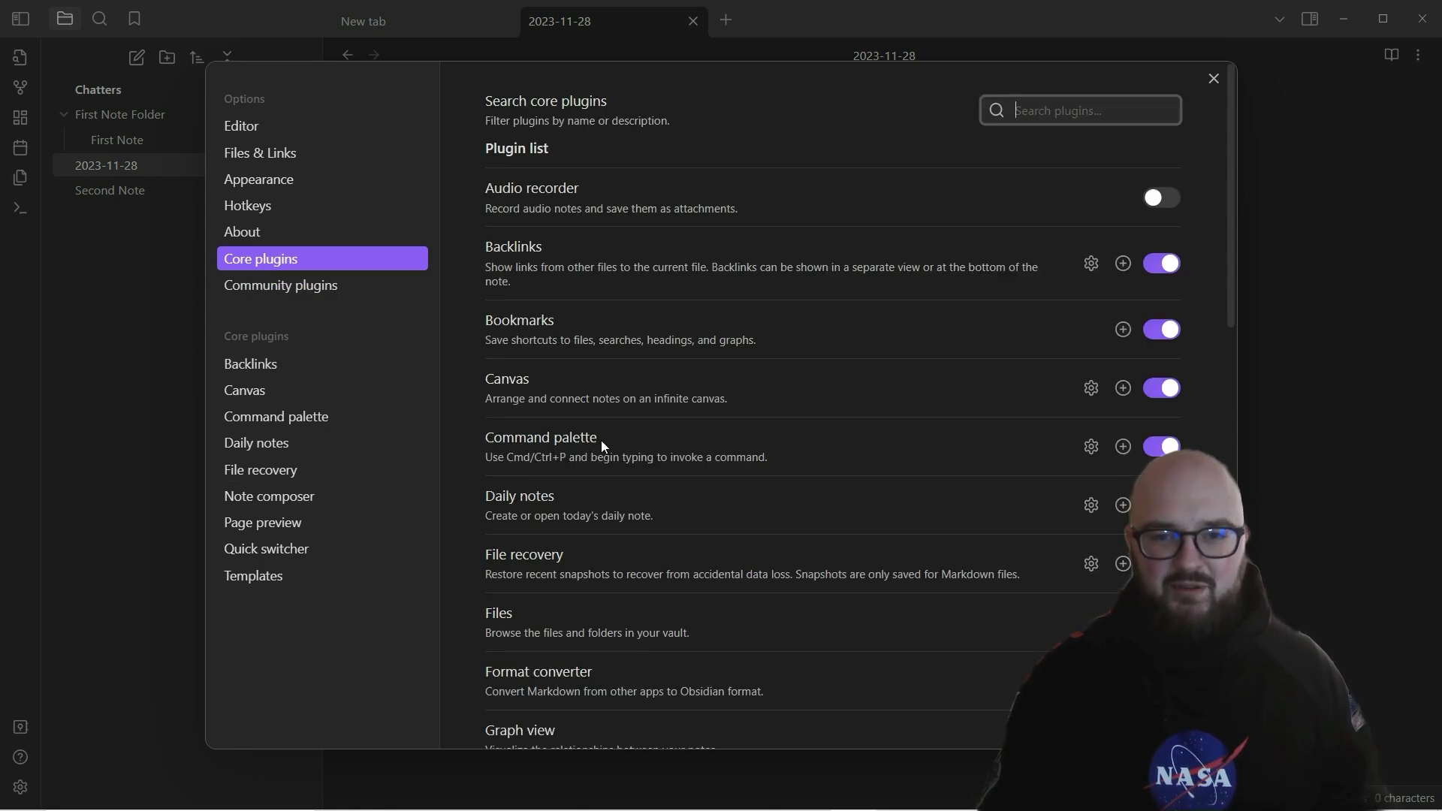
left_click(268, 368)
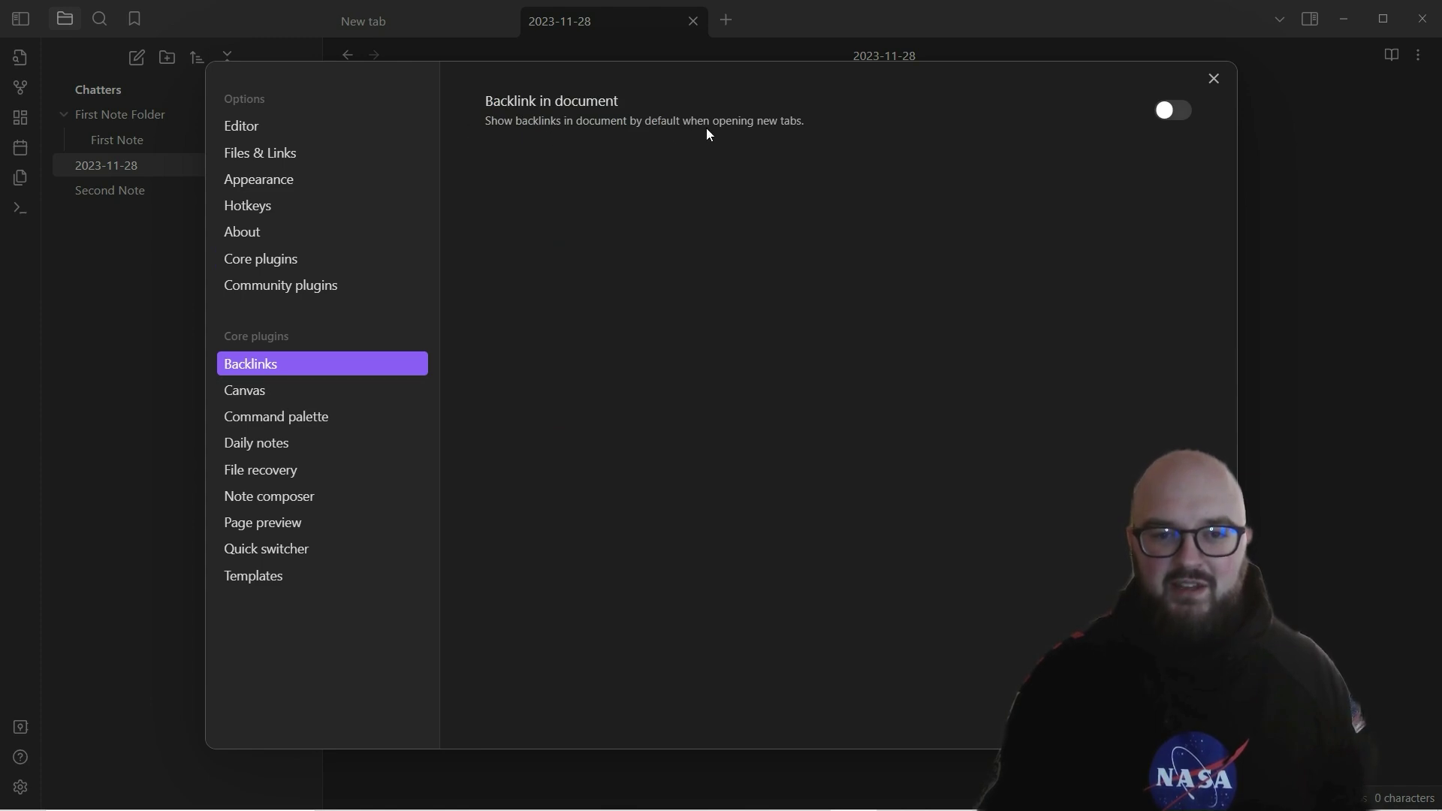
- View the Canvas, Command palette, Daily notes and File recovery plugin options
left_click(300, 385)
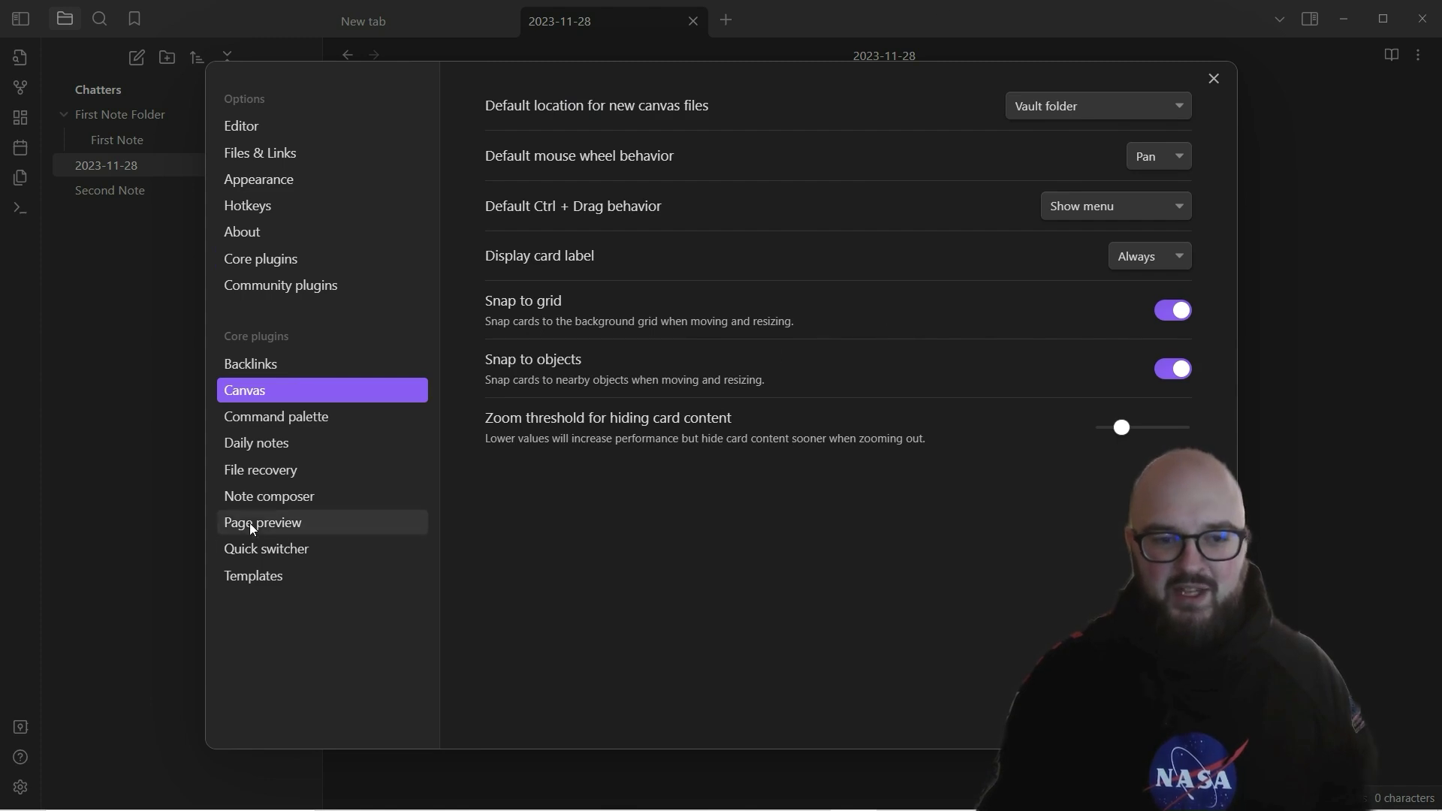
left_click(282, 416)
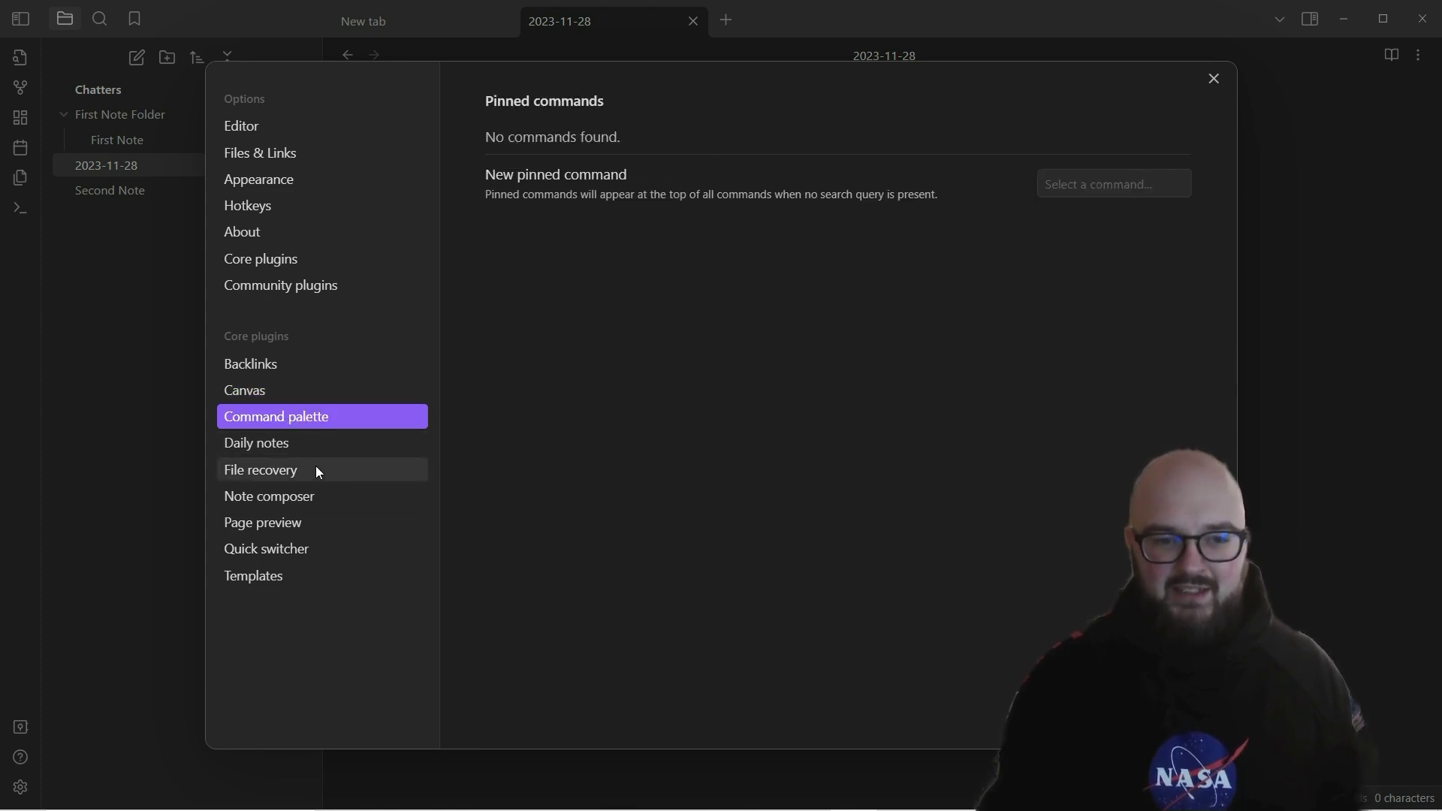
left_click(316, 445)
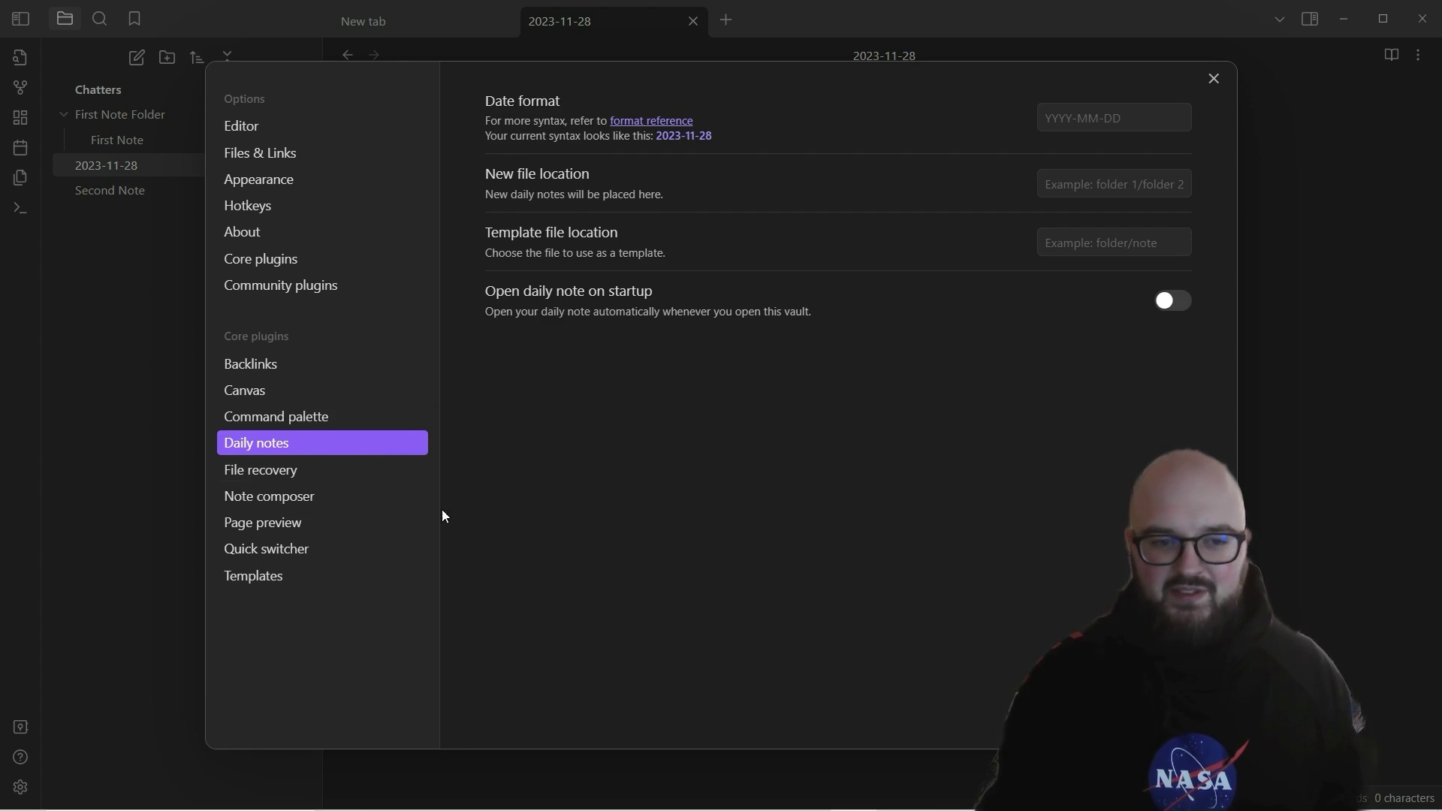
left_click(305, 471)
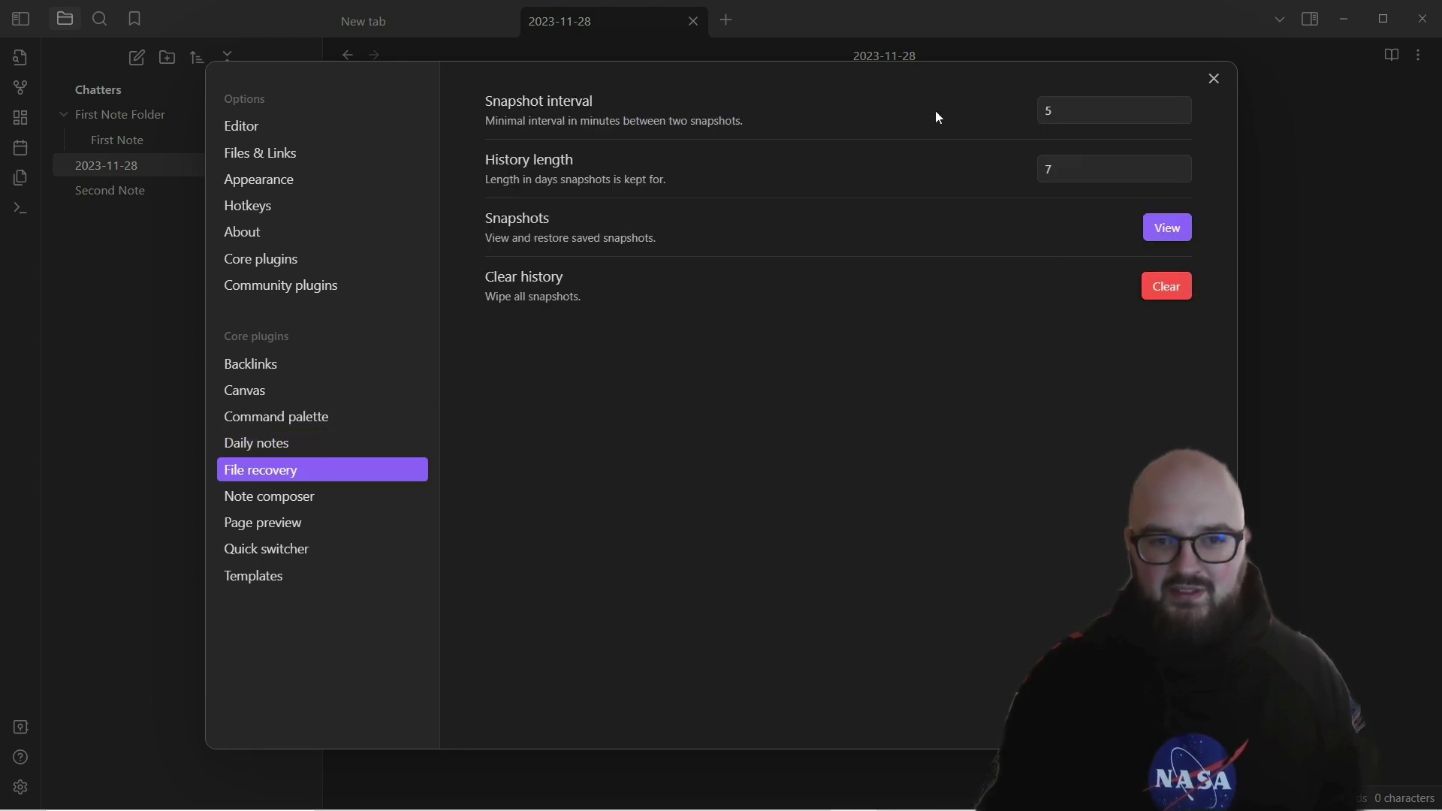
- View Note composer, Page preview, Quick switcher and Templates options, then close Settings
left_click(284, 496)
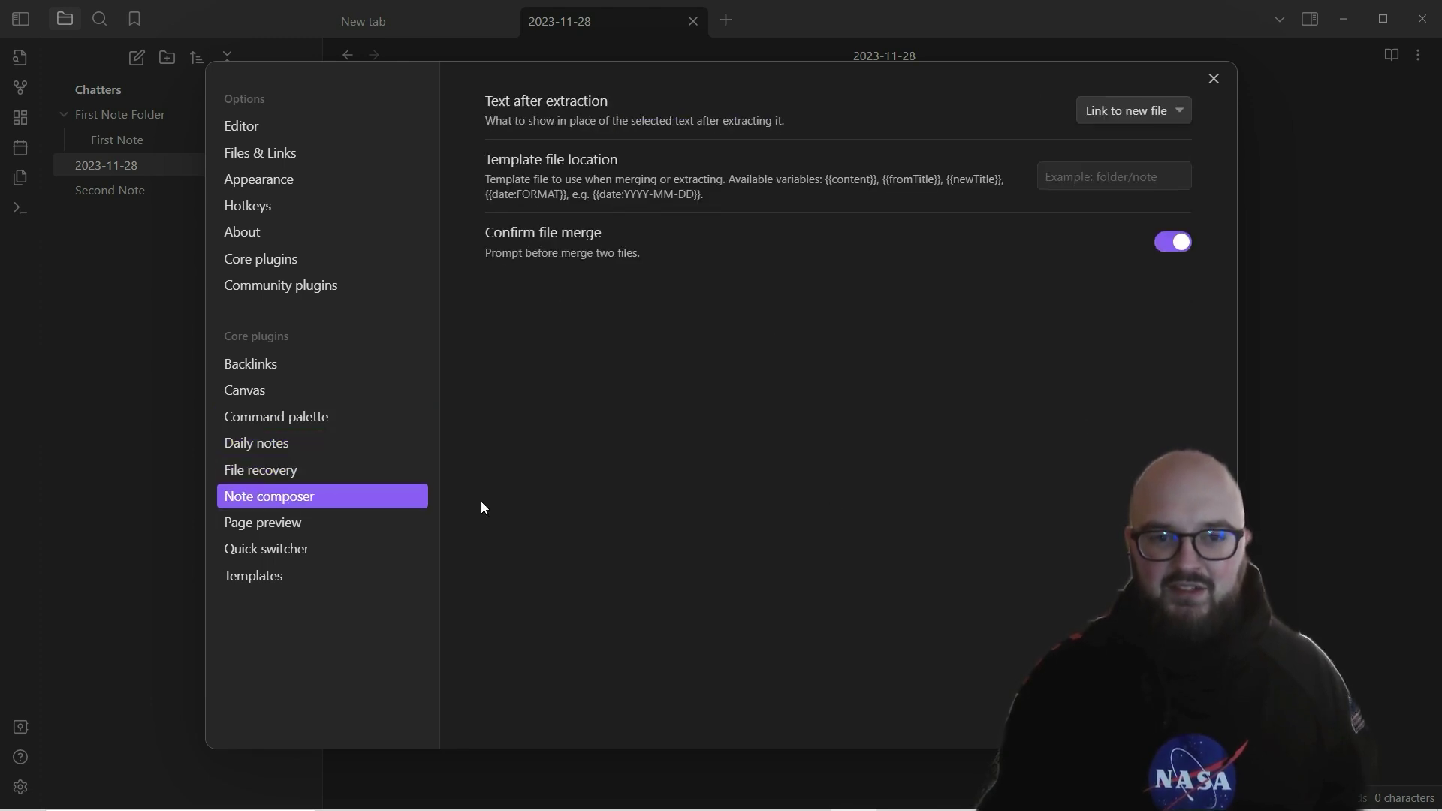
left_click(301, 524)
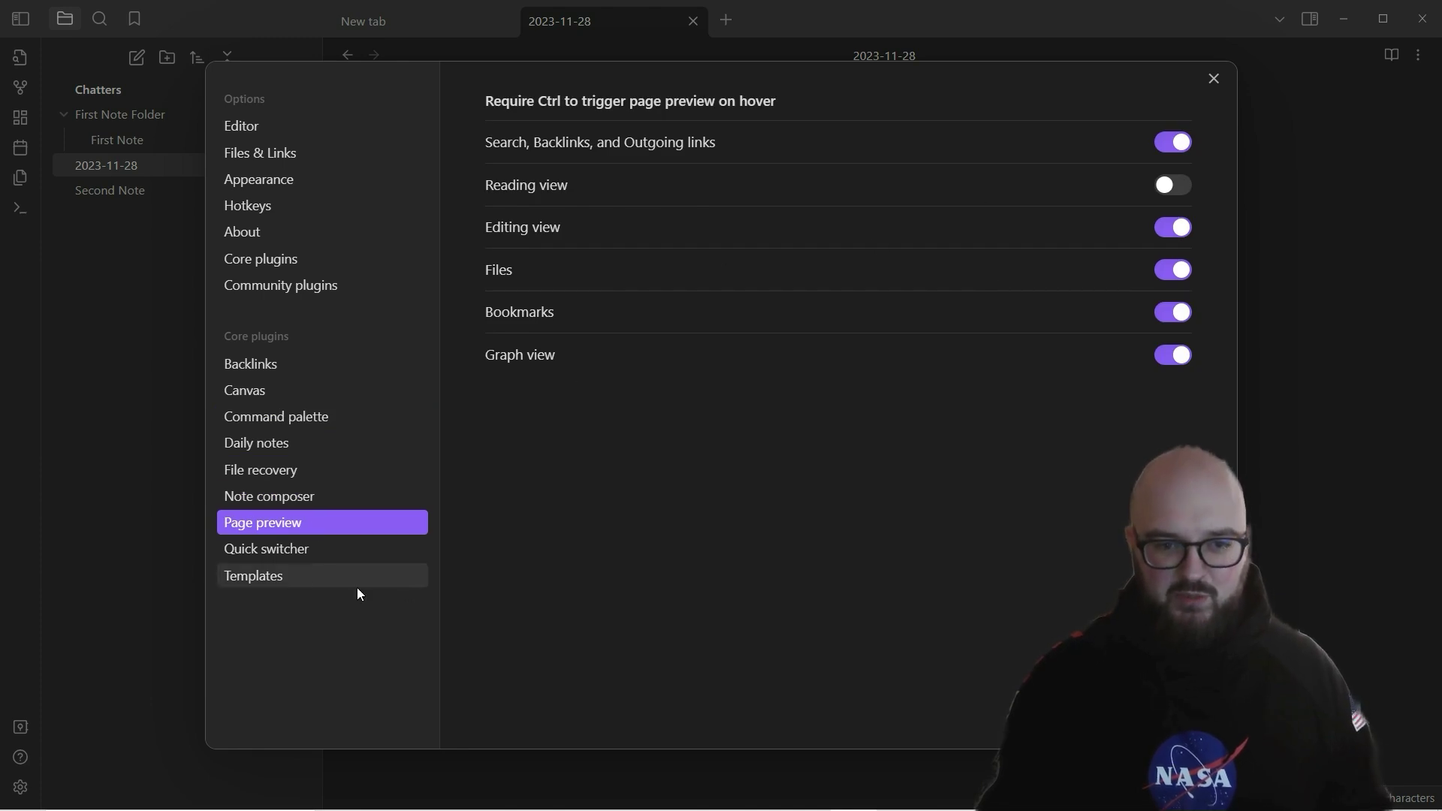
left_click(293, 552)
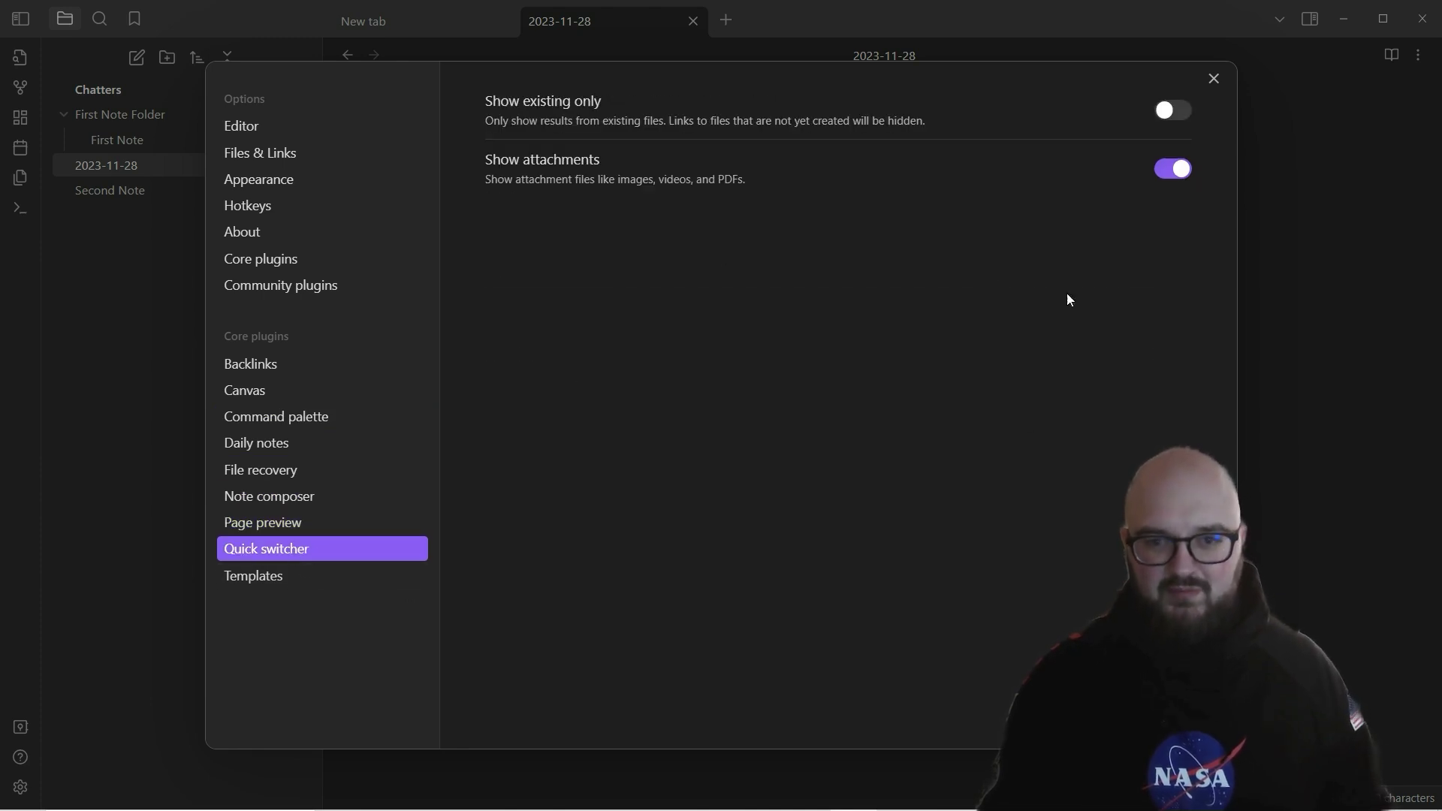
left_click(257, 580)
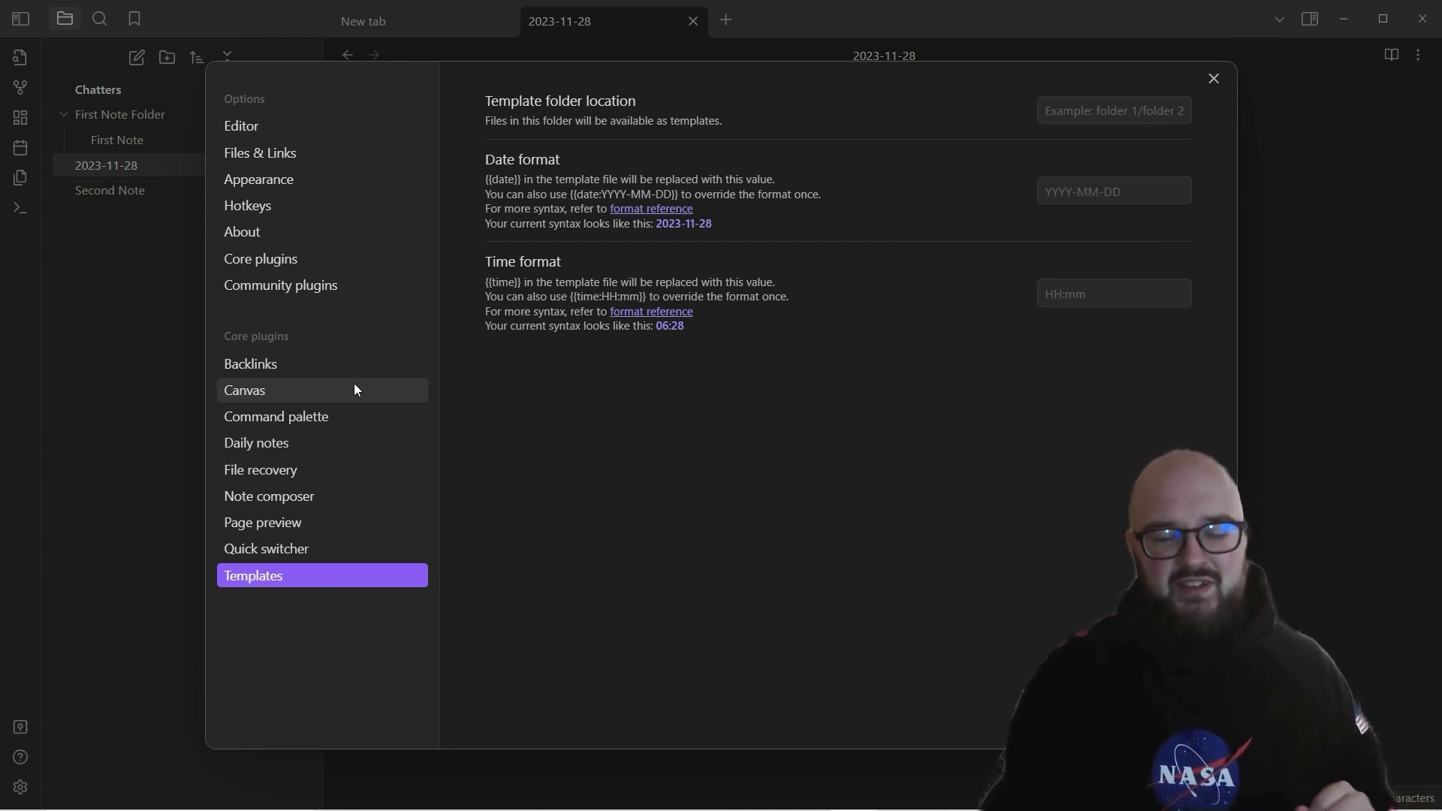
key("Escape")
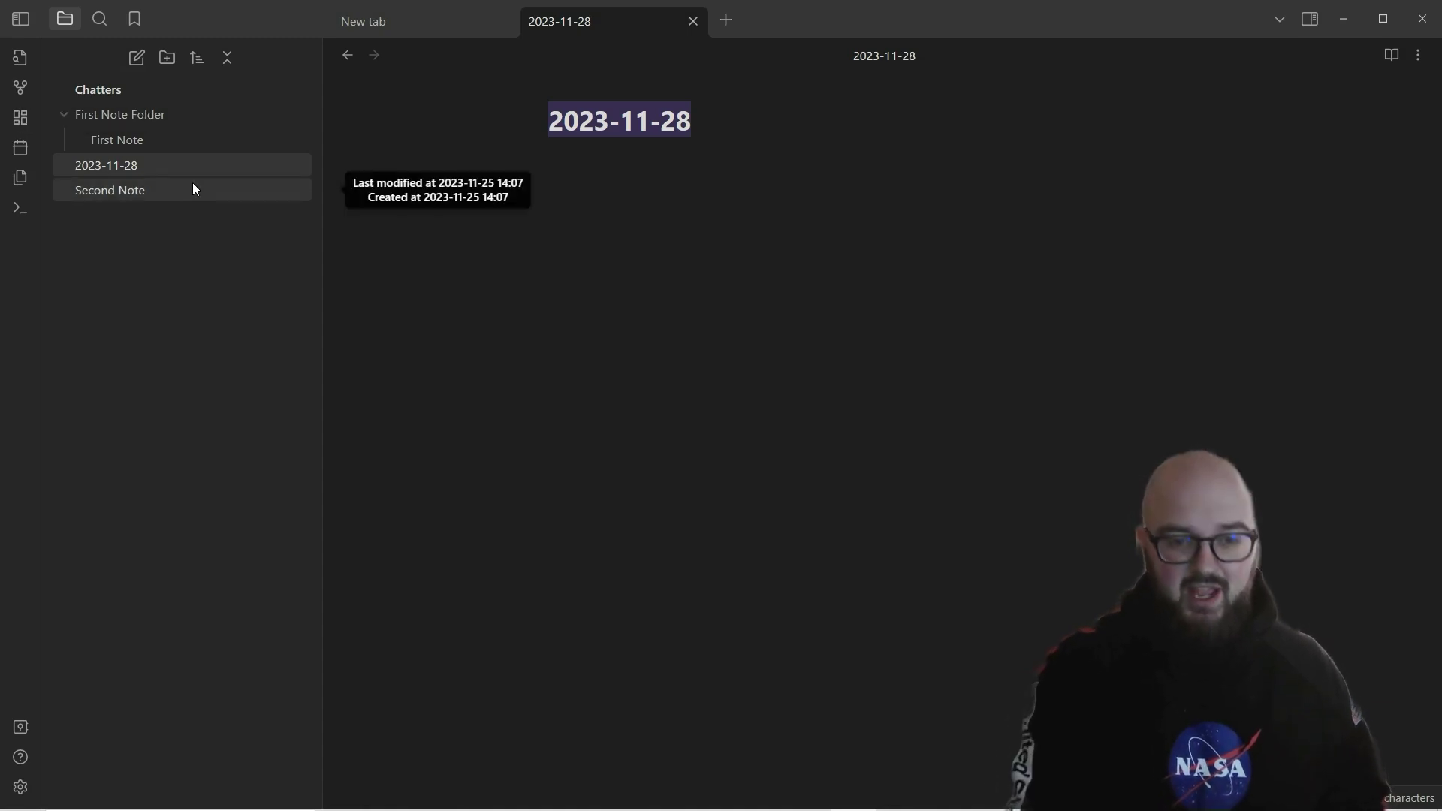
- Create a new Untitled canvas through the command palette's 'canvas' search and pan around it
key("ctrl+p")
type("c")
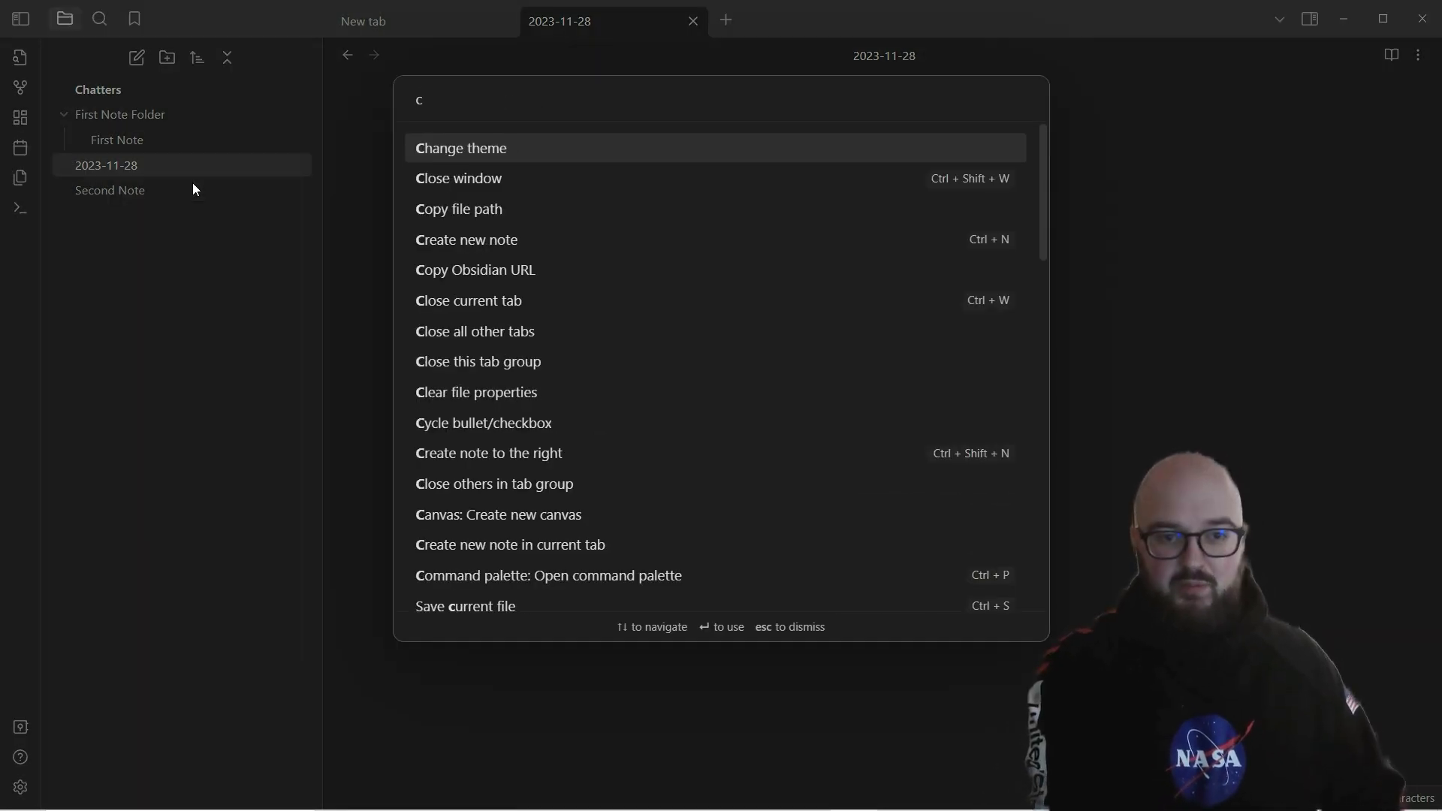
type("anvas")
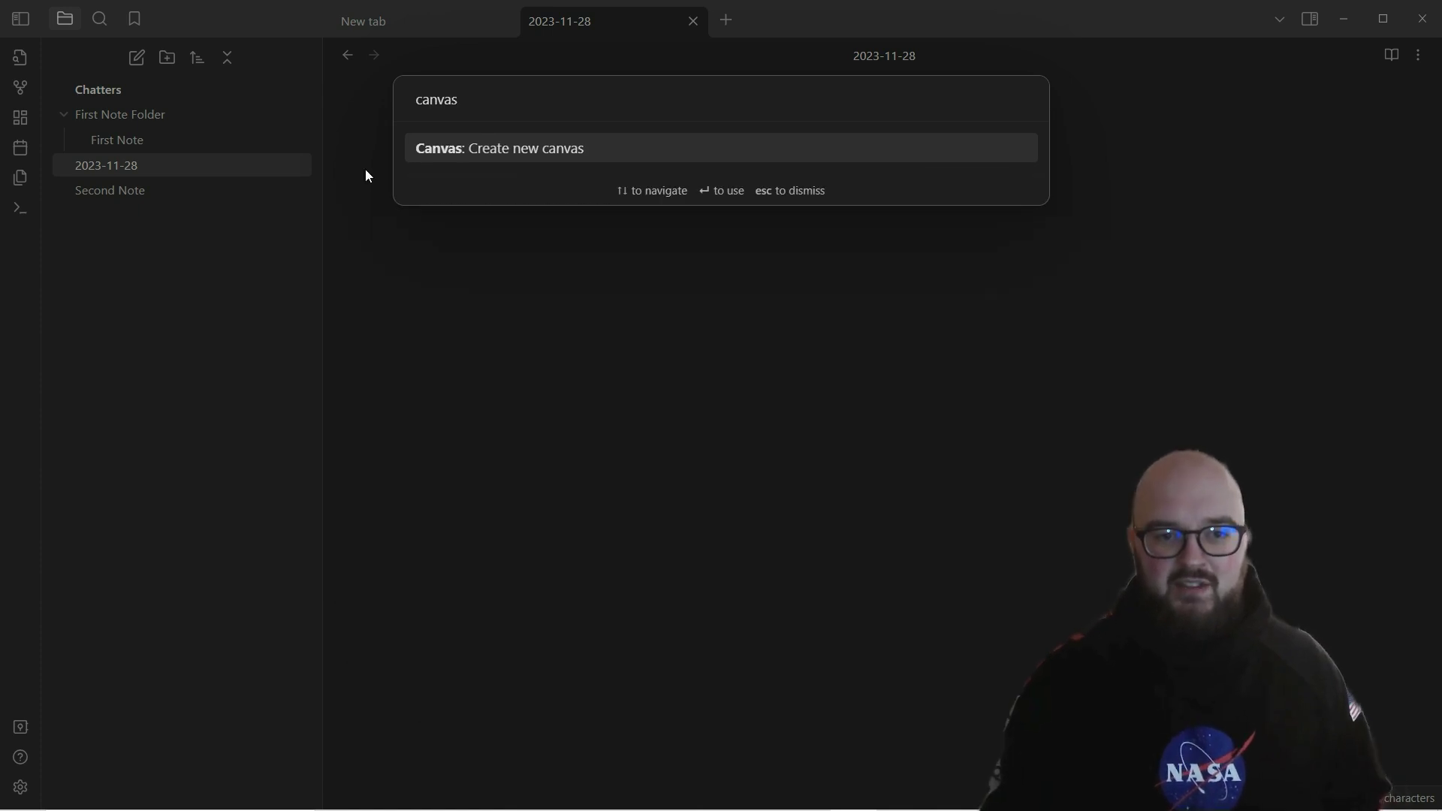
left_click(529, 148)
left_click_drag(1034, 313, 990, 292)
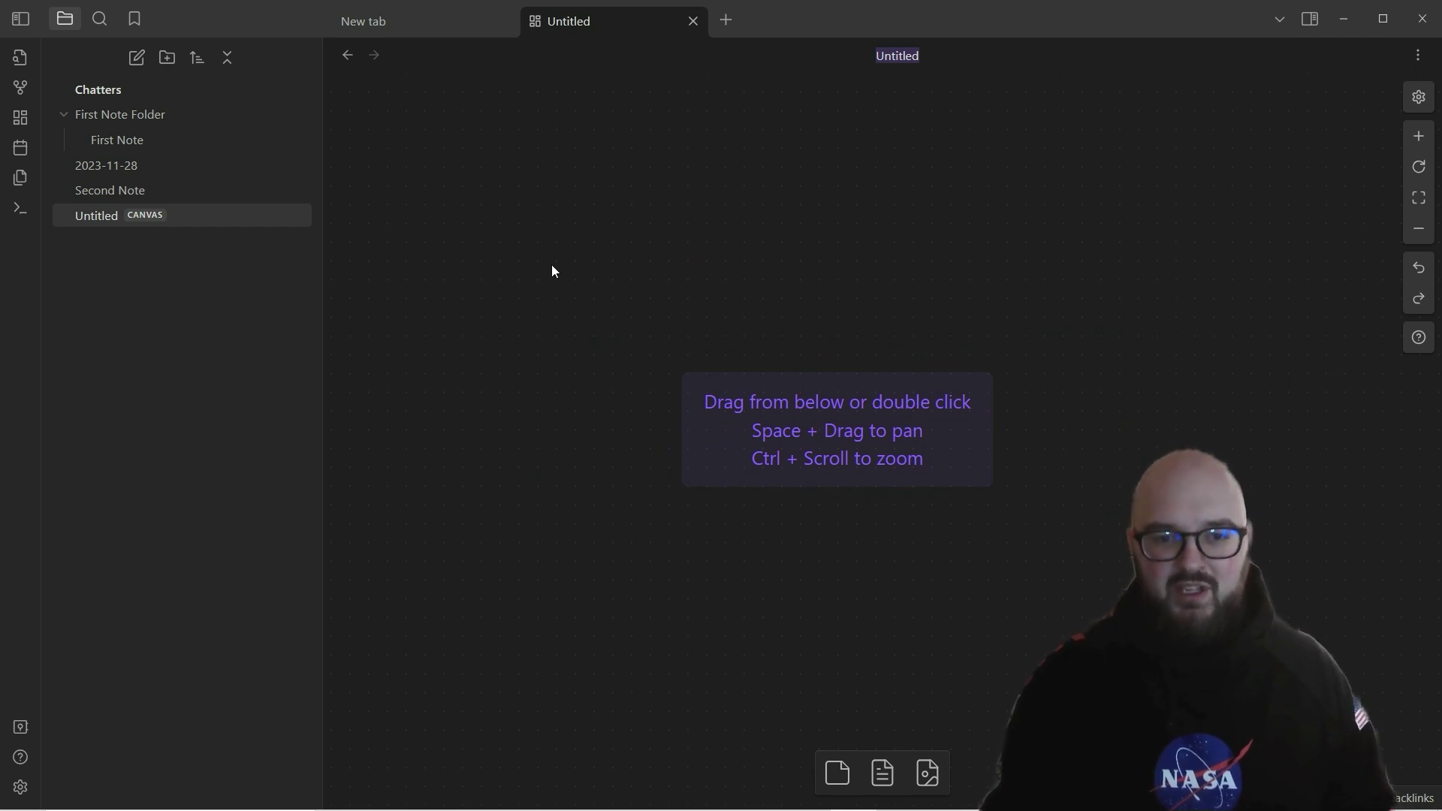
- Create a cyan text card reading 'Workflow' on the canvas
double_click(643, 263)
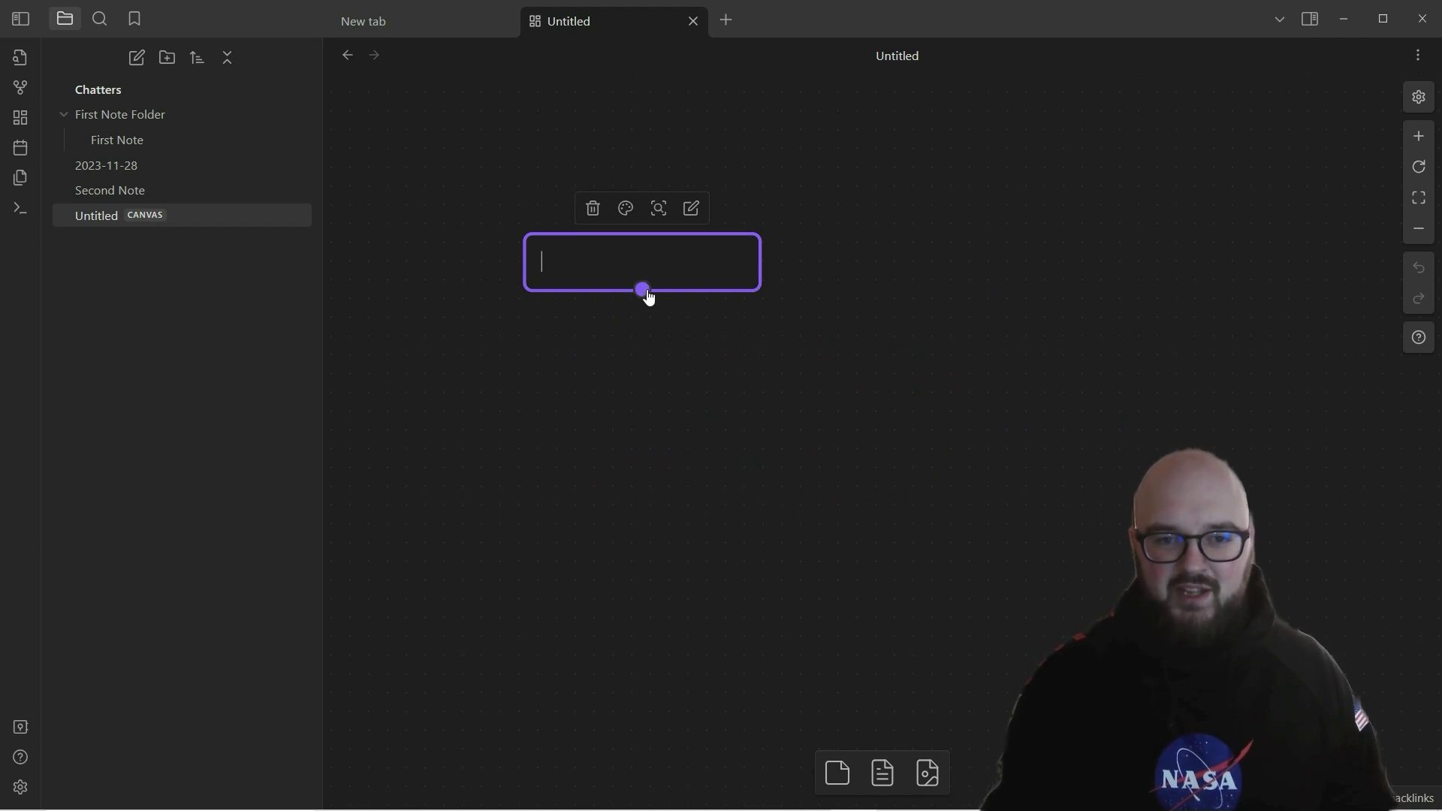
key("Return")
key("Return")
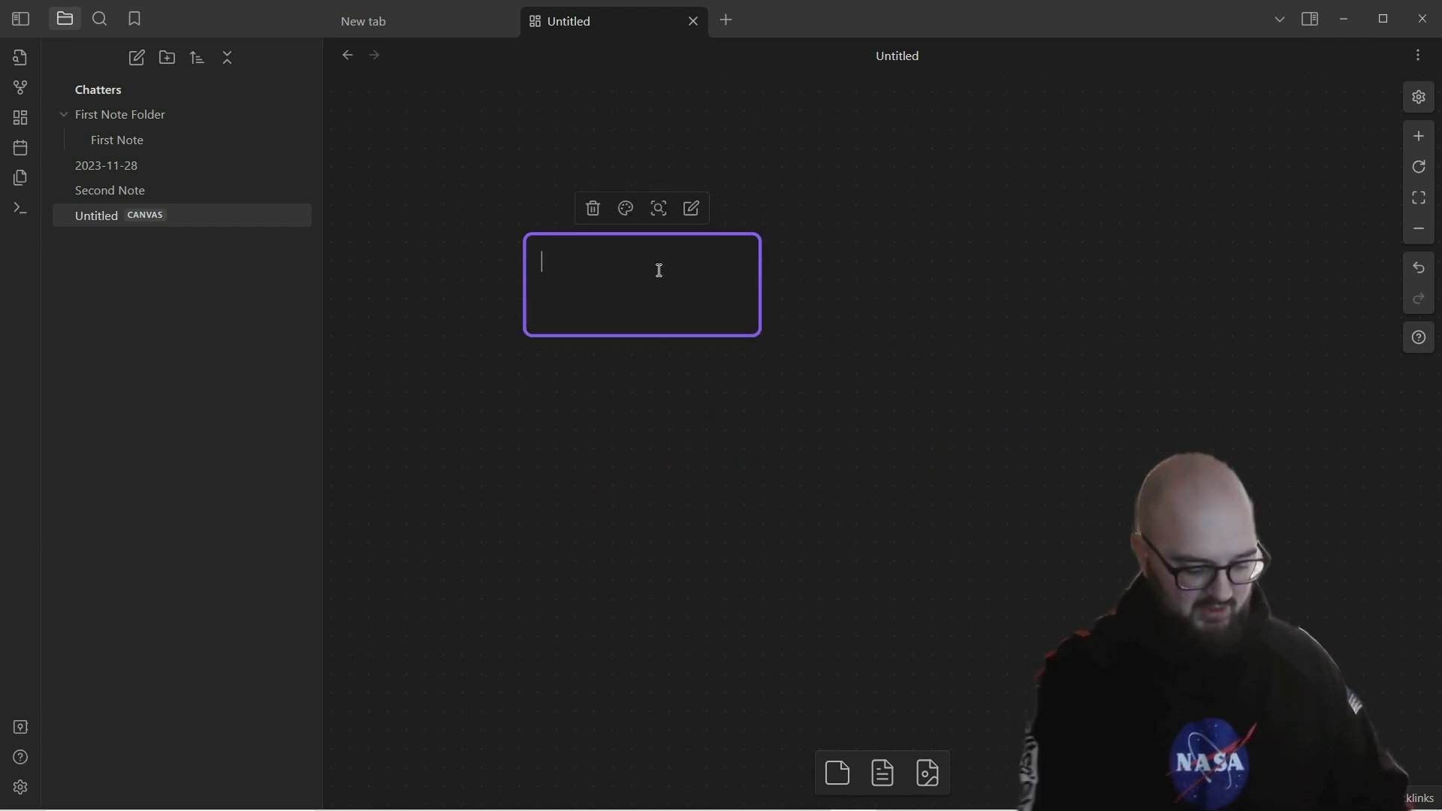
type("Workflow")
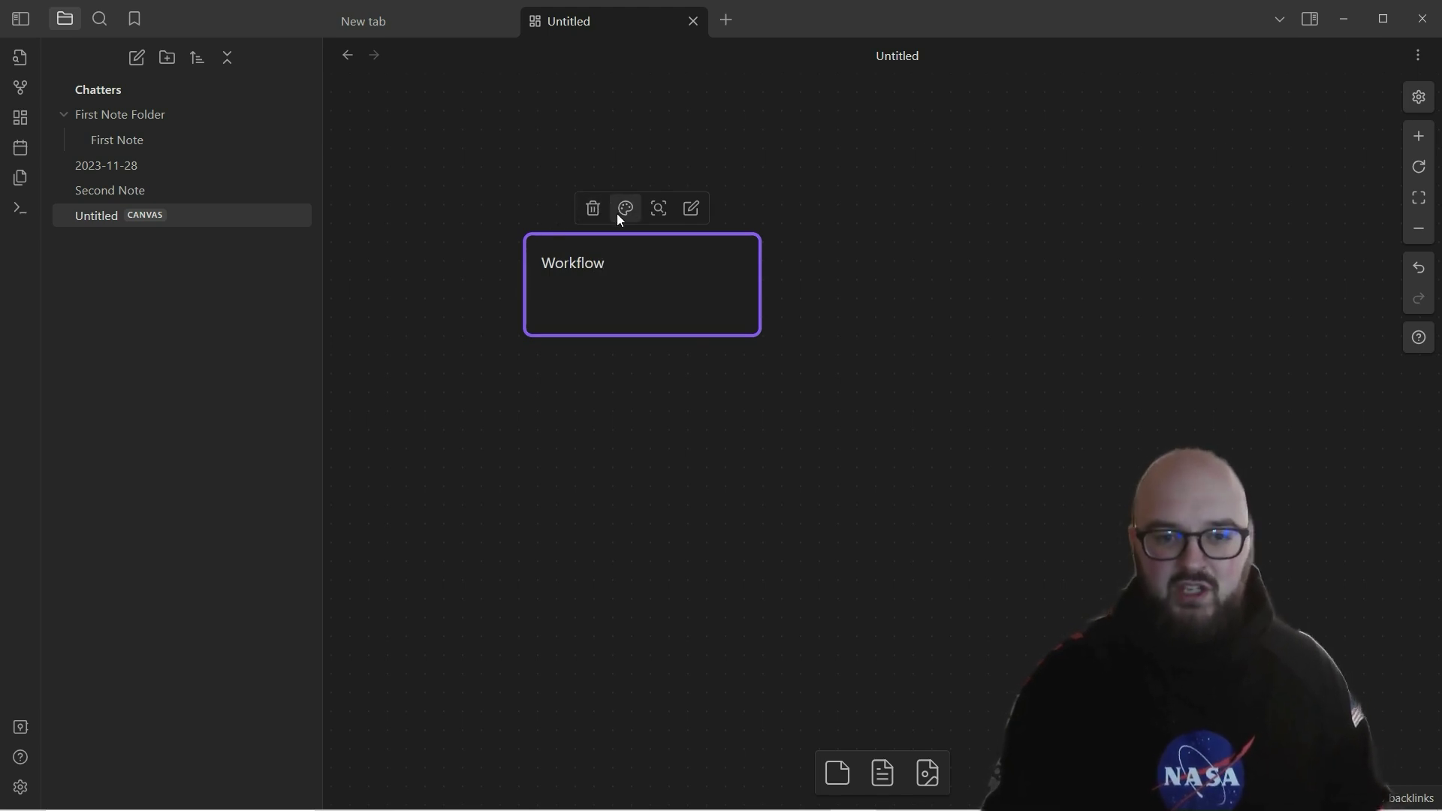
left_click(620, 213)
left_click(683, 248)
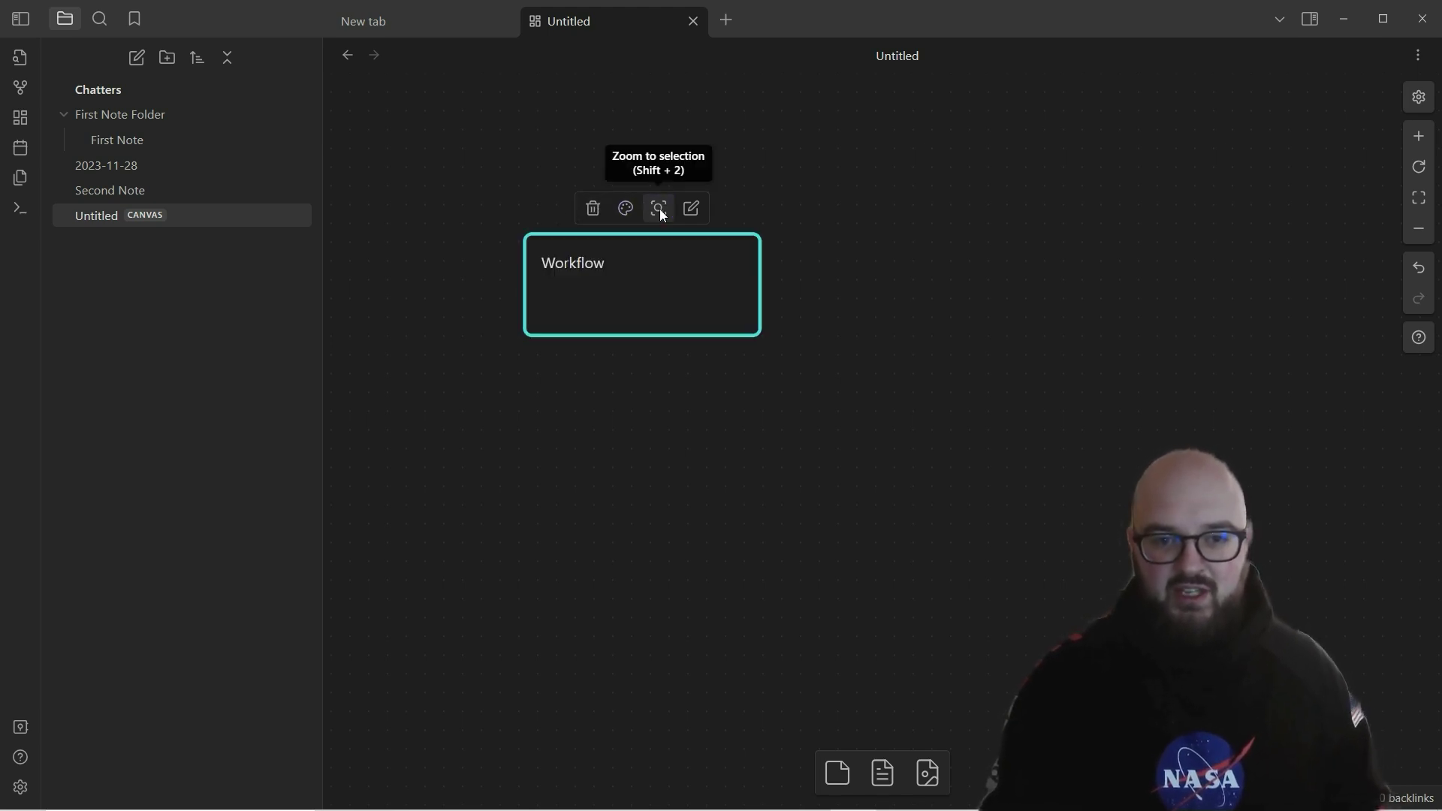
- Rename the card to 'Workflow 1' and add a 'Workflow 2' card below it
left_click(660, 208)
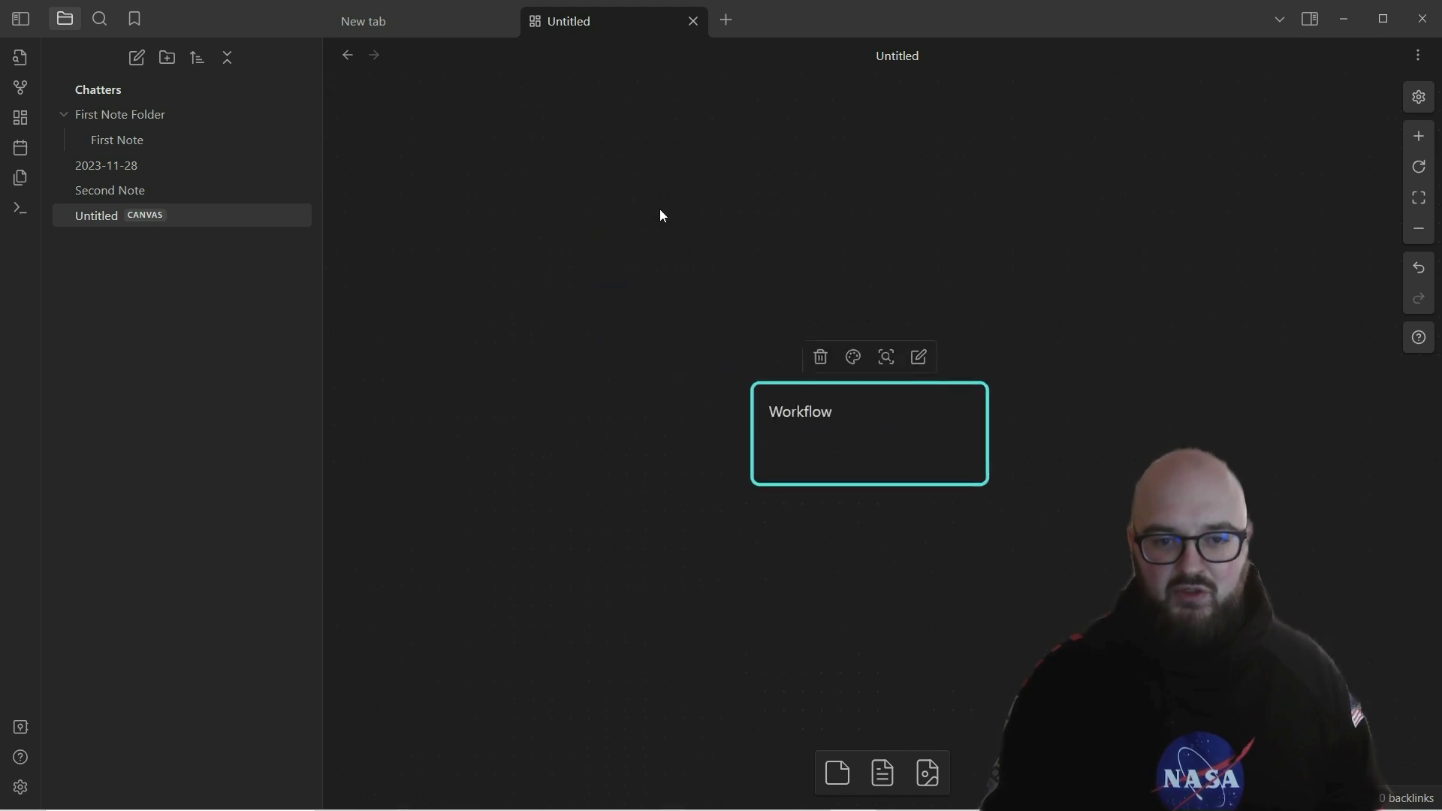
left_click(932, 365)
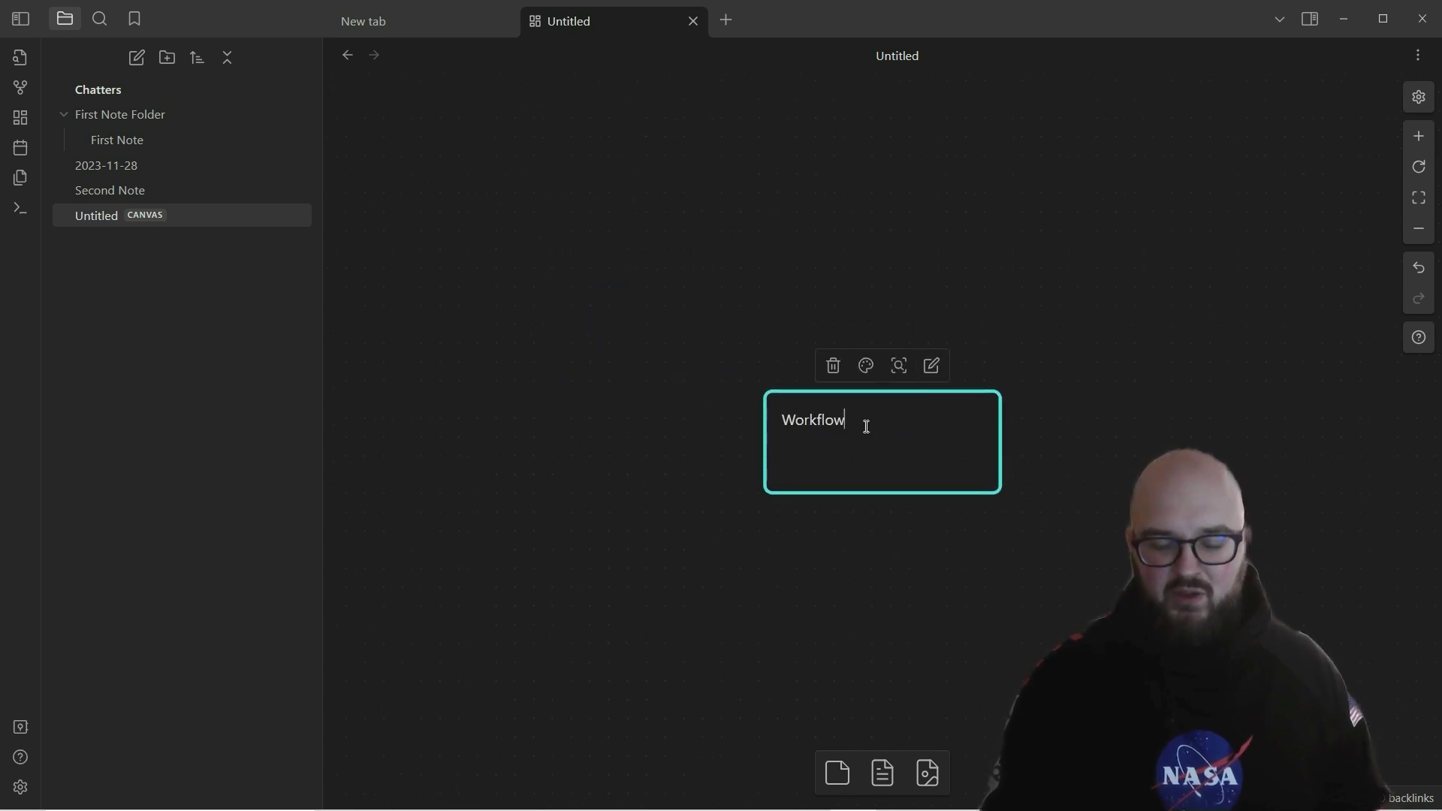
type("1")
left_click(846, 653)
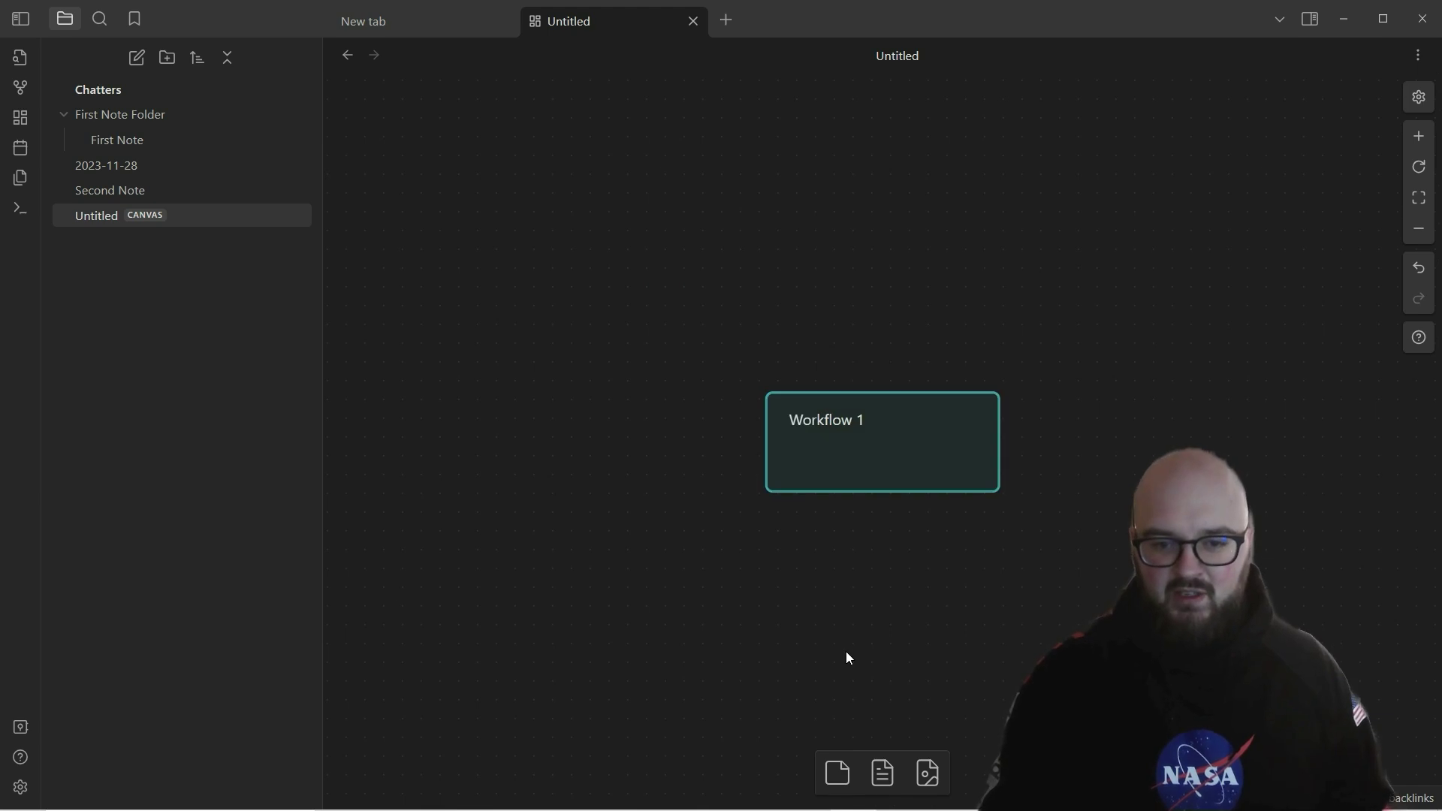
double_click(875, 631)
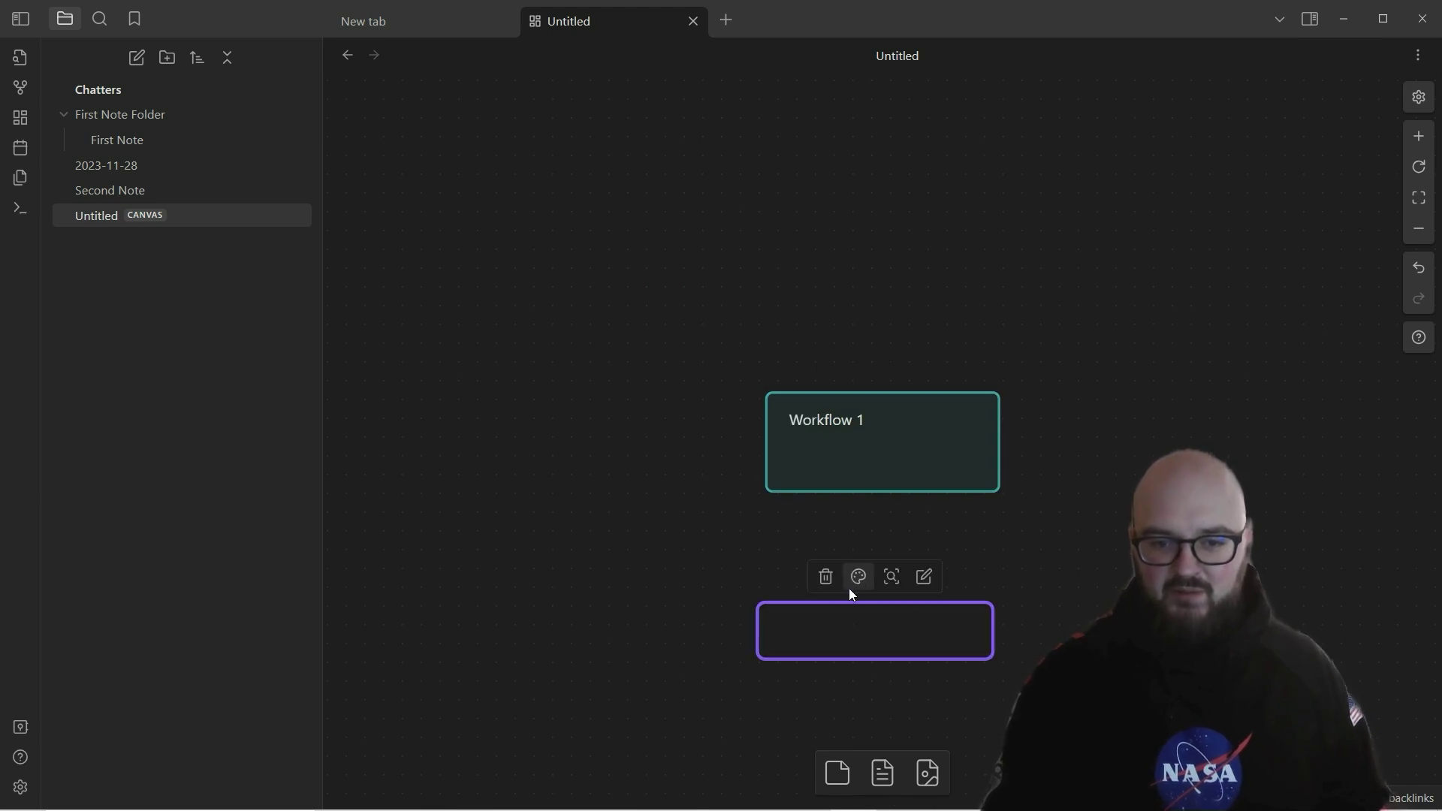
type("Wo")
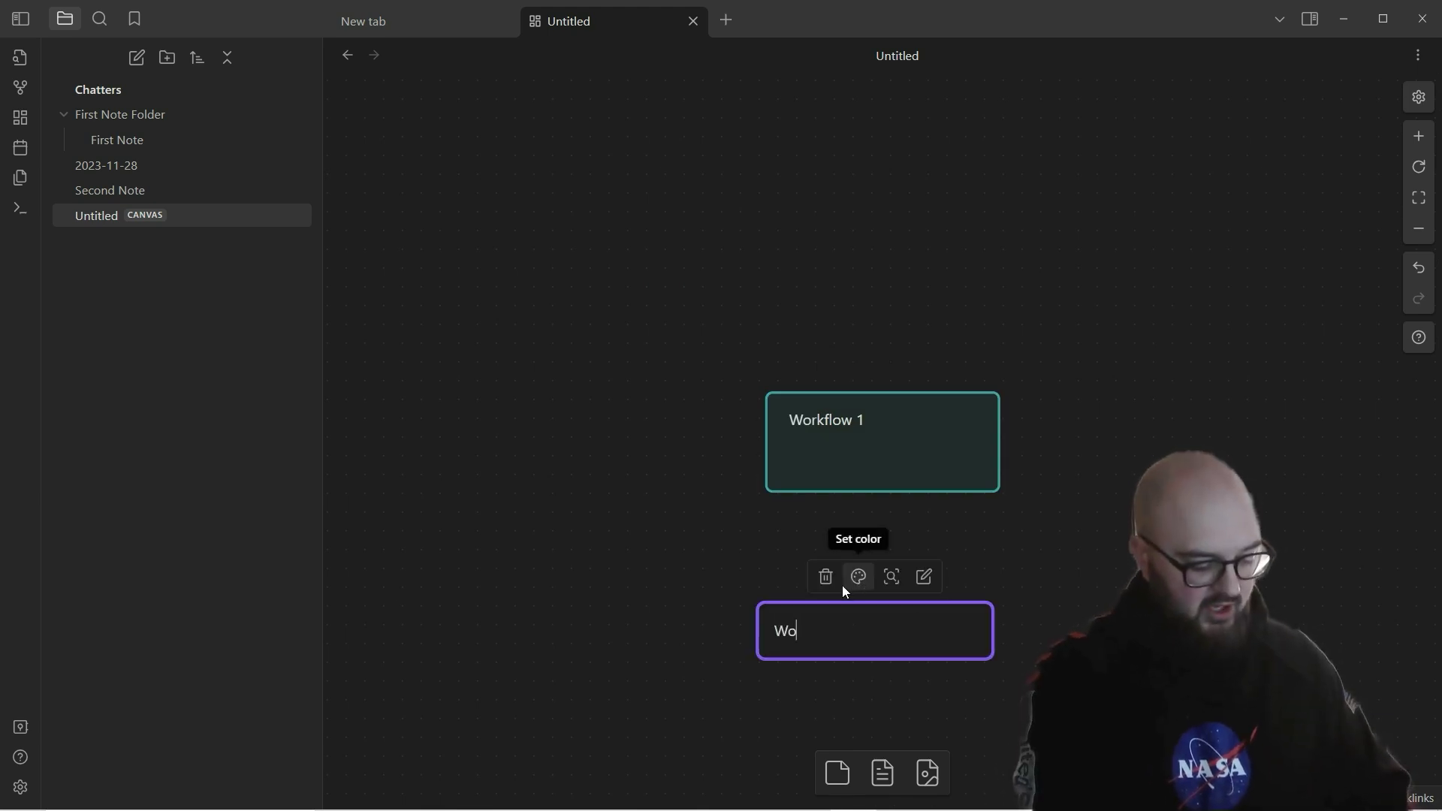
type("rkflow 2")
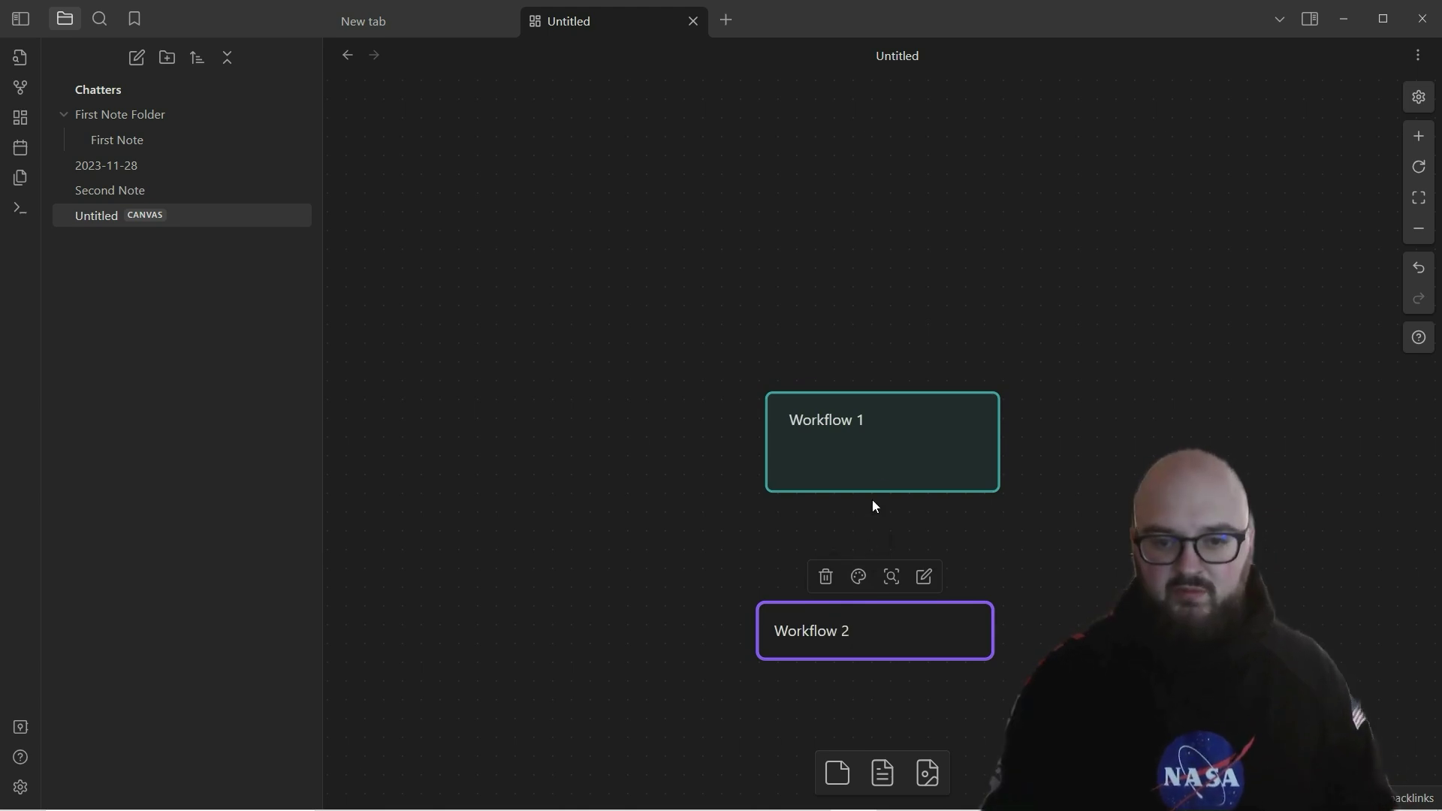
- Connect Workflow 1 to Workflow 2 with an arrow
mouse_move(884, 501)
left_click(884, 502)
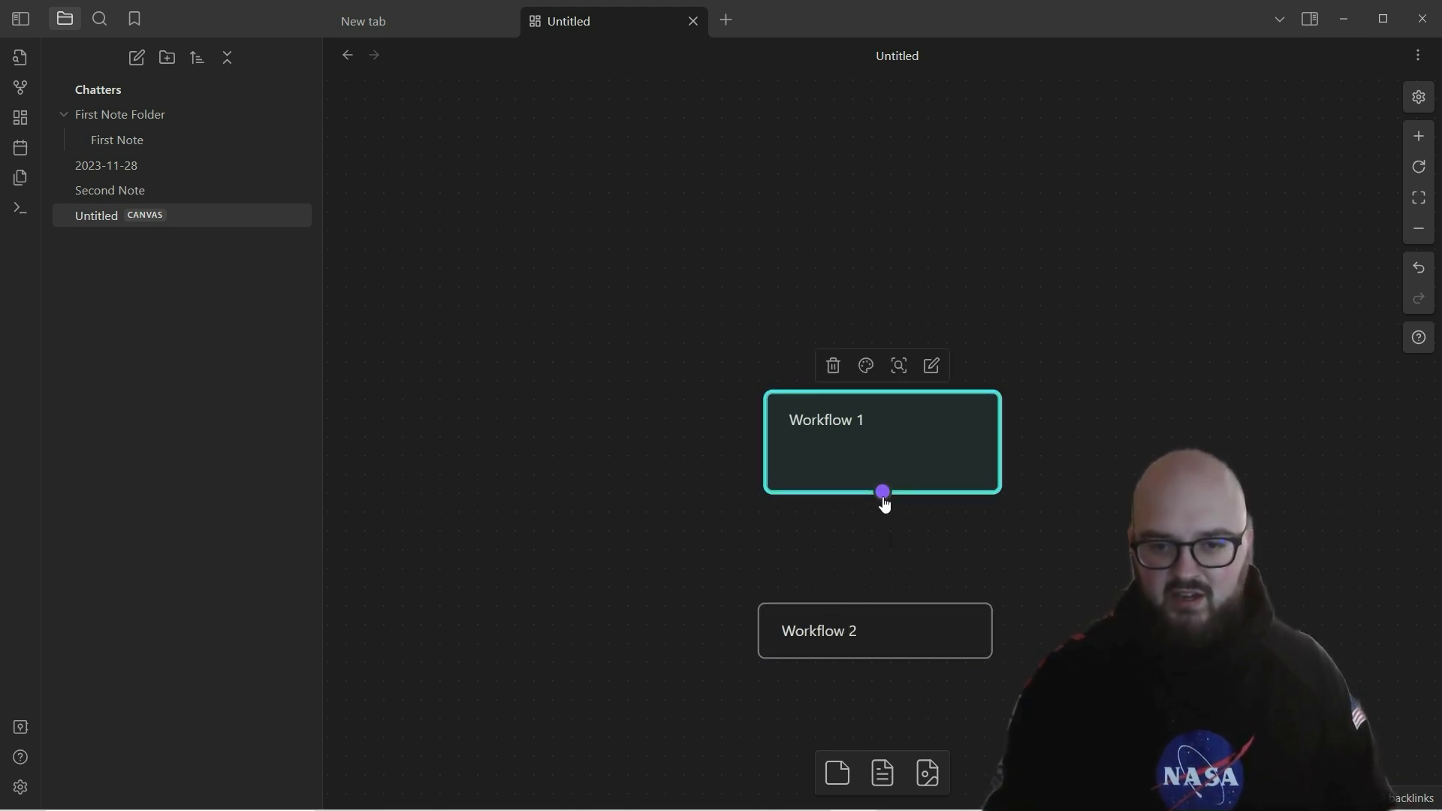
left_click_drag(884, 496, 883, 602)
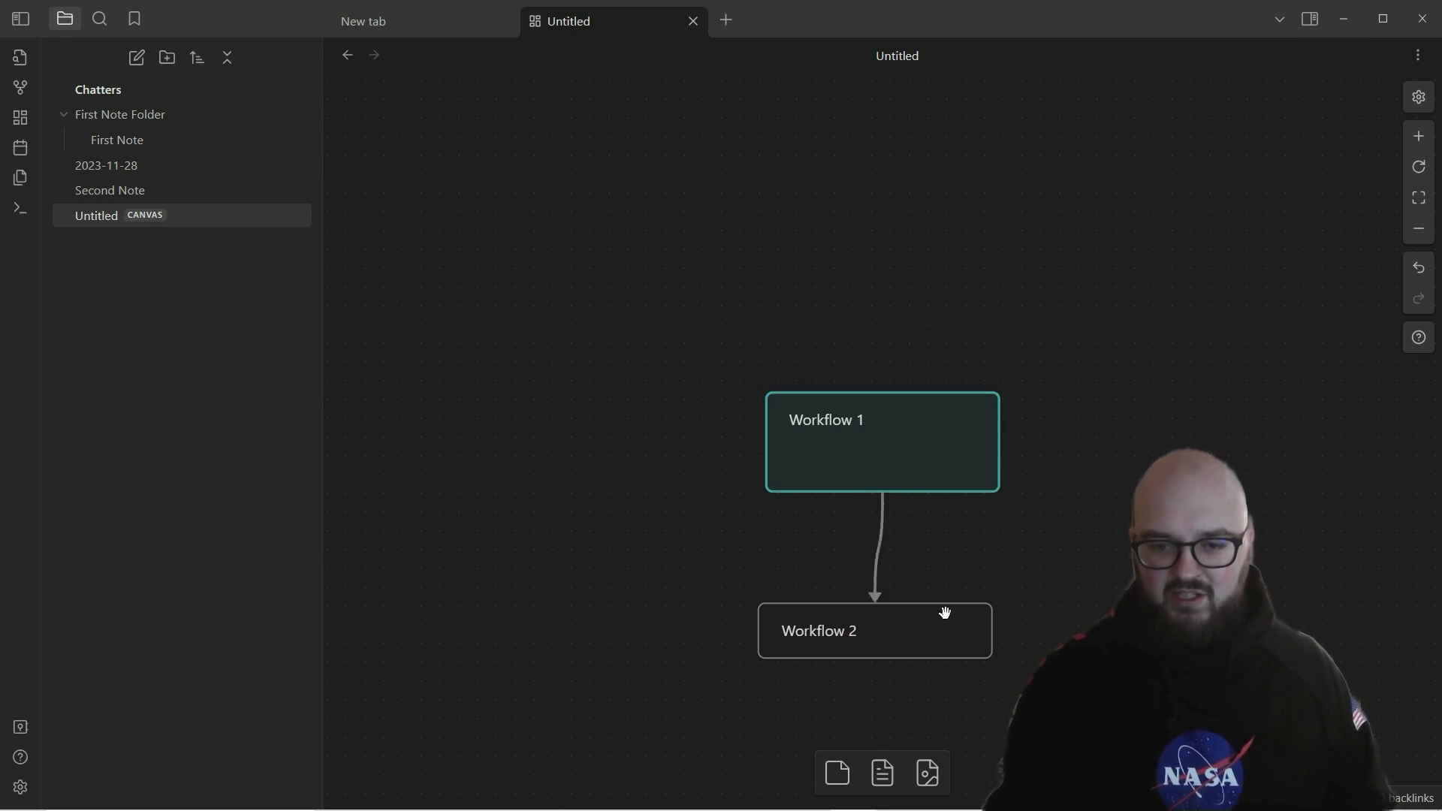
- Label the connection 'process'
left_click(882, 548)
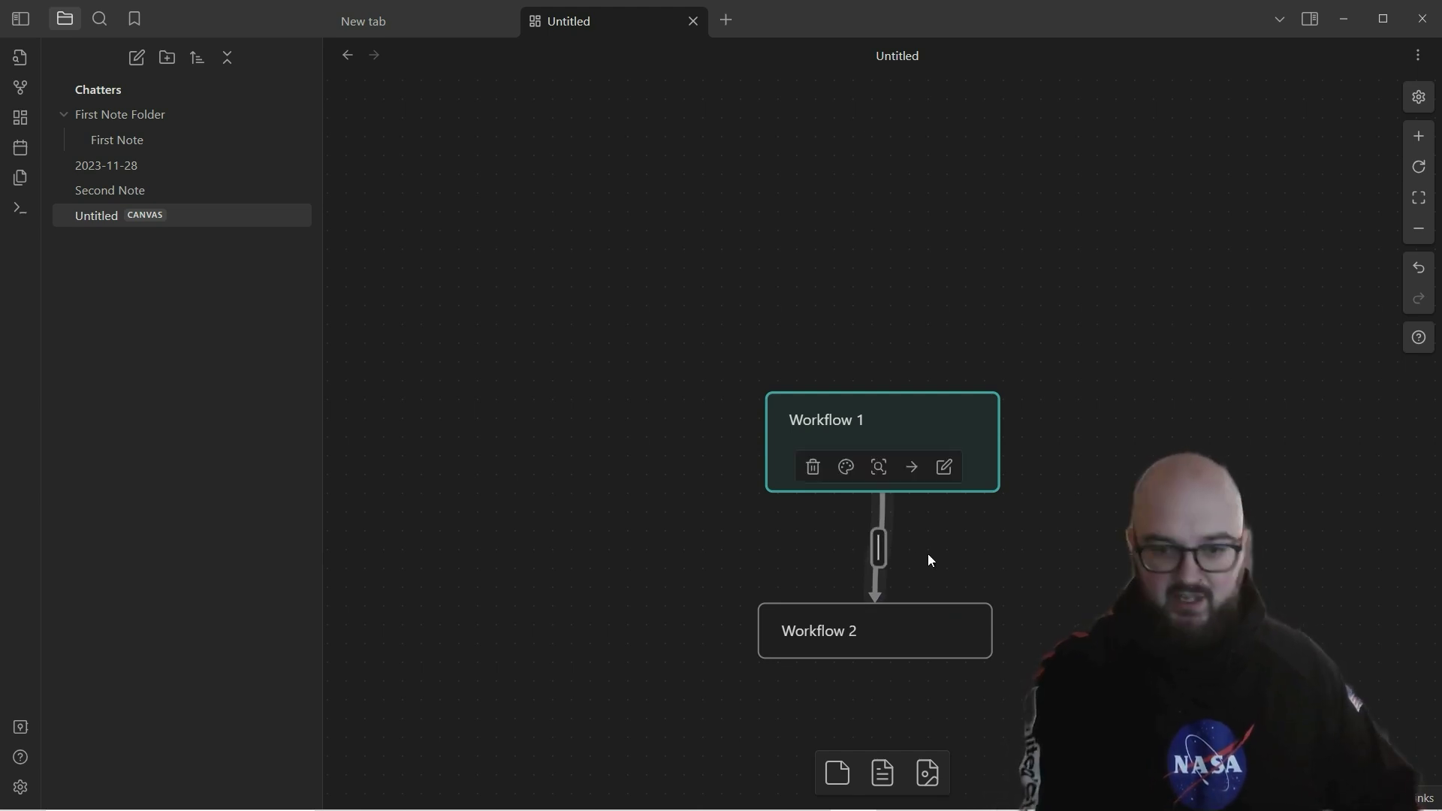
type("process")
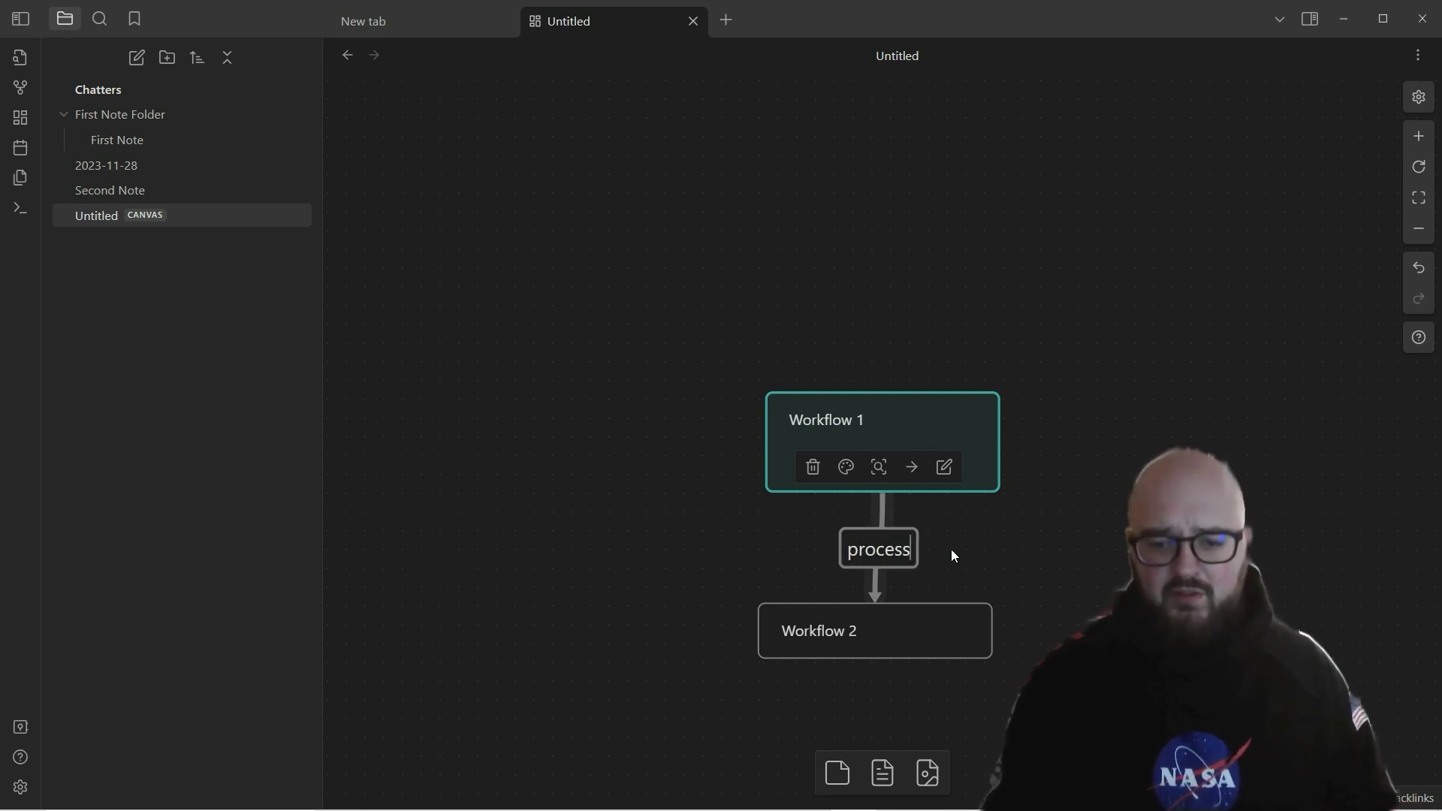
double_click(873, 584)
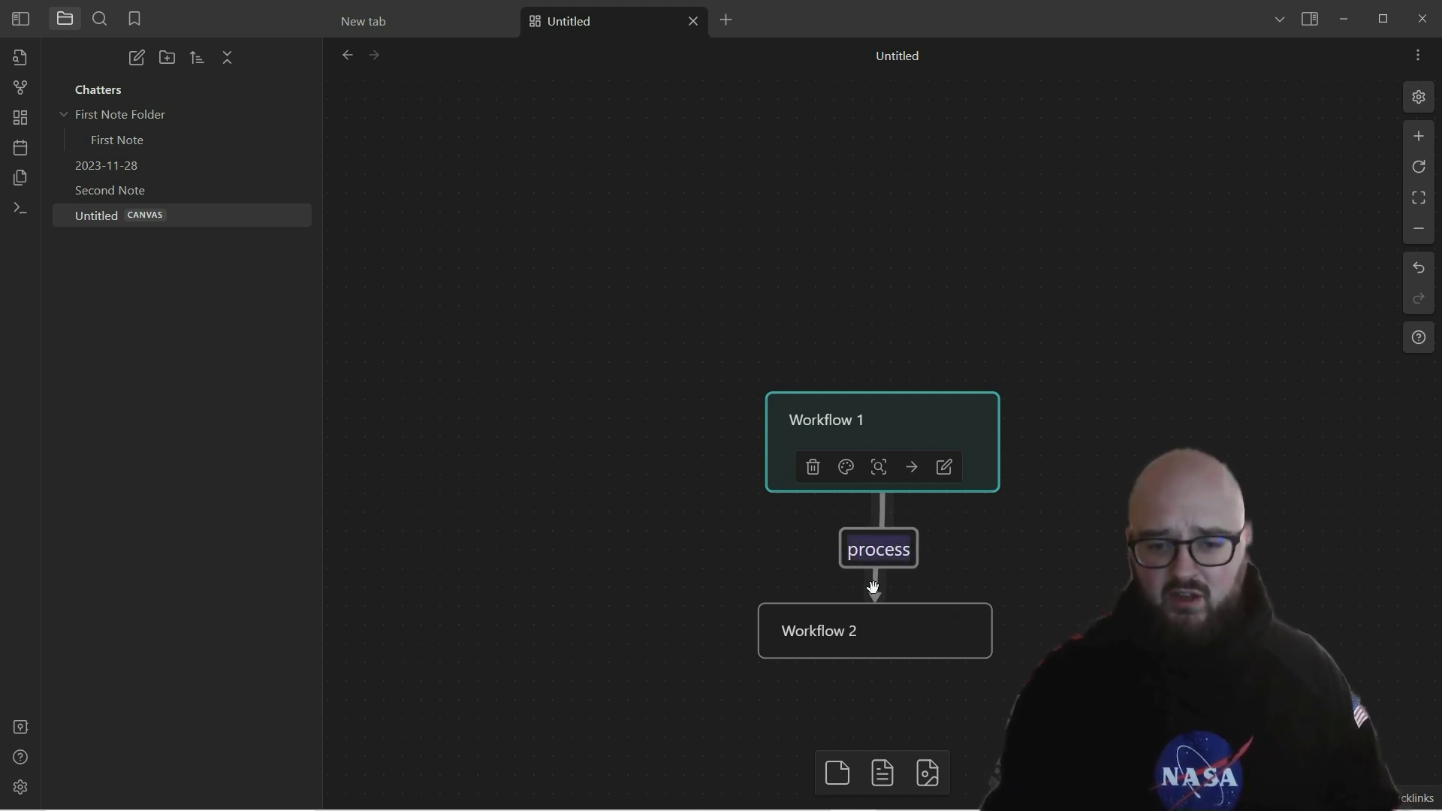
left_click(892, 508)
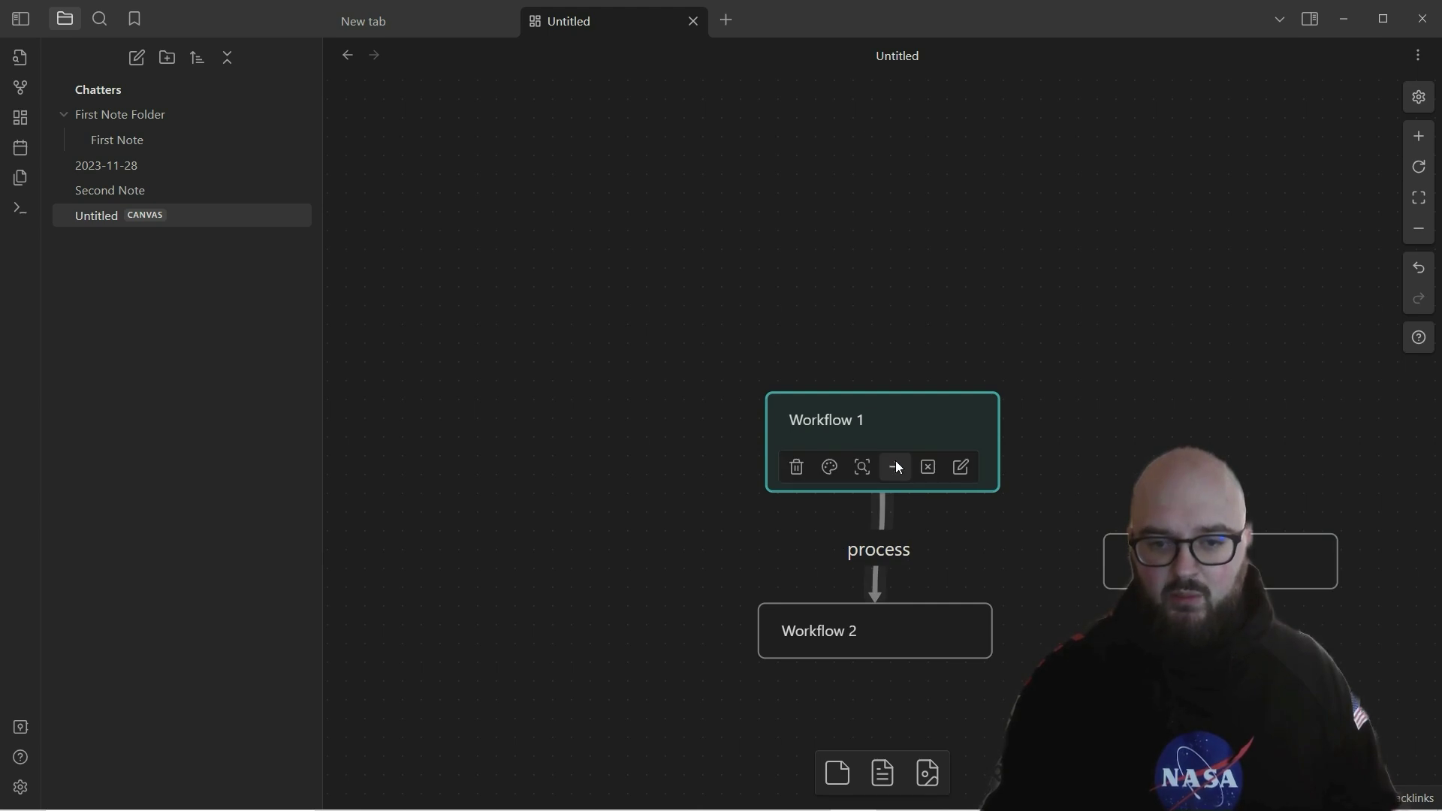
- Make the connection nondirectional, remove its label, and move the empty right card up-left
left_click(897, 467)
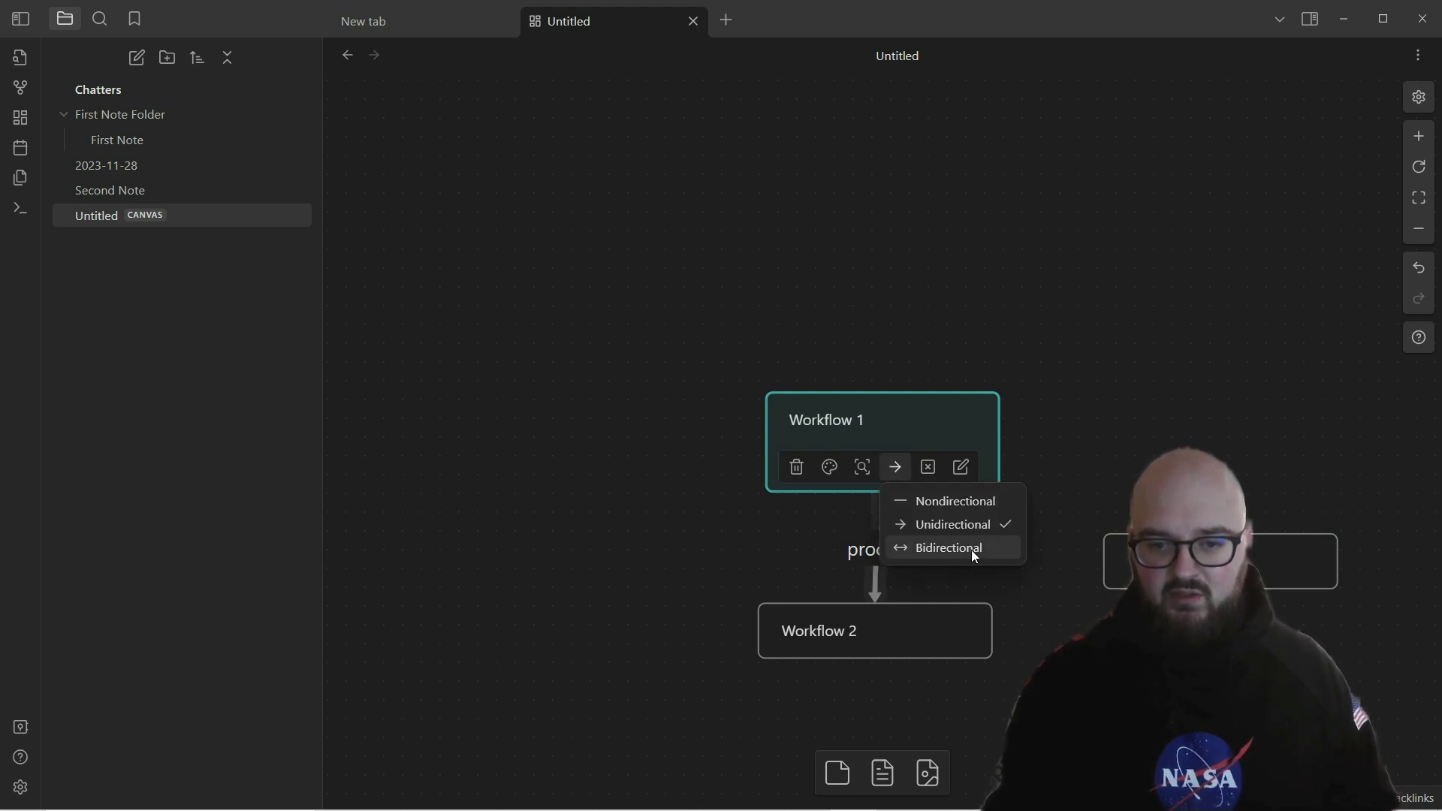
left_click(971, 550)
left_click(896, 469)
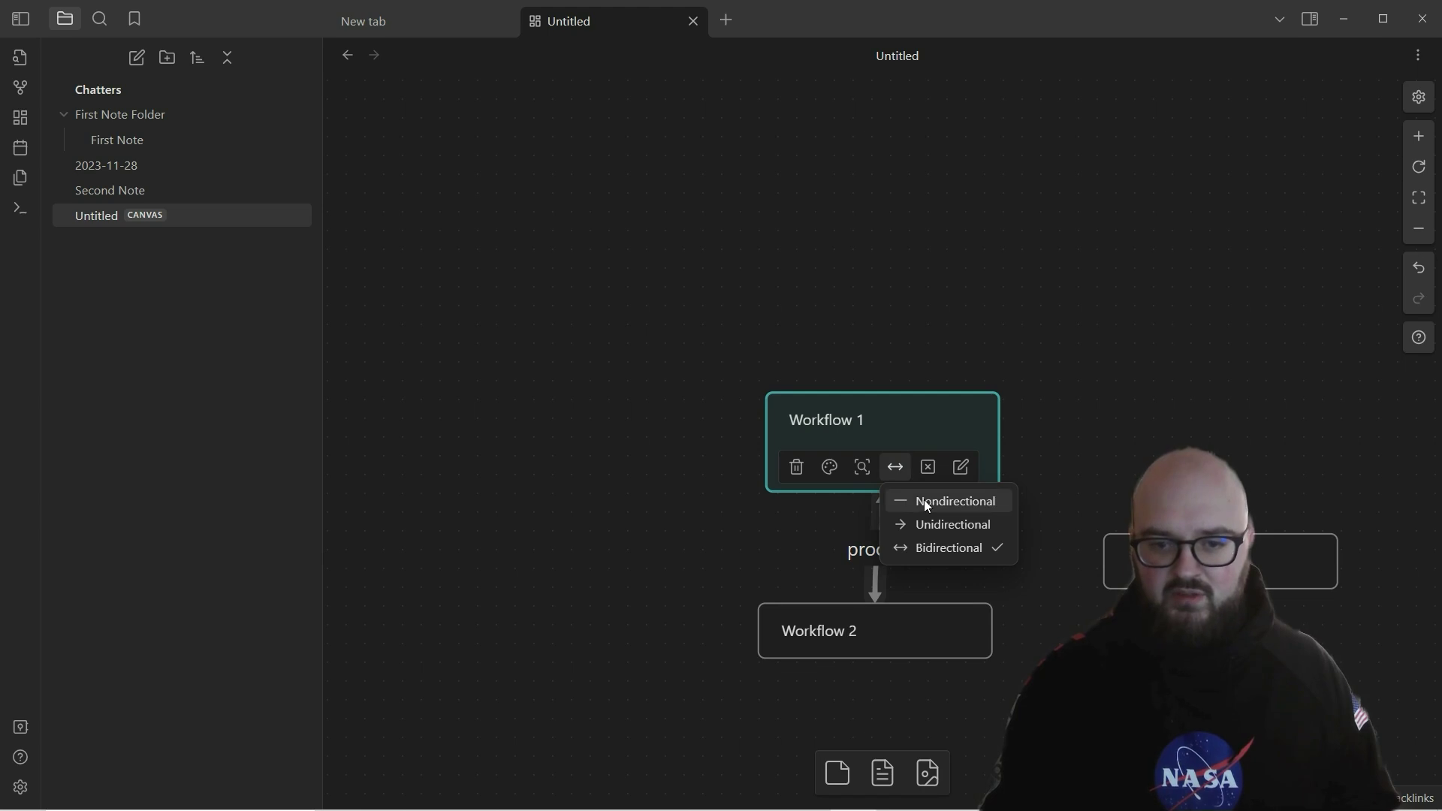
left_click(924, 501)
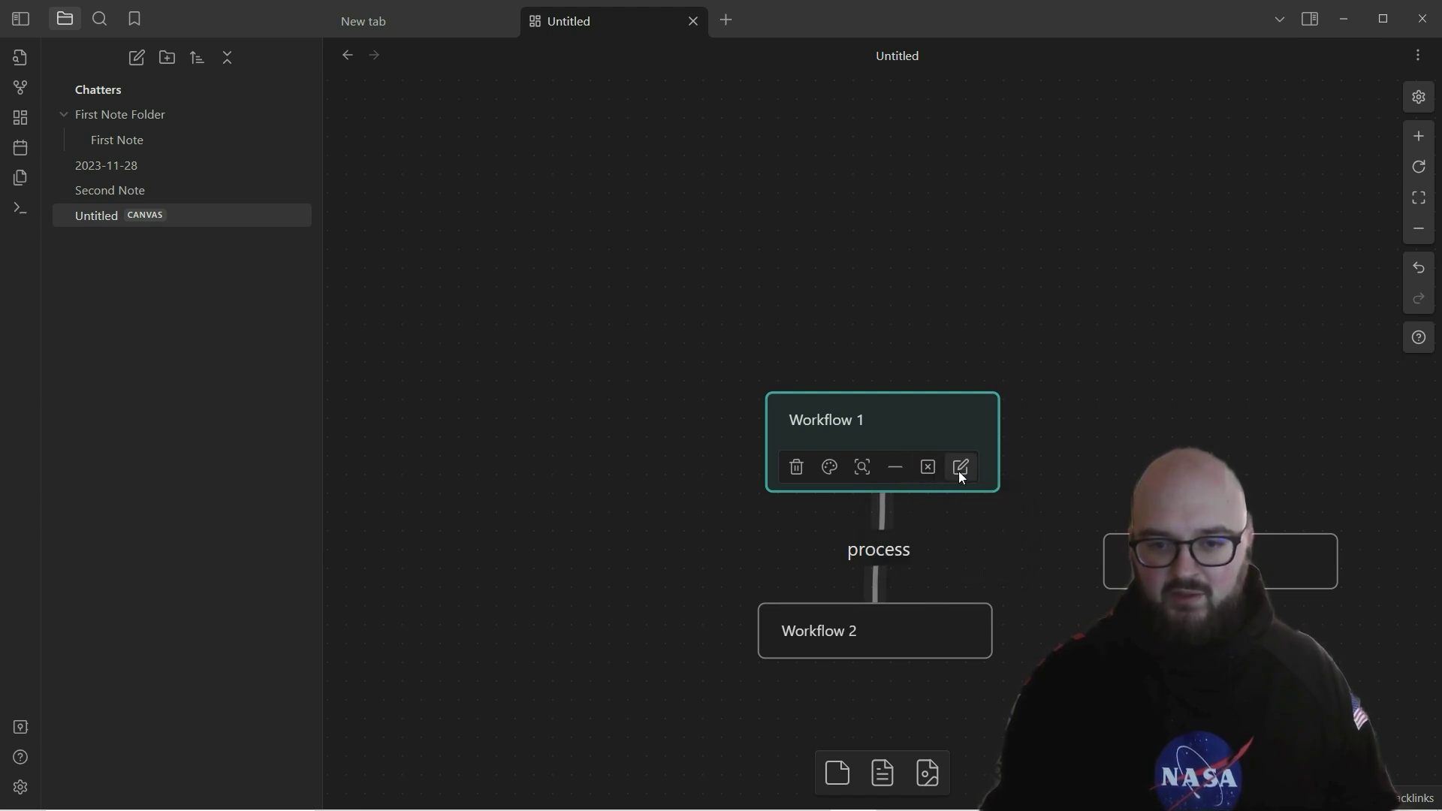
left_click(929, 470)
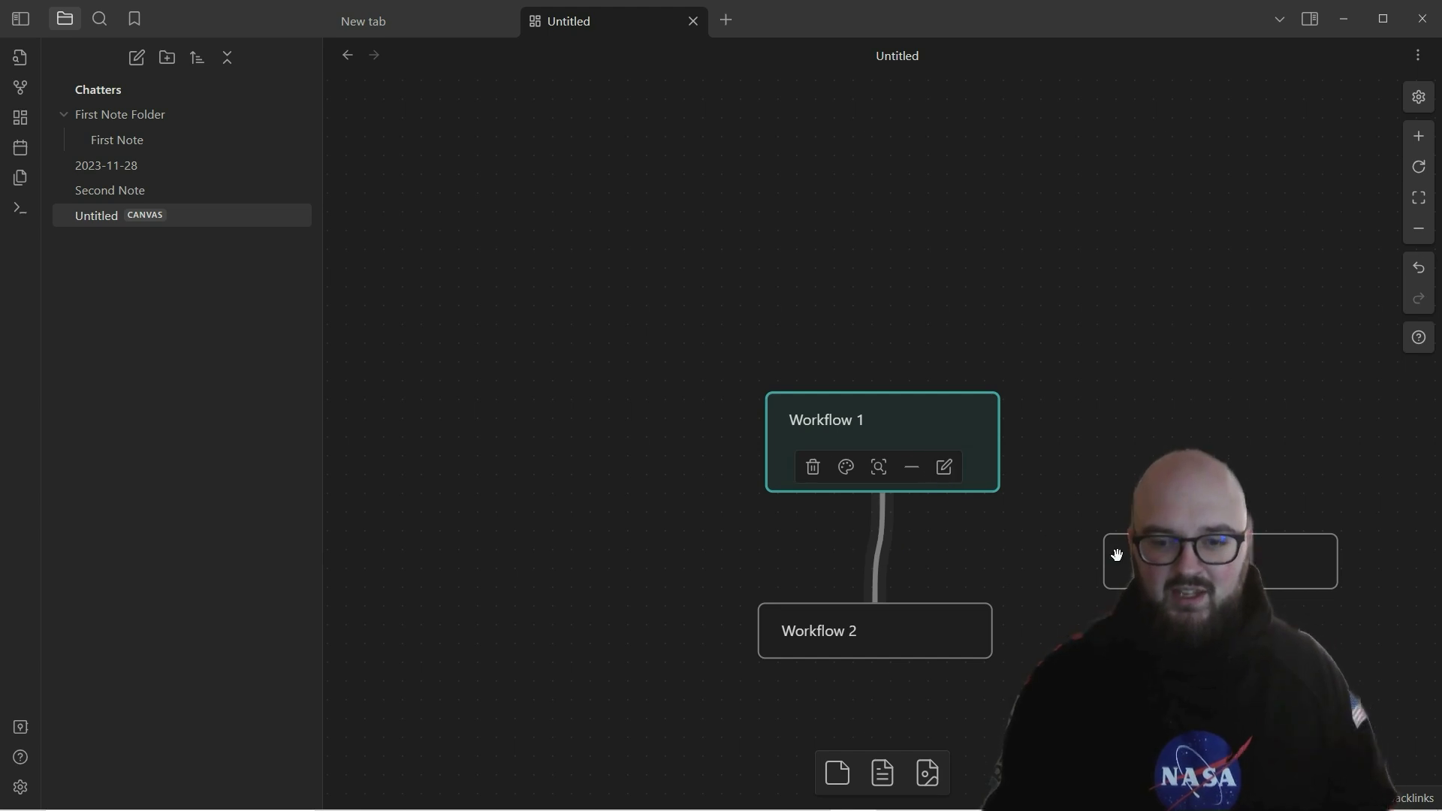
left_click_drag(1160, 546, 1133, 425)
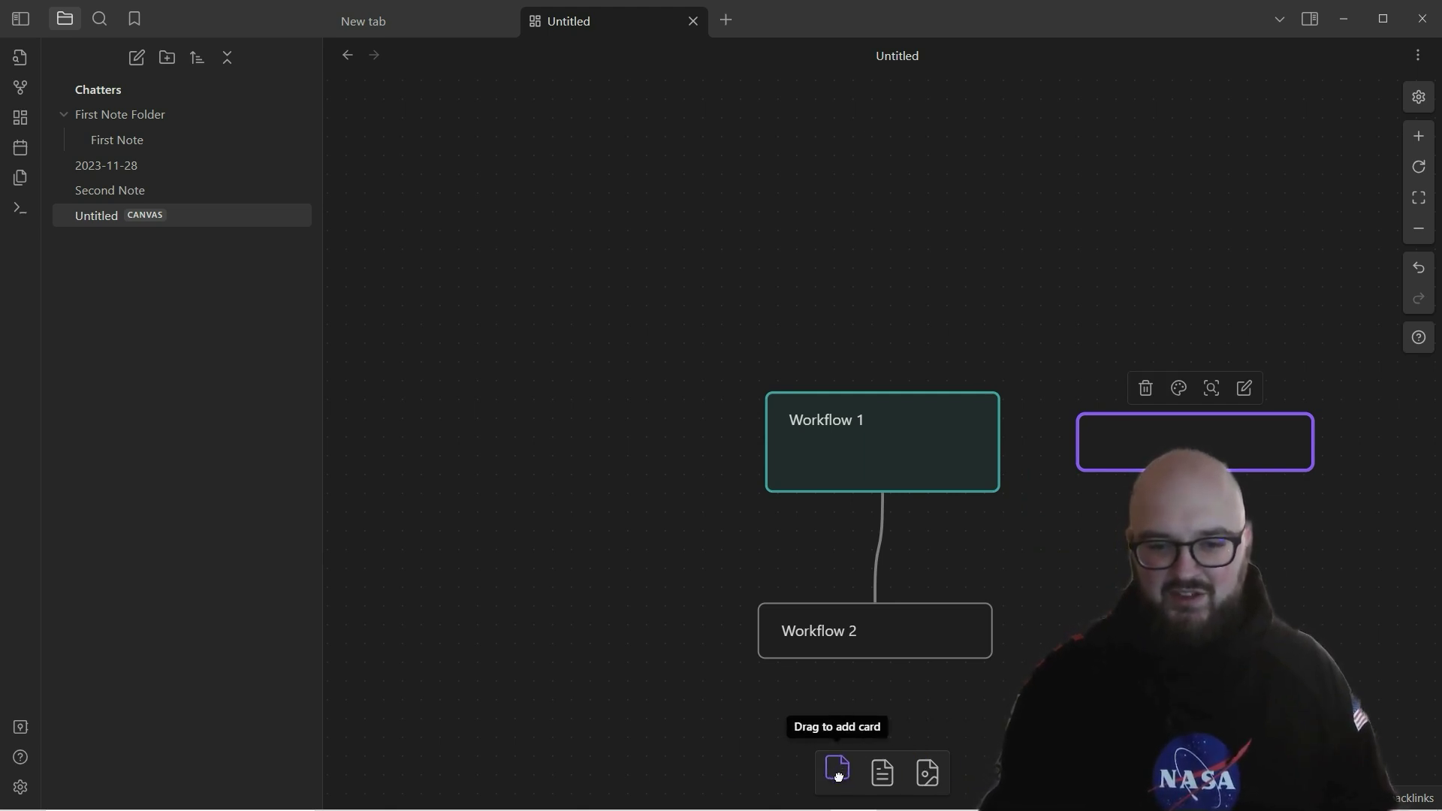
- Add an empty card, embed the 2023-11-28 daily note, and connect Workflow 1 to it
left_click_drag(838, 776, 557, 260)
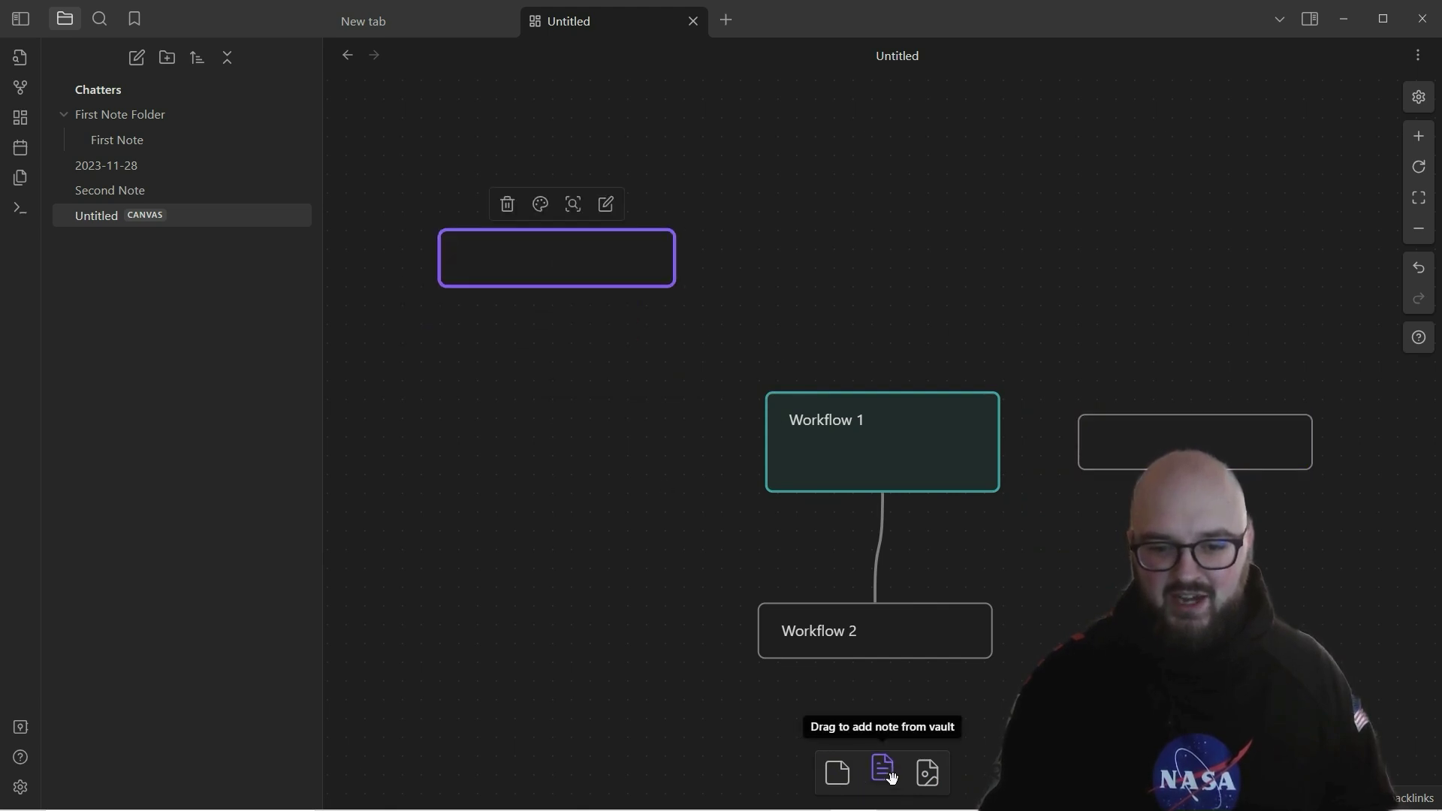
left_click_drag(889, 782, 561, 526)
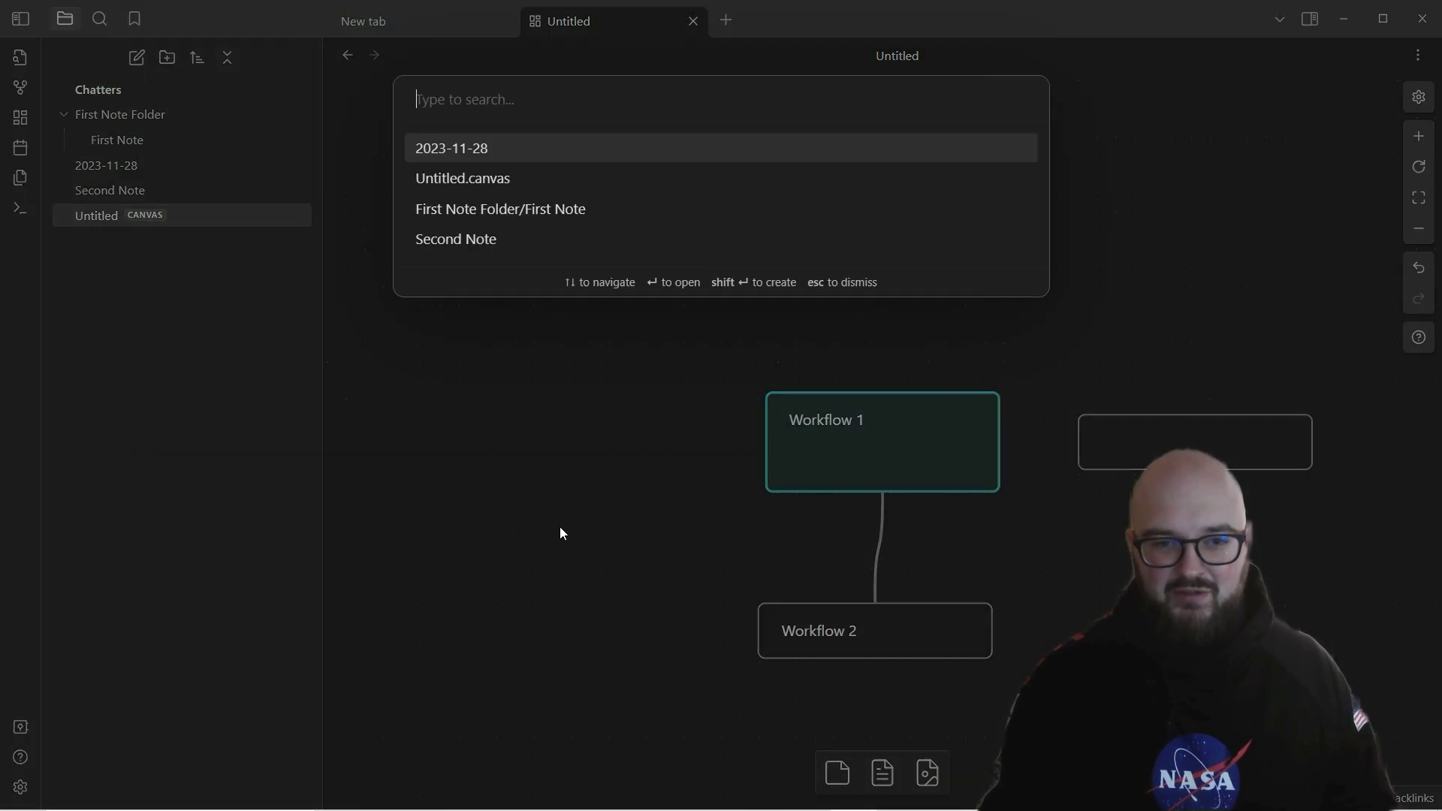
left_click(445, 149)
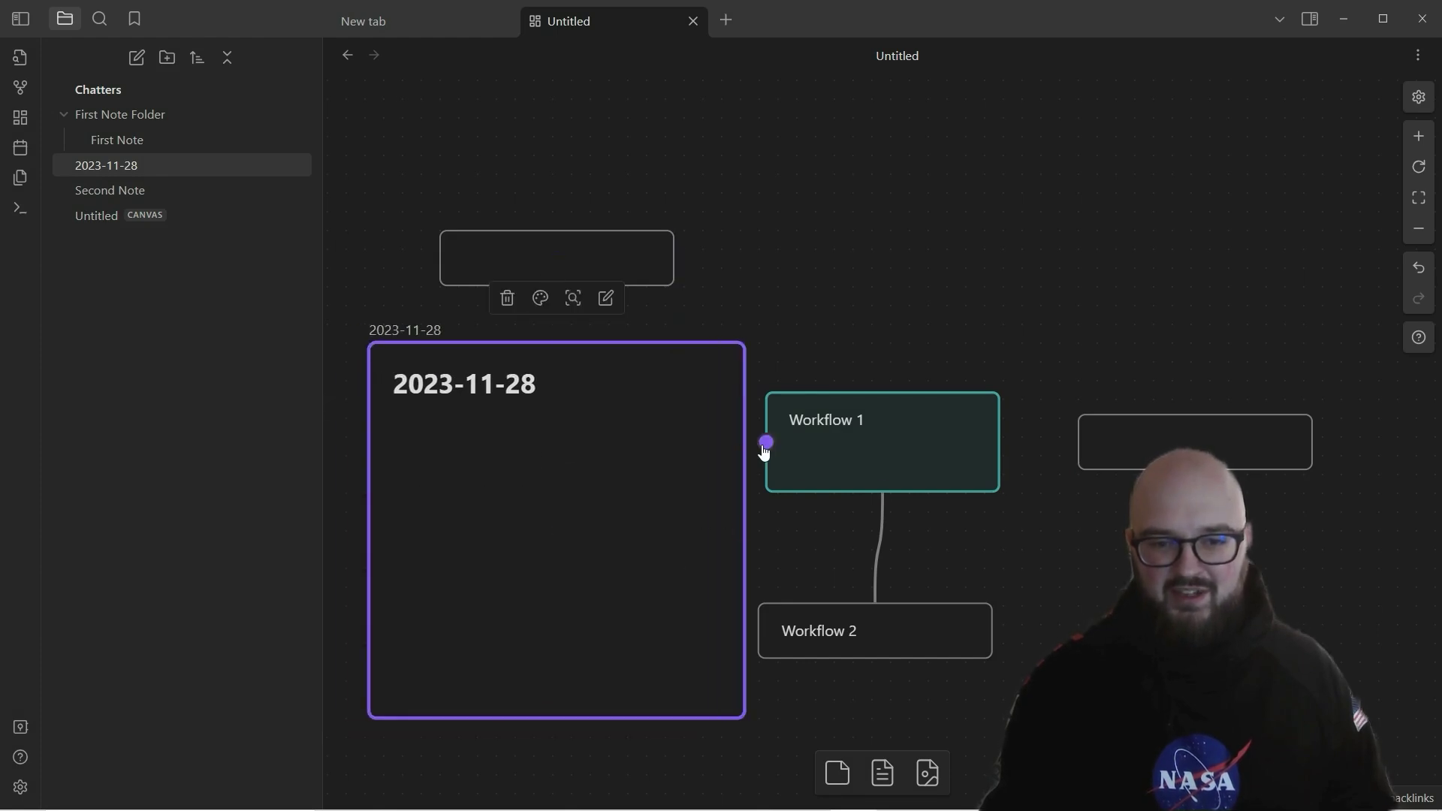
left_click_drag(766, 443, 748, 530)
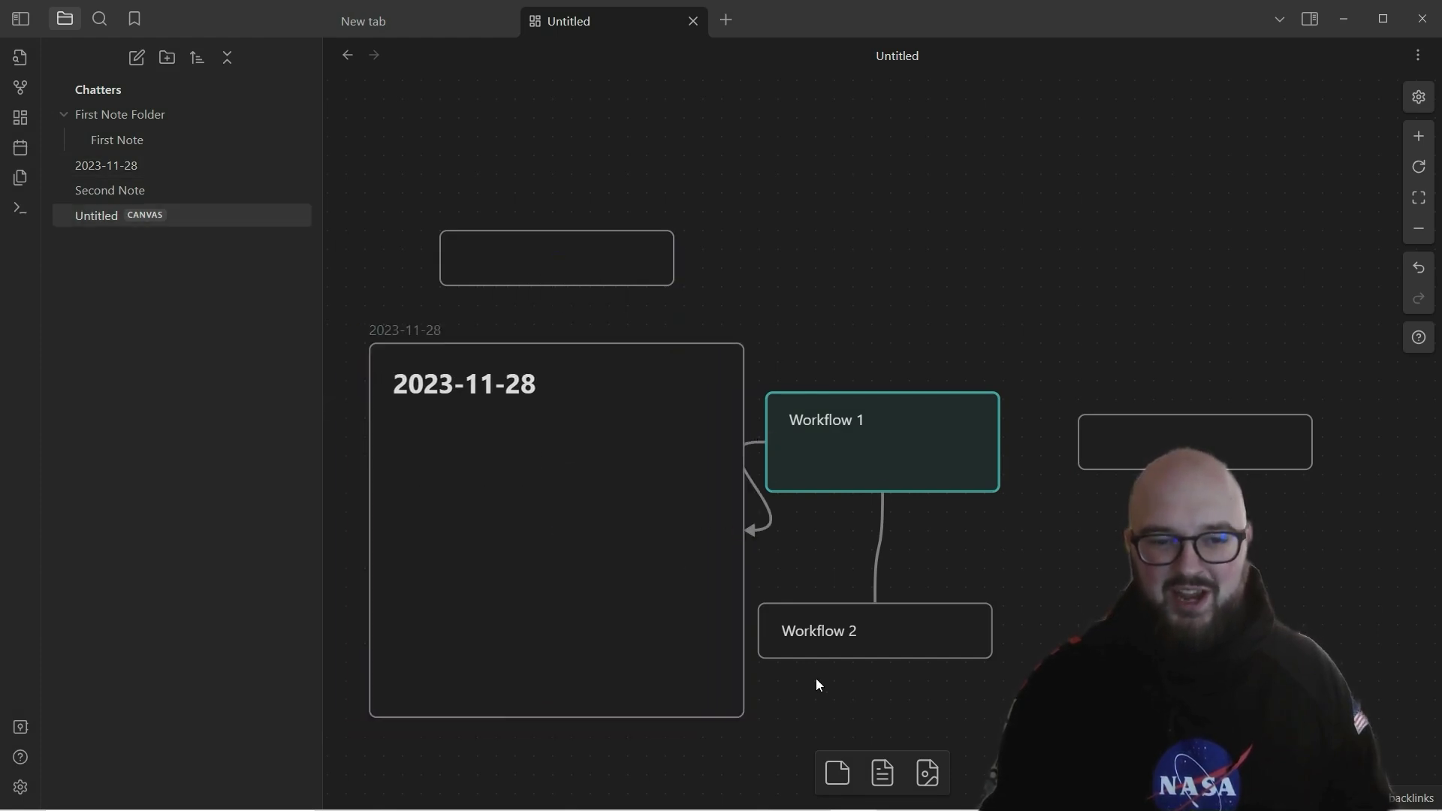
double_click(800, 422)
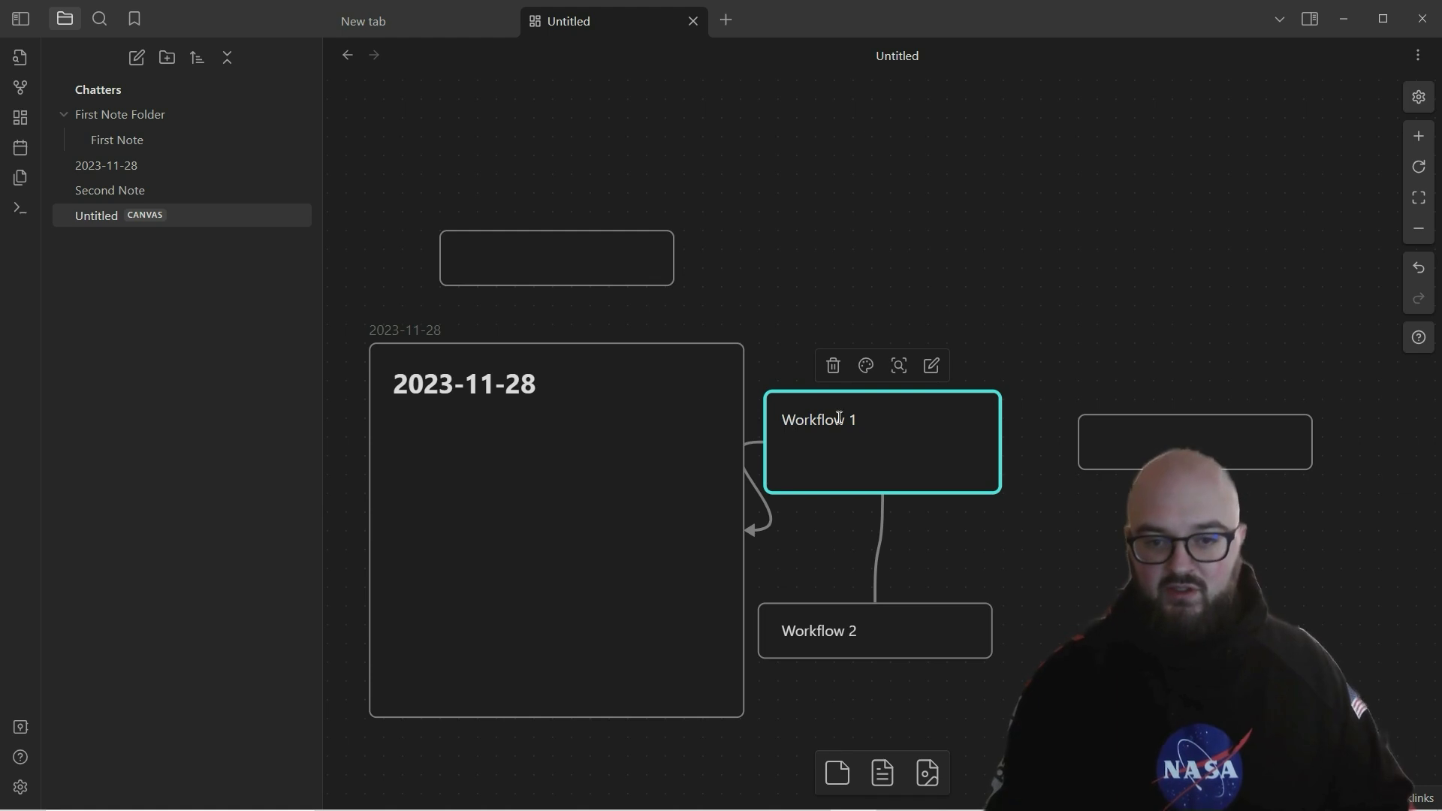
- Replace Workflow 1's text with a [[First Note]] link, then cancel adding media
left_click_drag(882, 419, 737, 421)
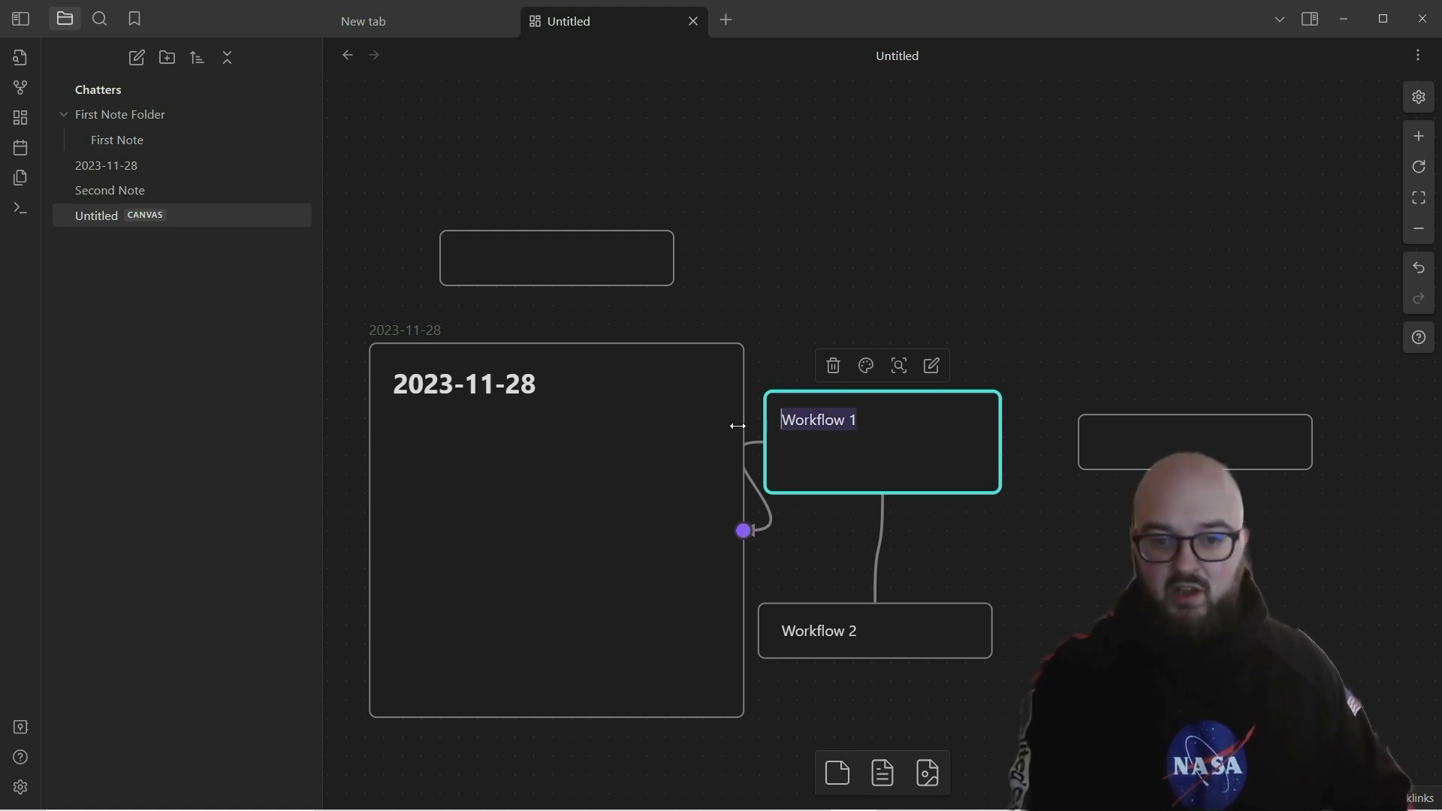
type("[[")
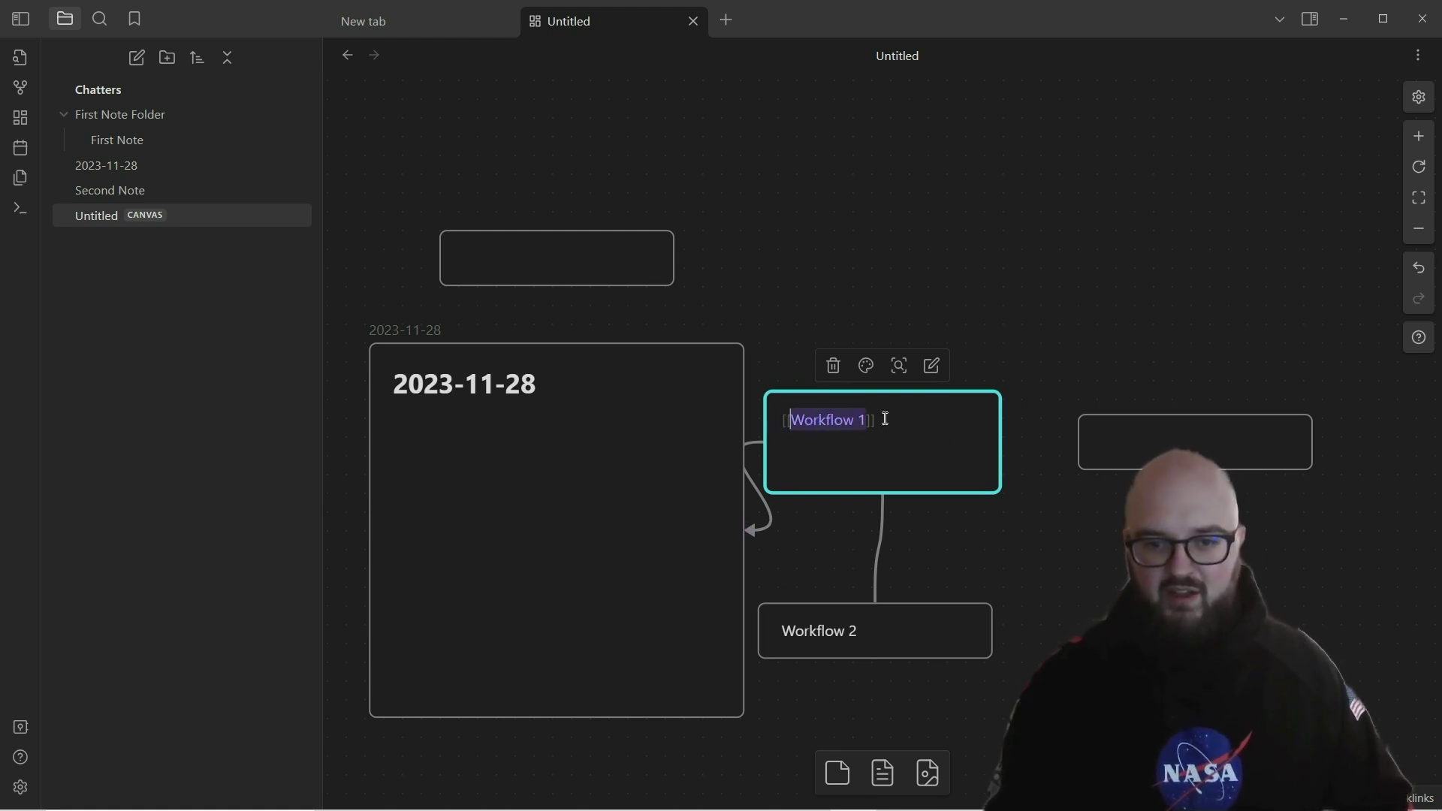
type("first")
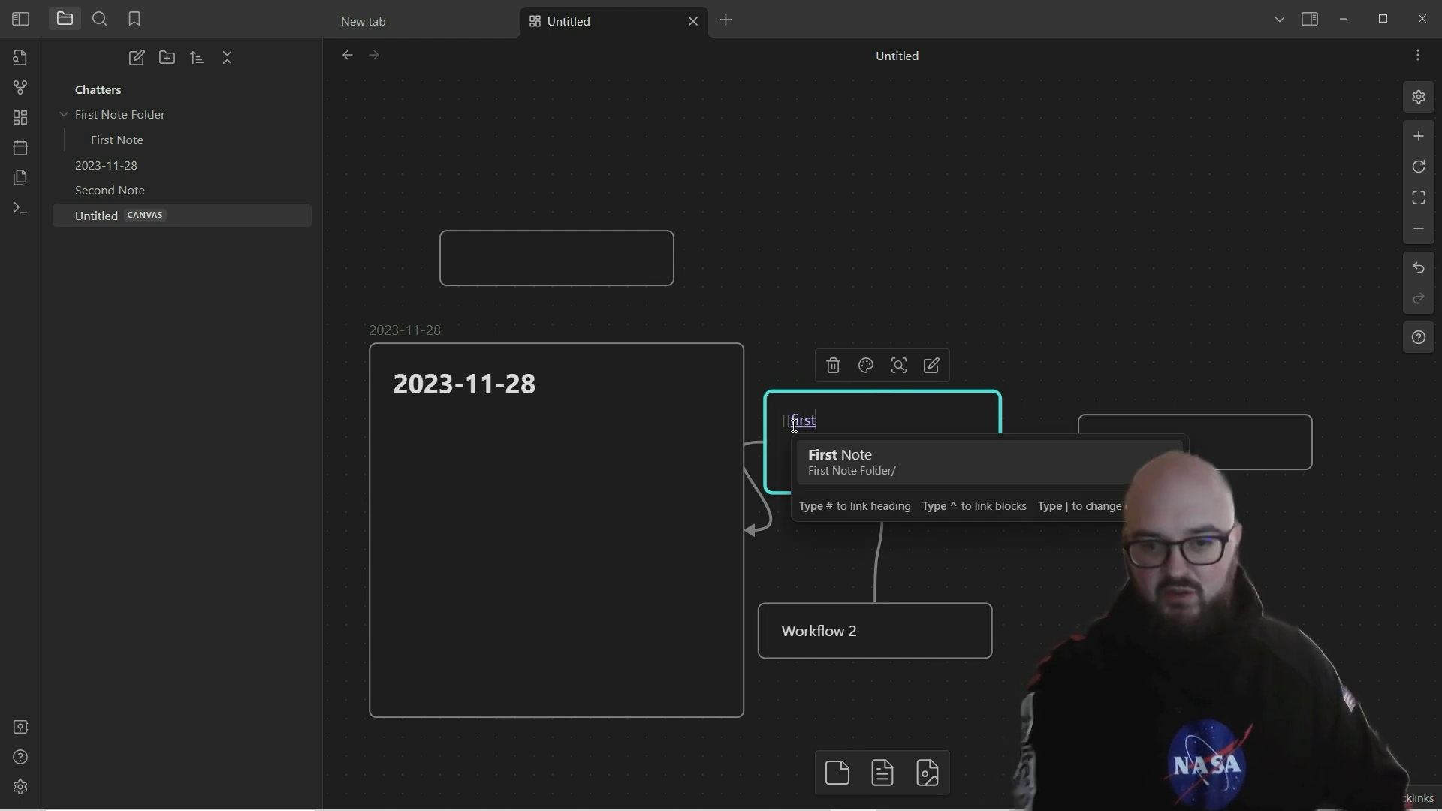
left_click(935, 470)
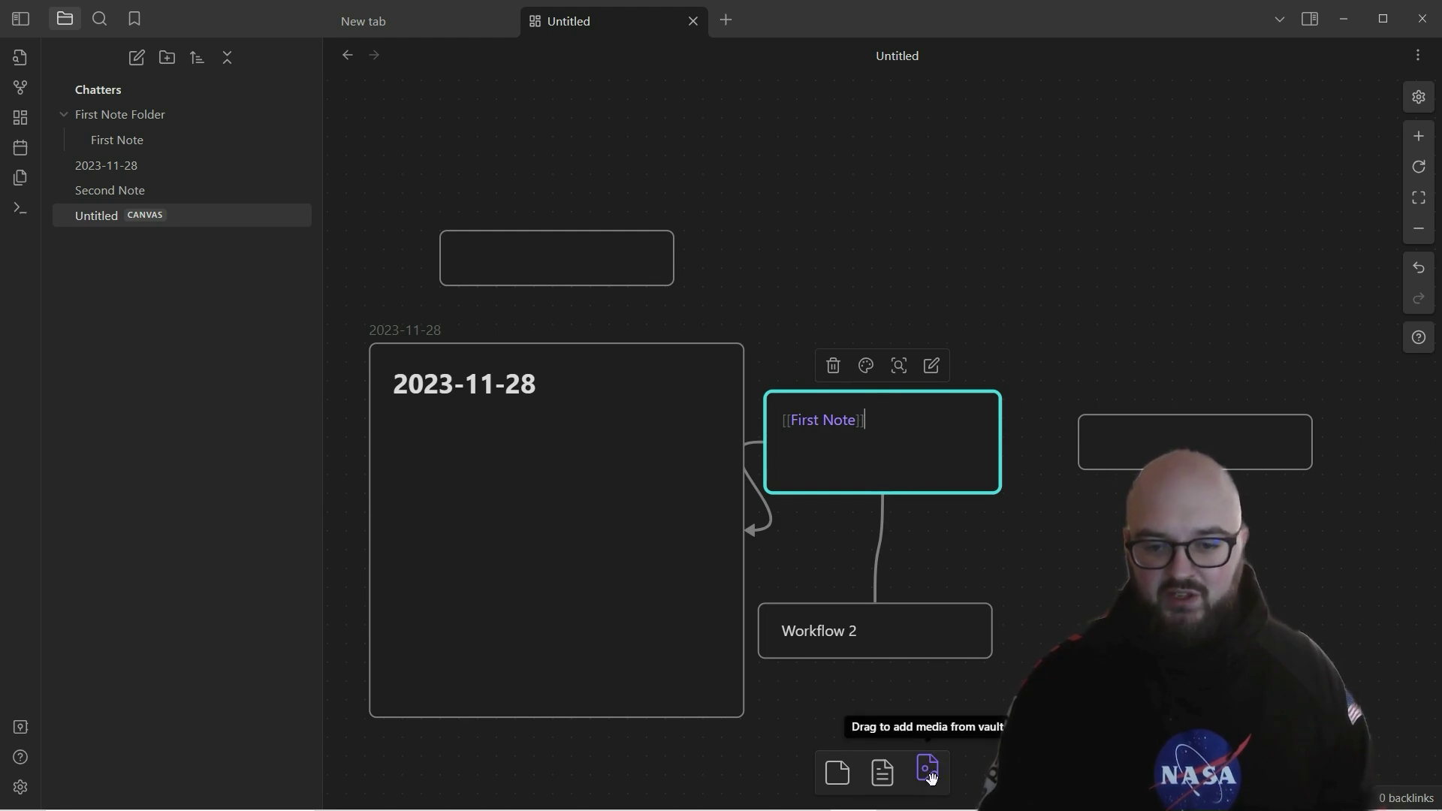
left_click_drag(930, 777, 1150, 307)
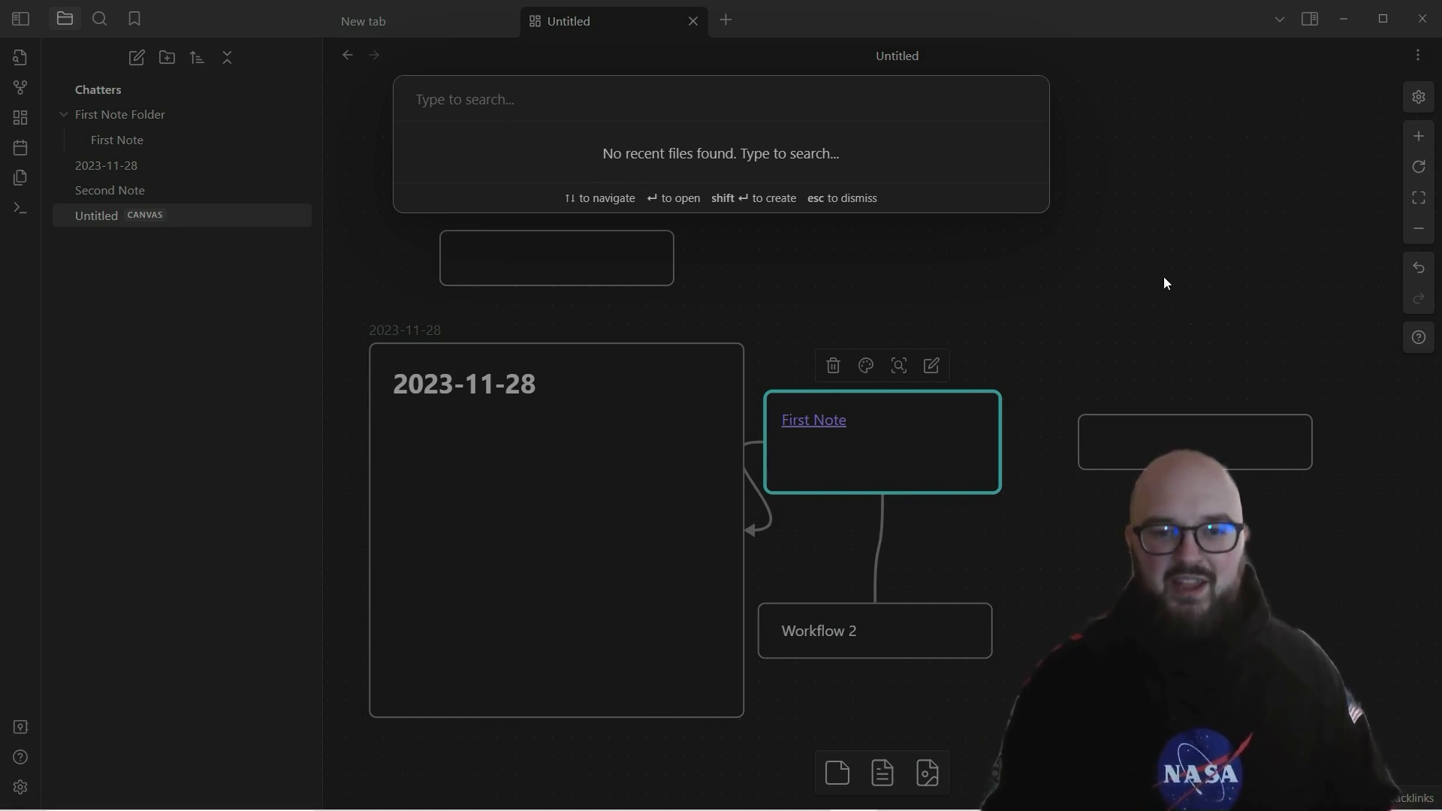
key("Escape")
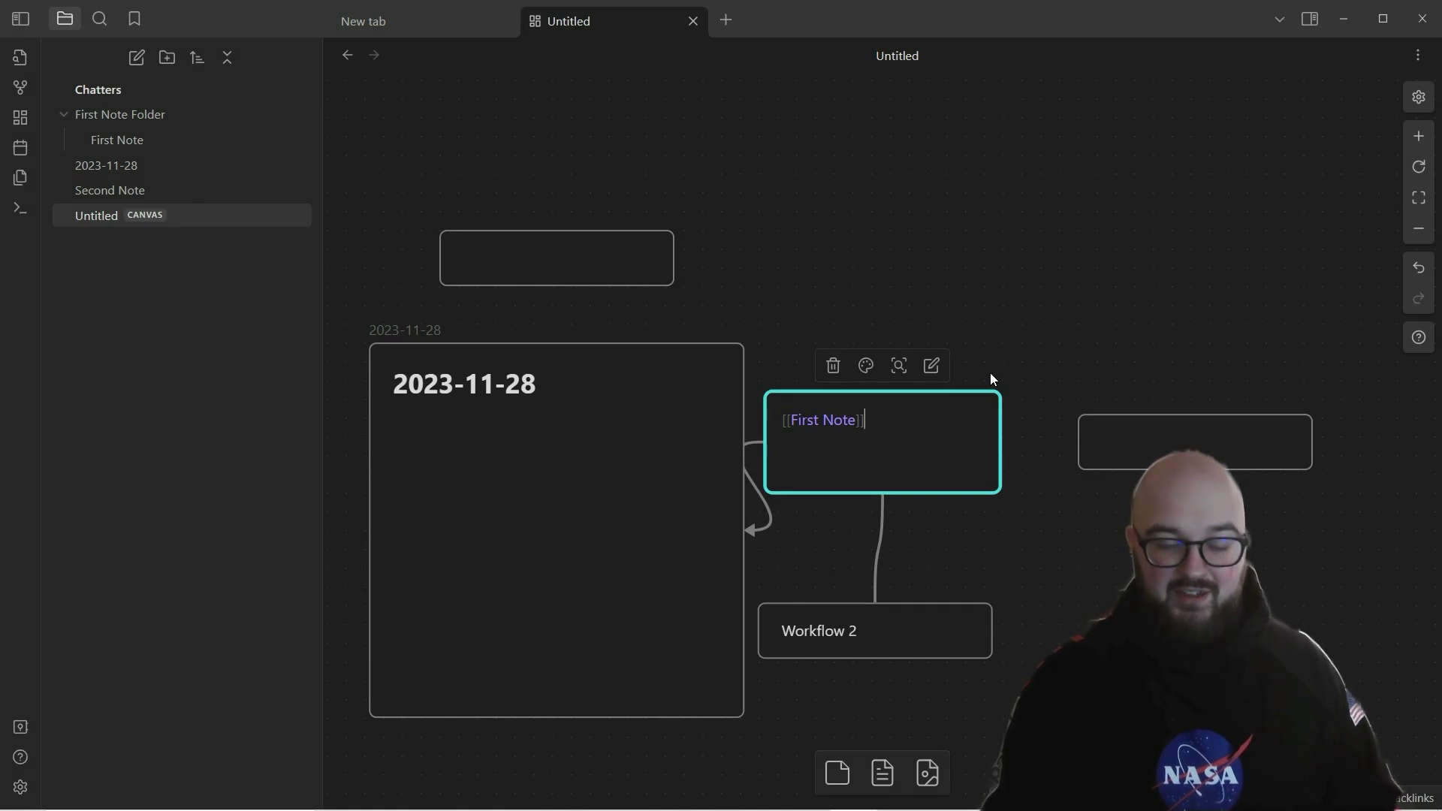